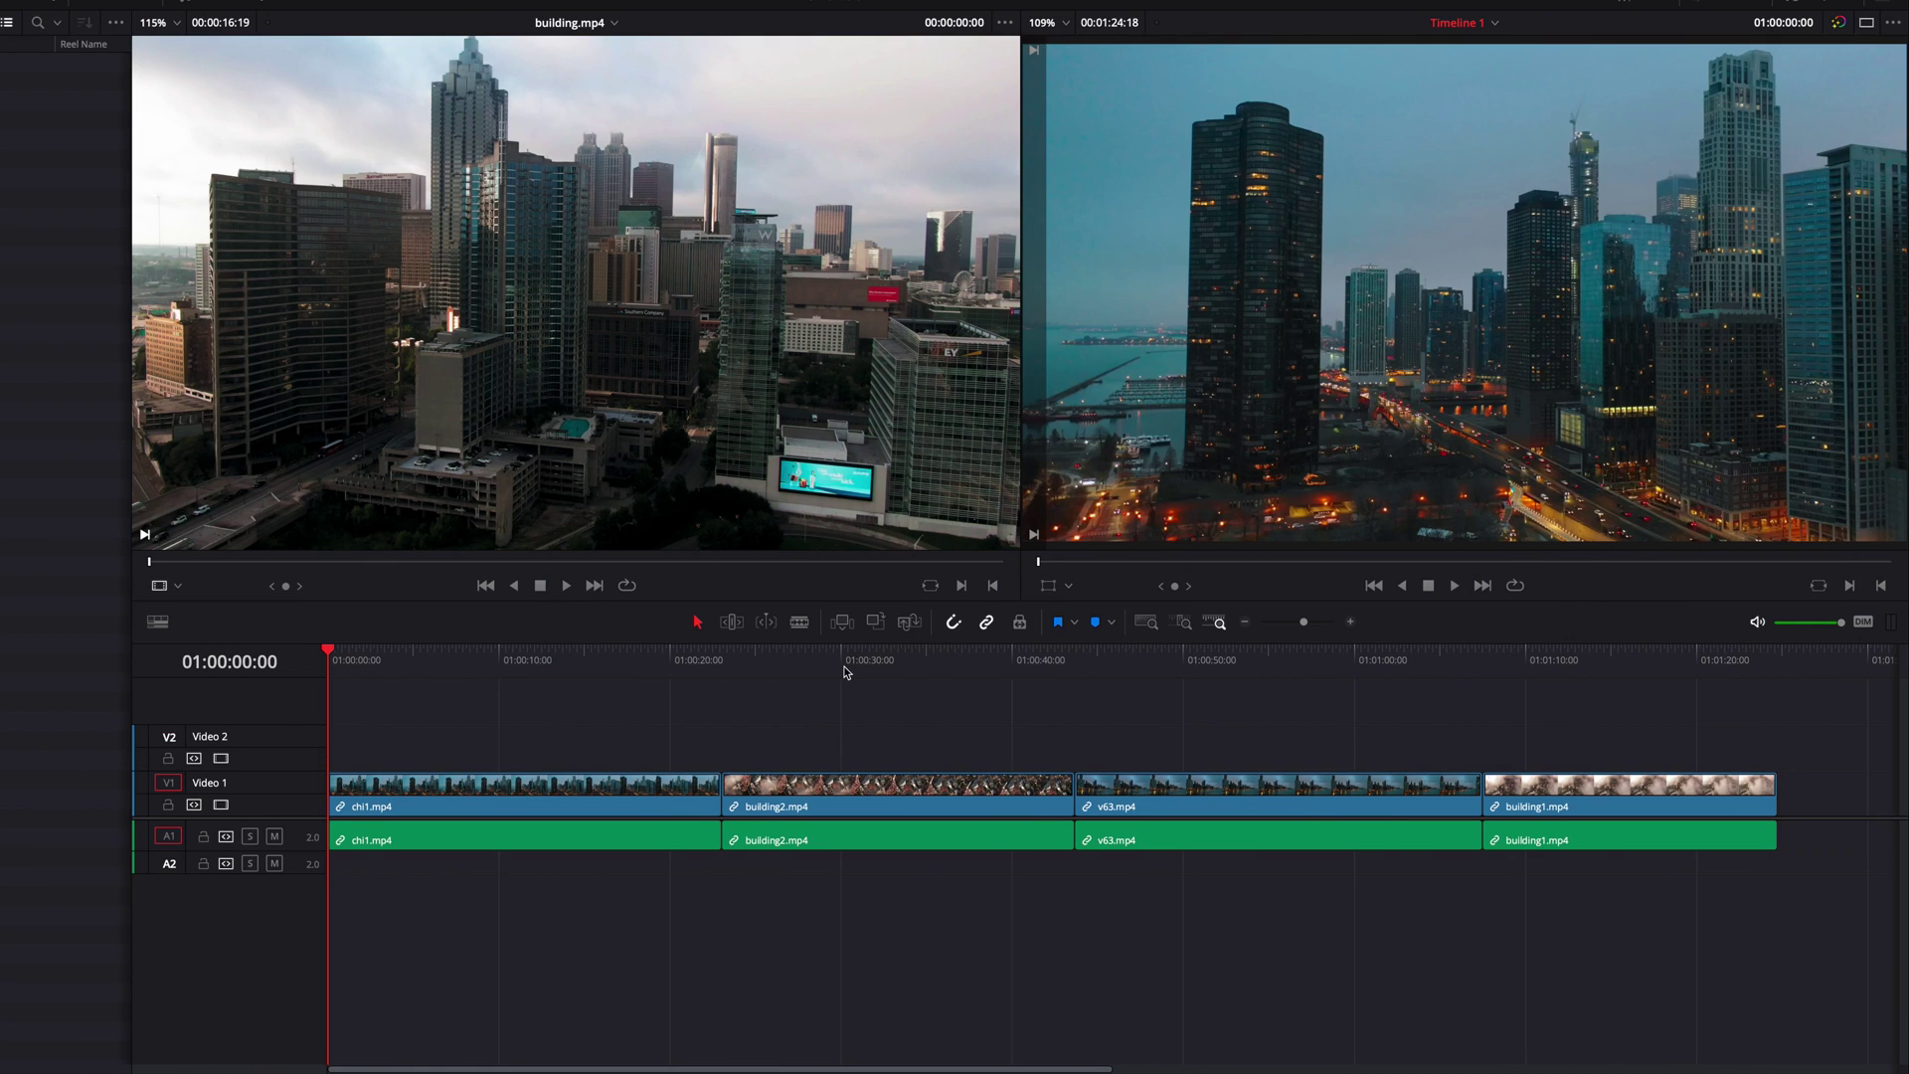
Step: Mark a timeline range over building2.mp4 from 01:00:29:07 to 01:00:33:07 and clear both marks
left_click(834, 659)
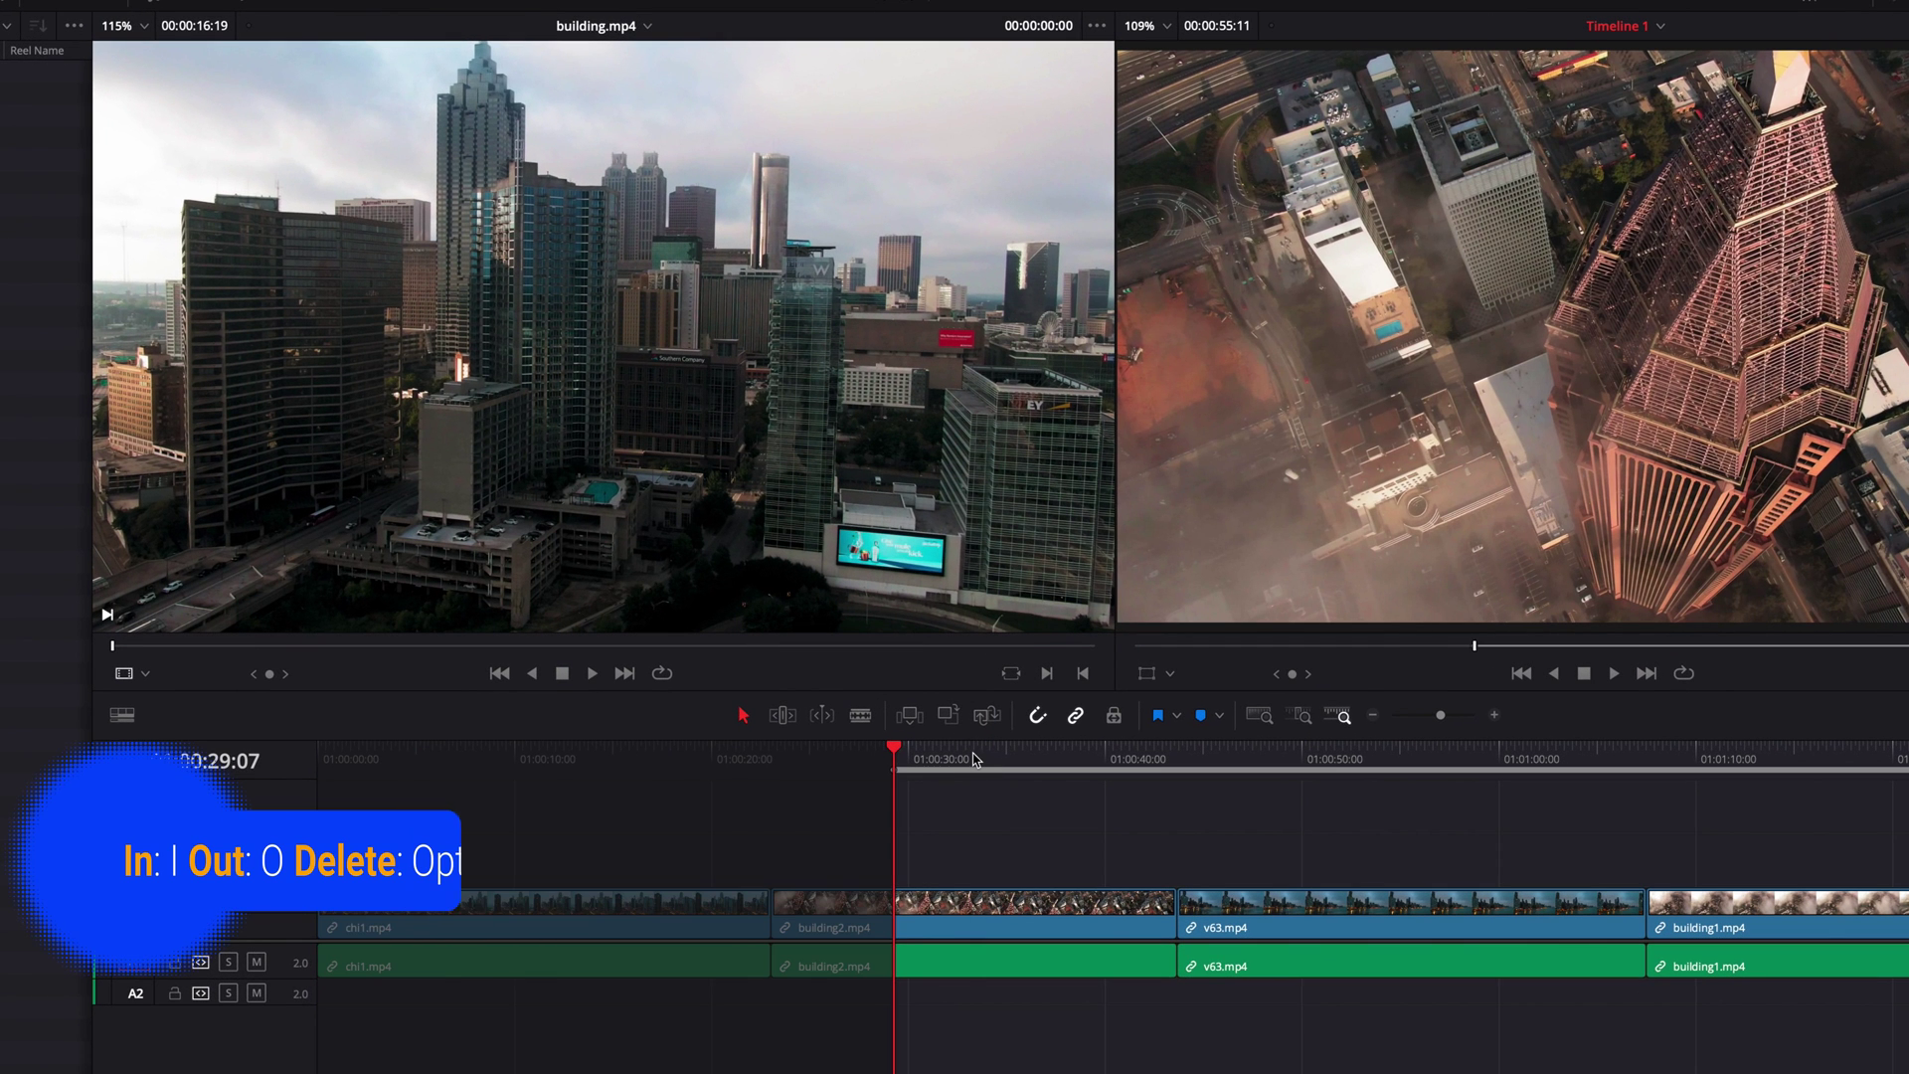
left_click(973, 759)
key("o")
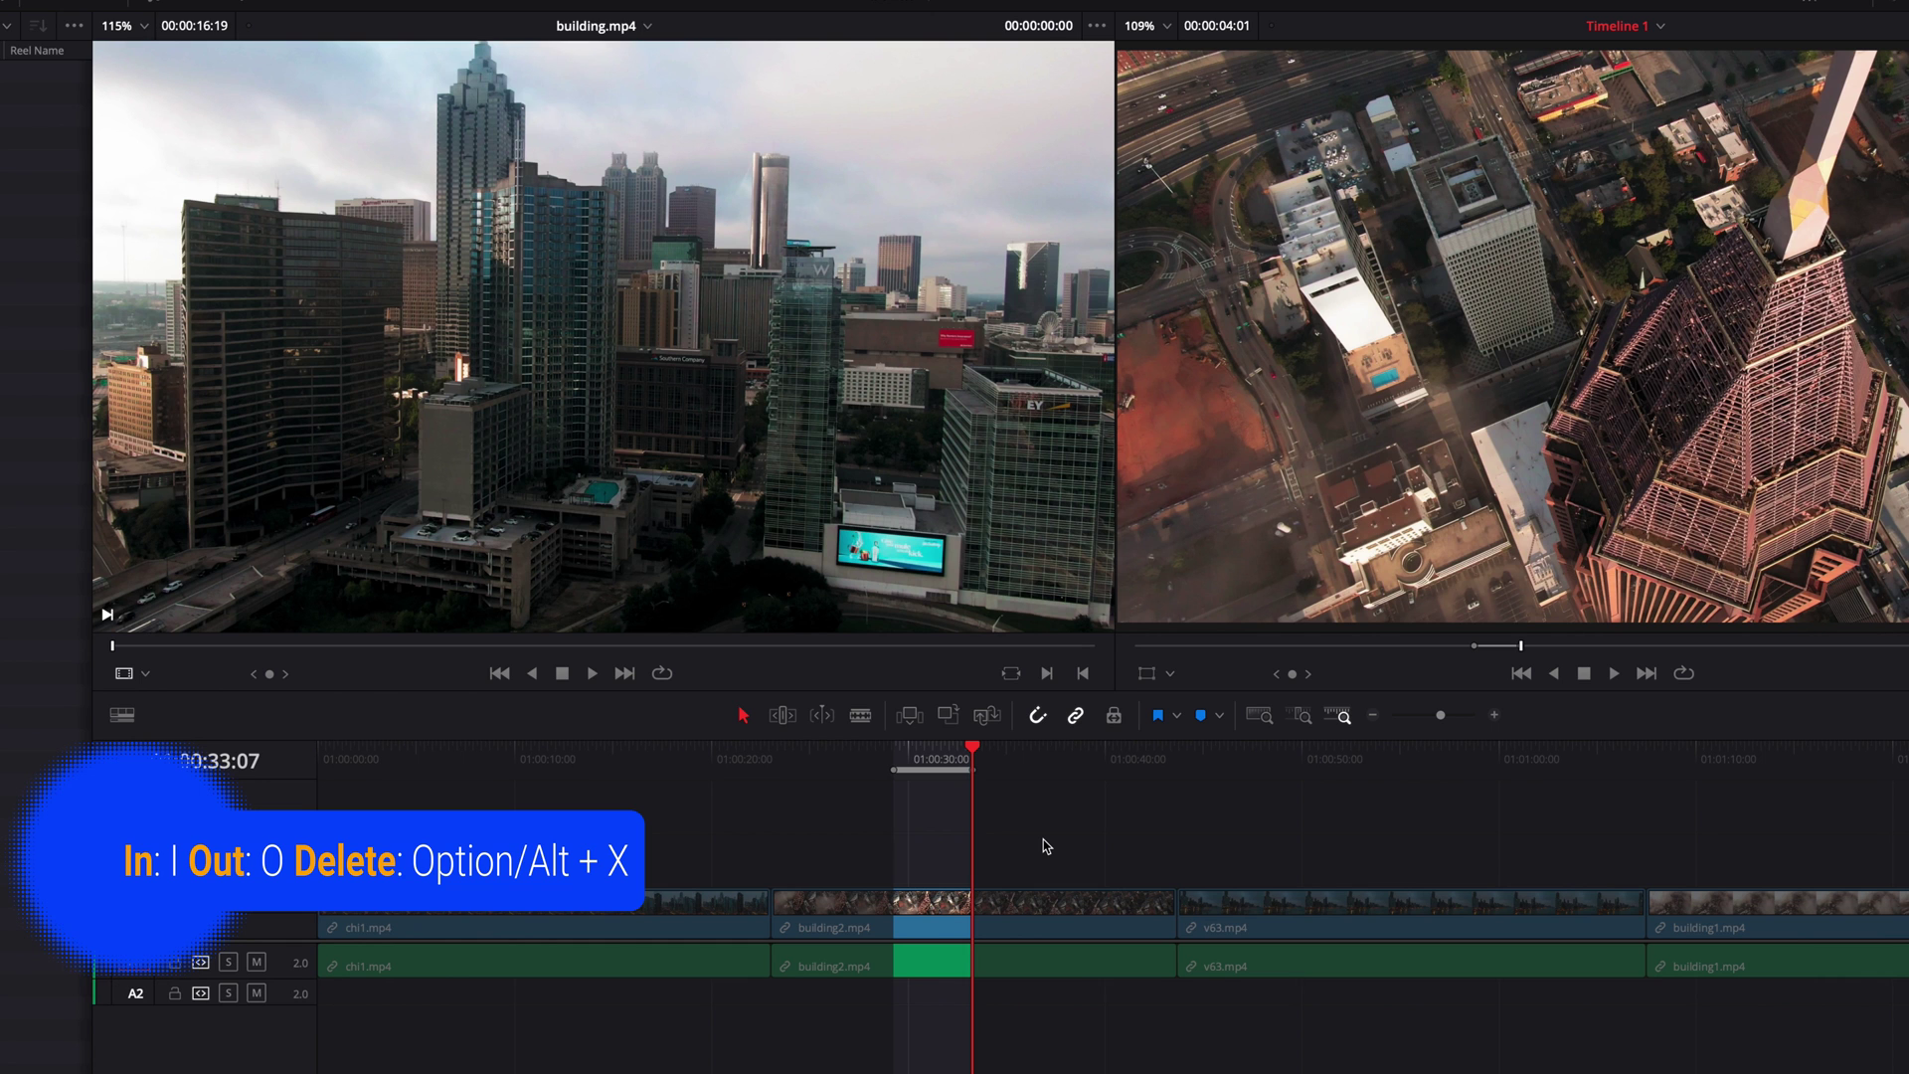
key("alt+x")
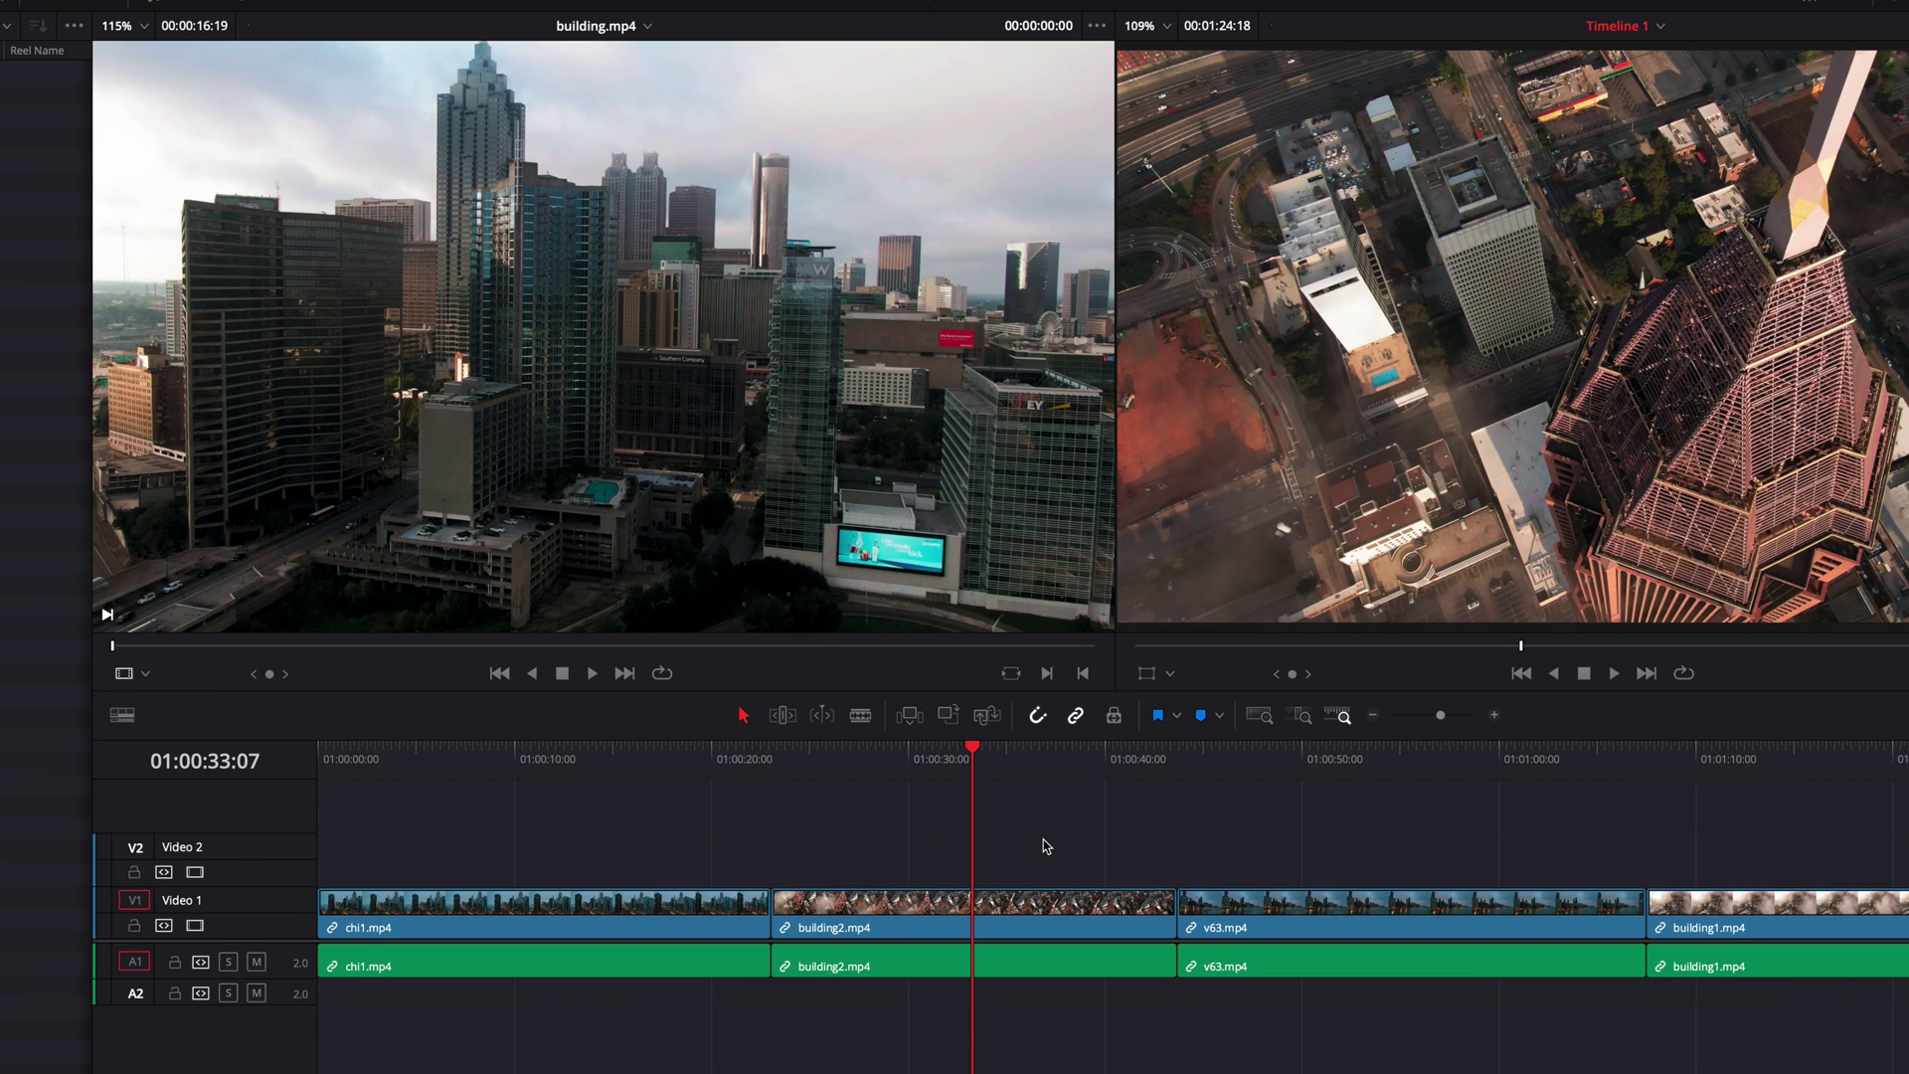
Step: Mark the source clip building.mp4 from 00:00:10:09 to 00:00:11:19 and clear both marks
left_click(721, 645)
key("i")
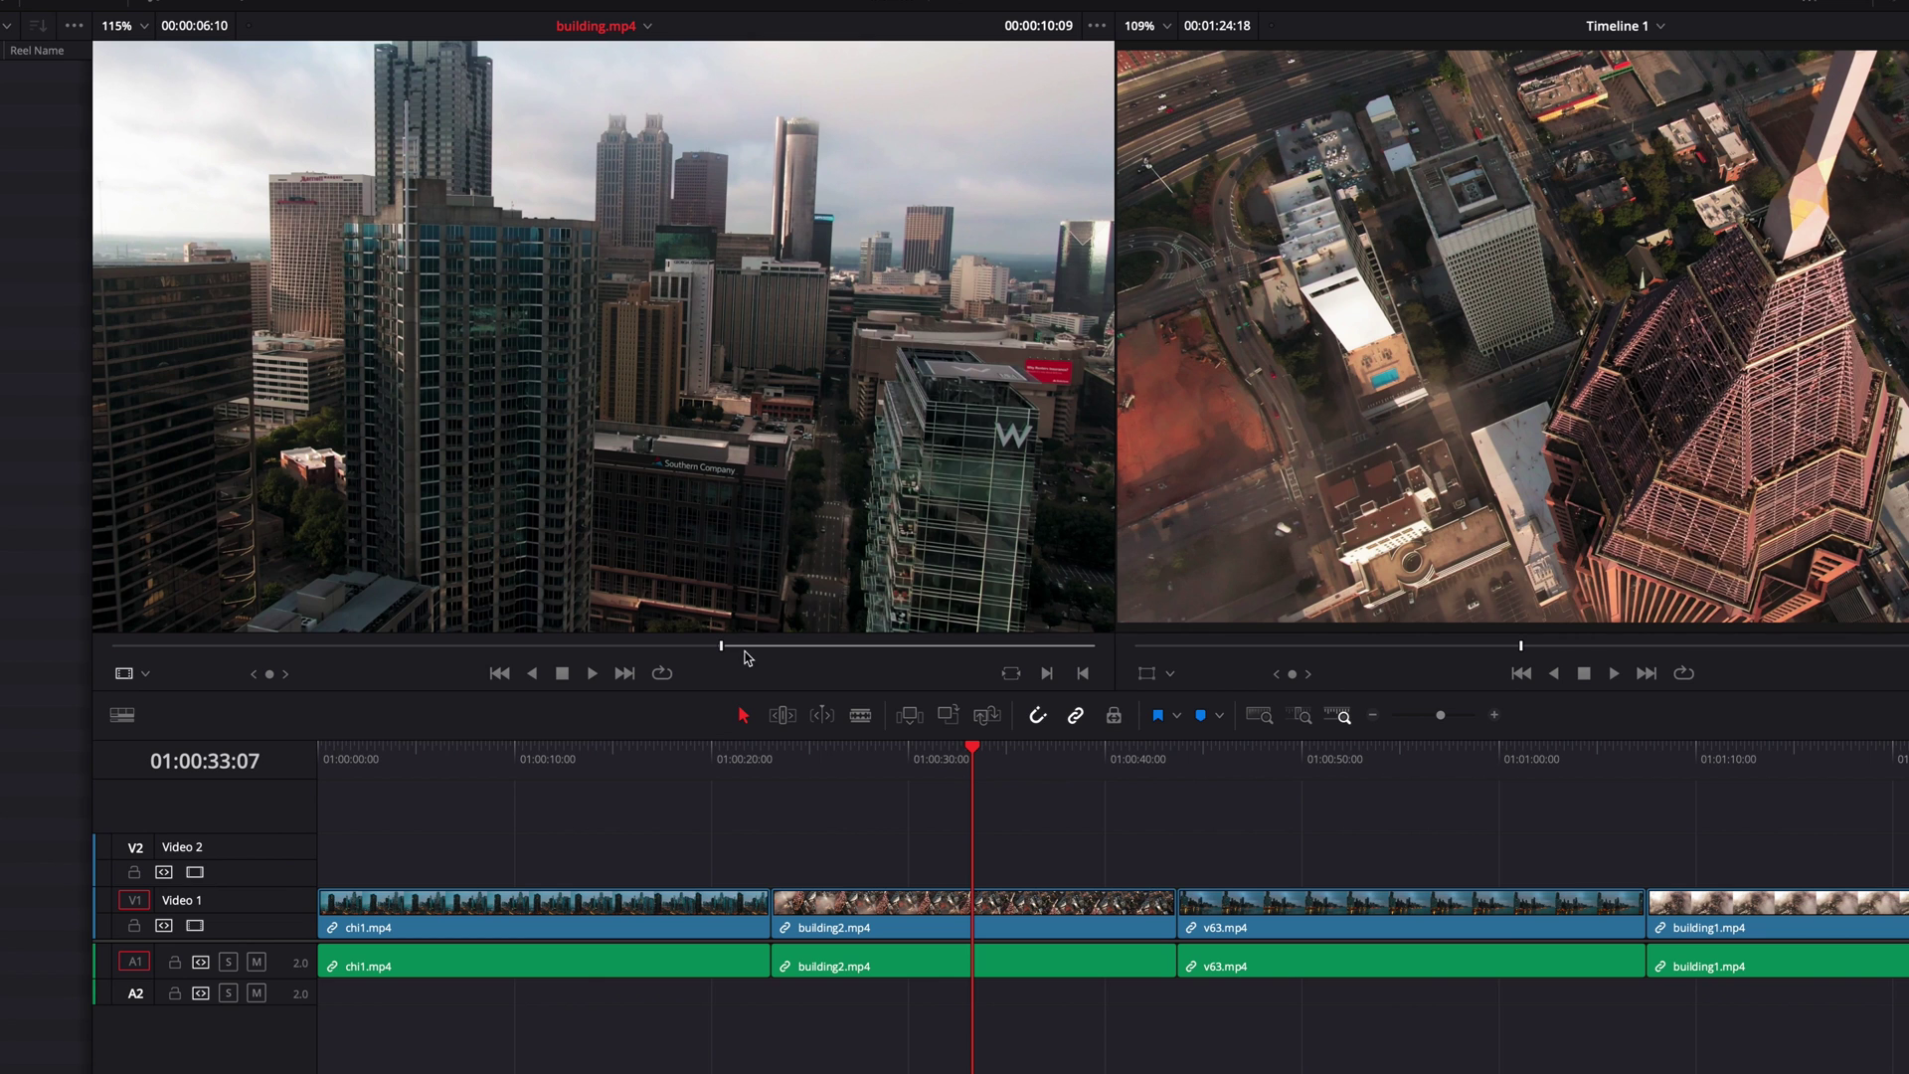
left_click(804, 645)
key("o")
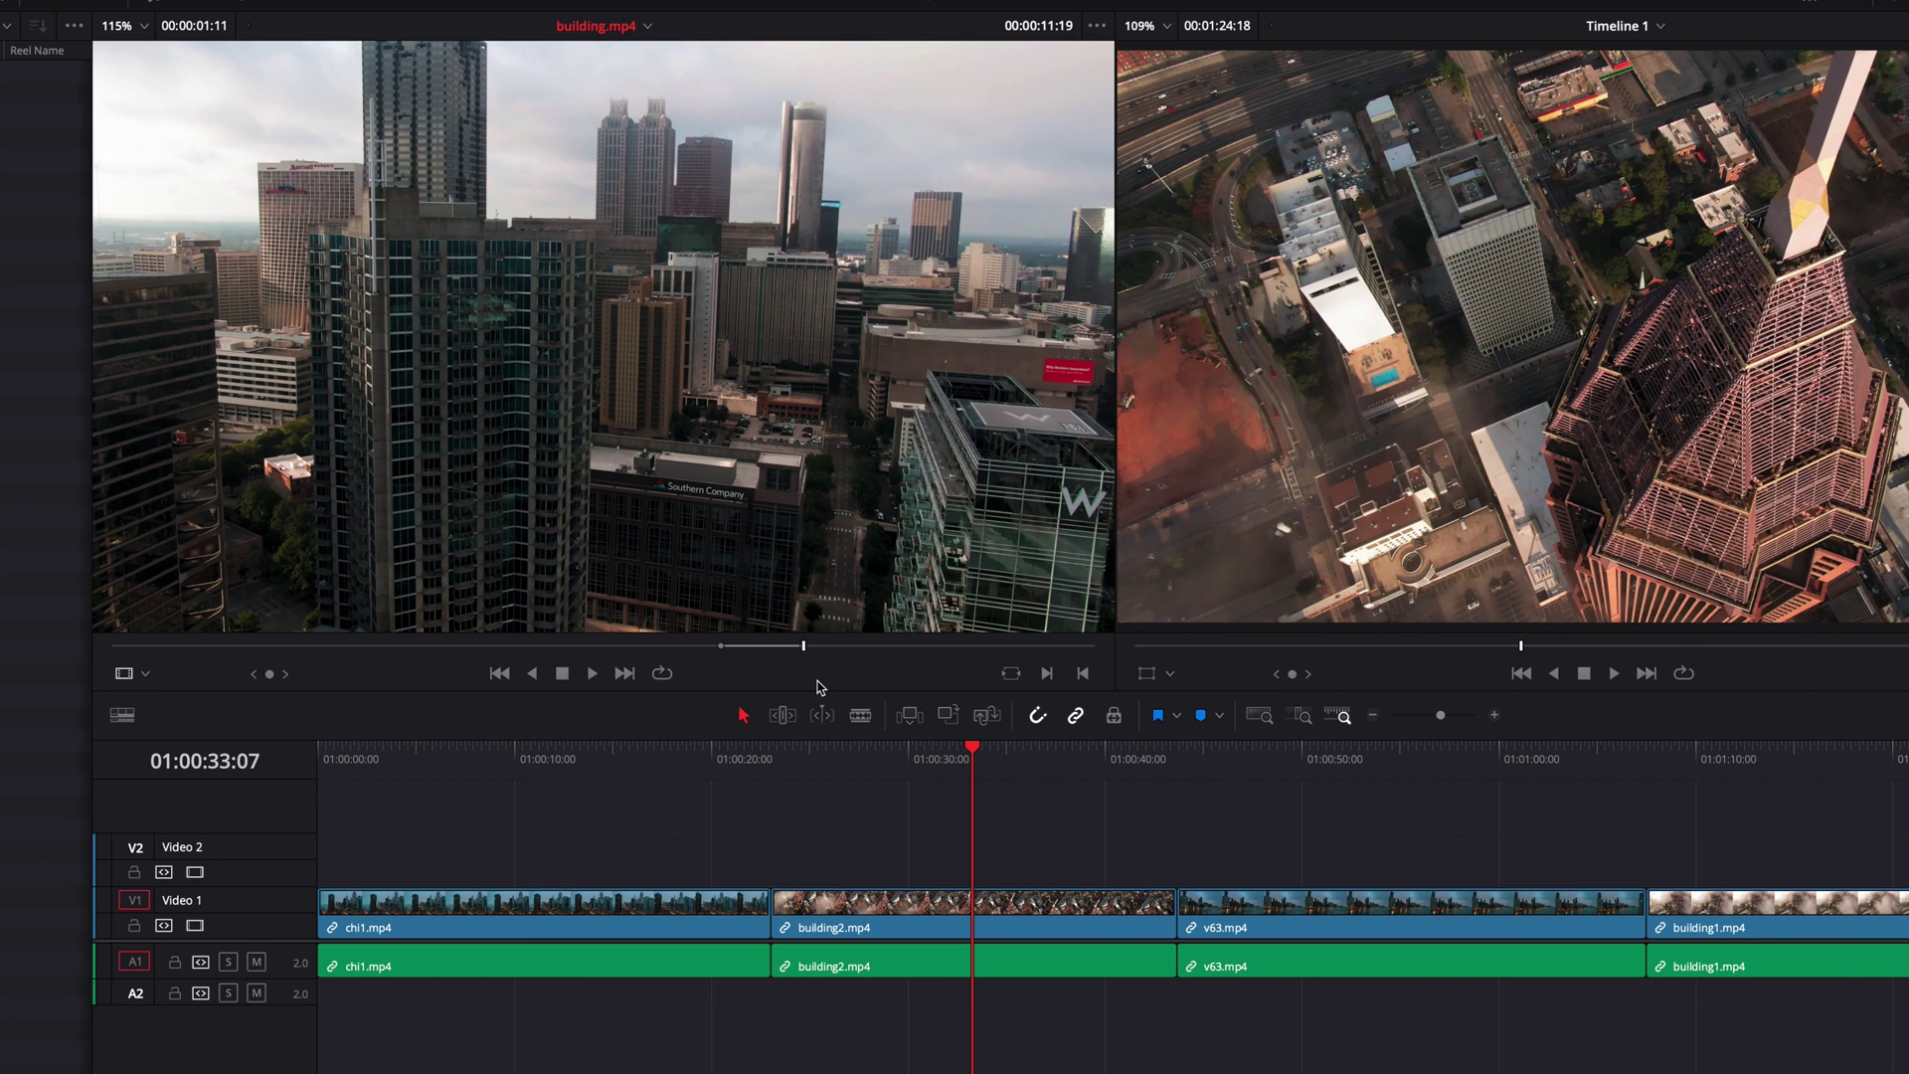
key("alt+x")
Step: Set in and out points on the source clip building.mp4 and clear each one individually
key("i")
key("o")
key("alt+o")
key("i")
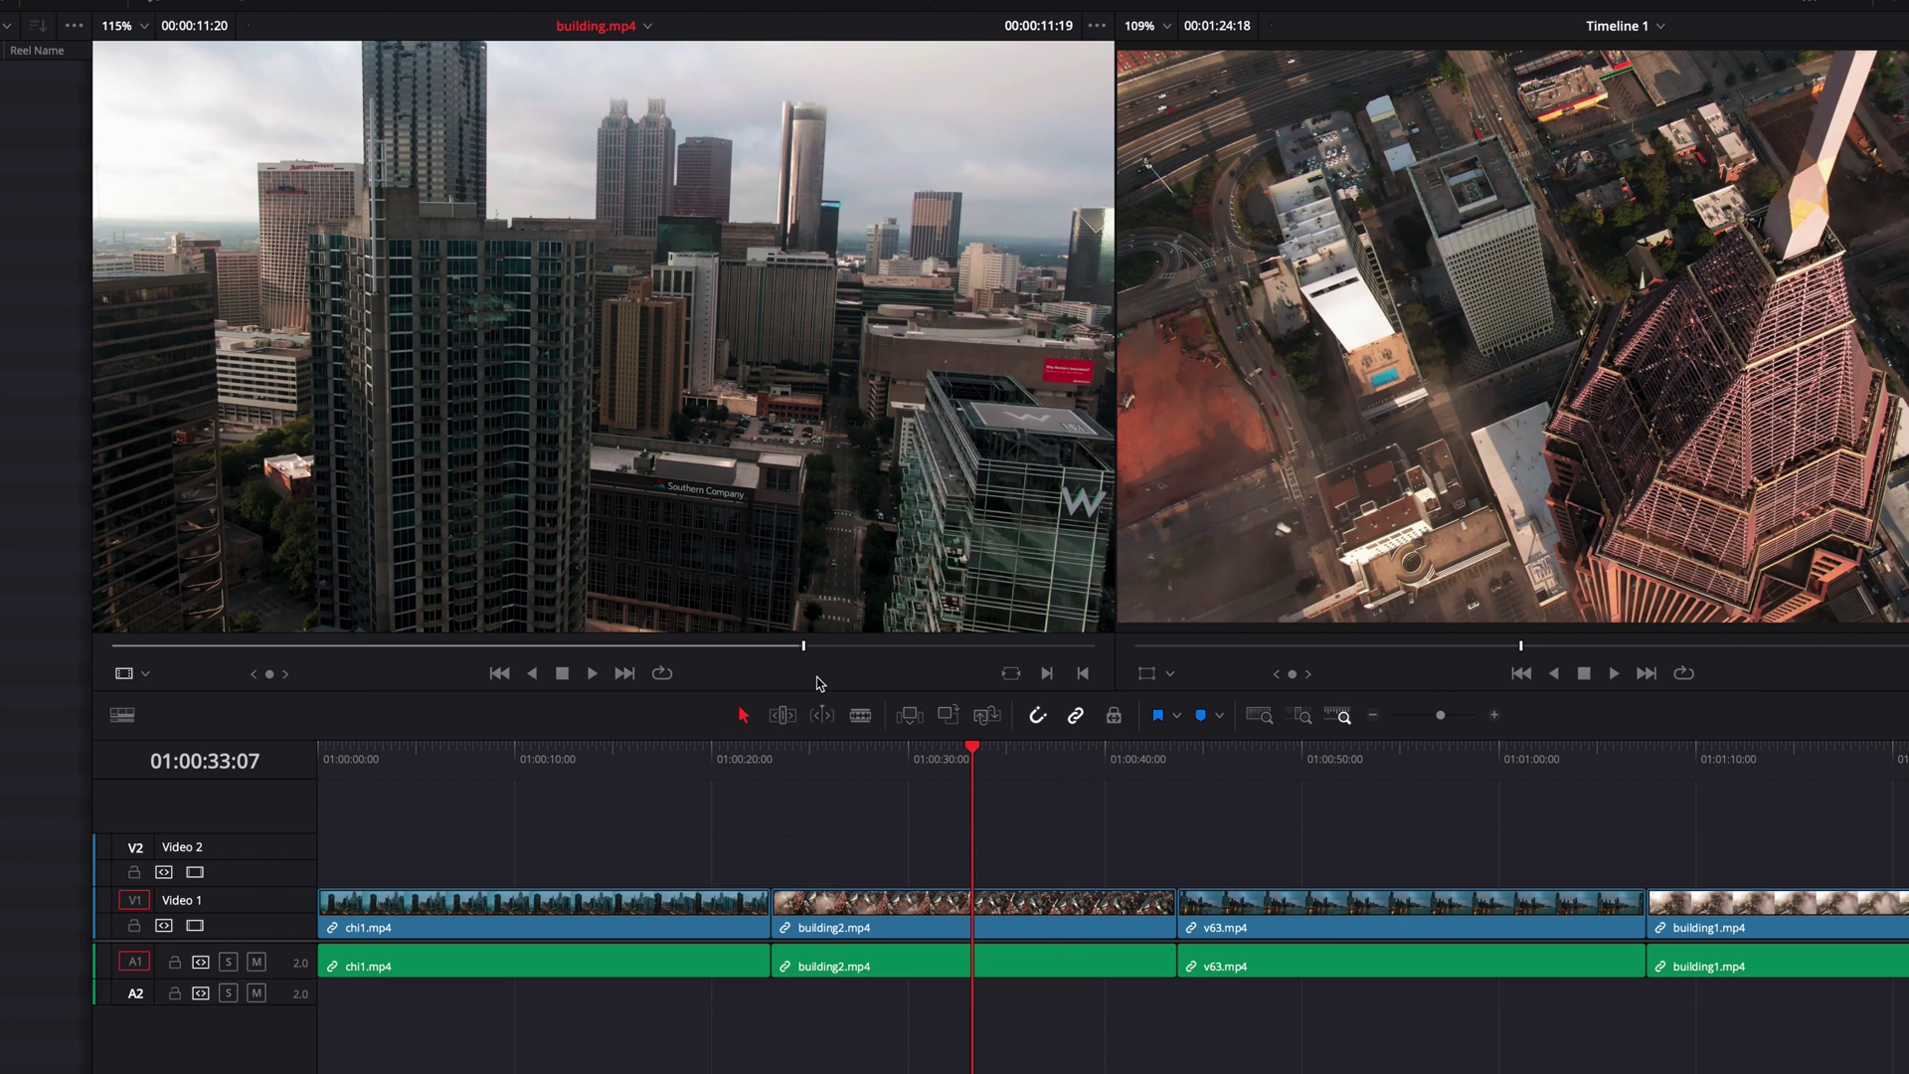
key("alt+i")
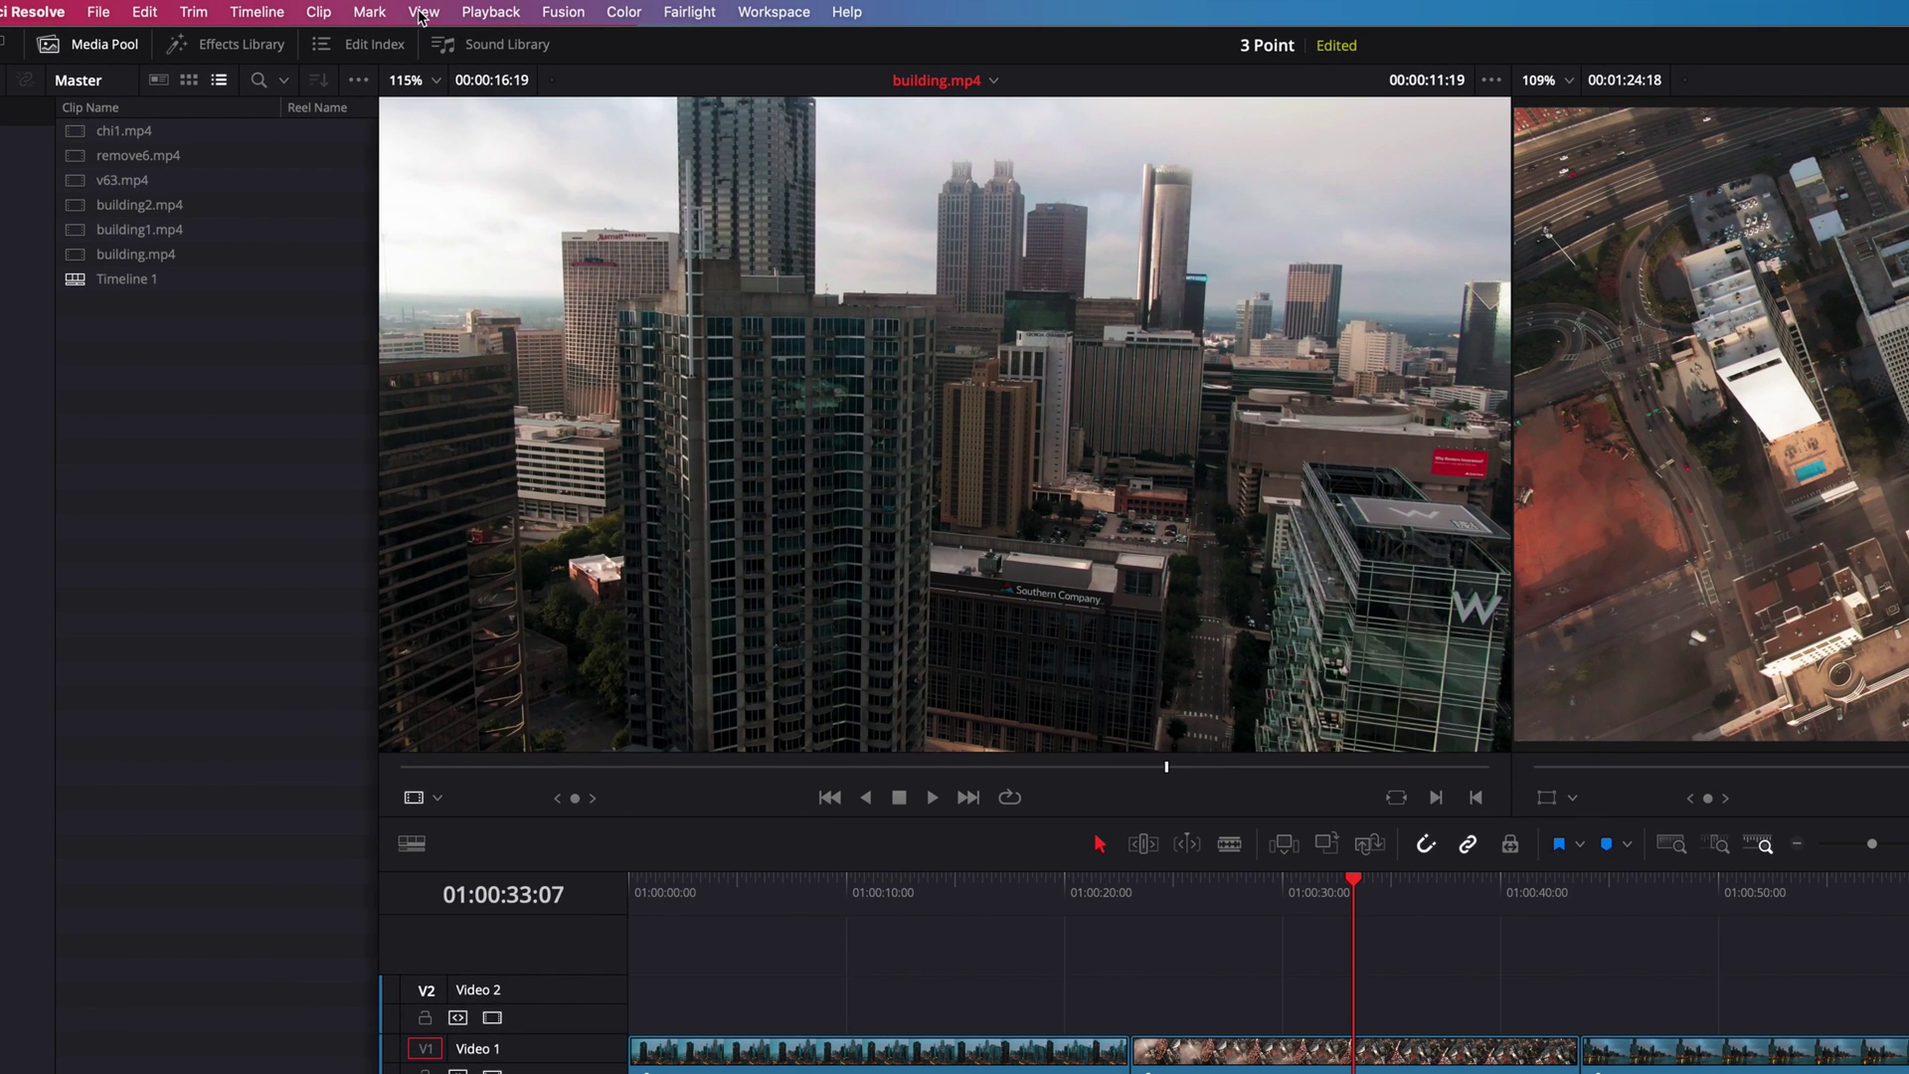
Step: Enable Show Preview Marks and mark the source clip building.mp4 from 00:00:11:19 to 00:00:16:01
left_click(422, 11)
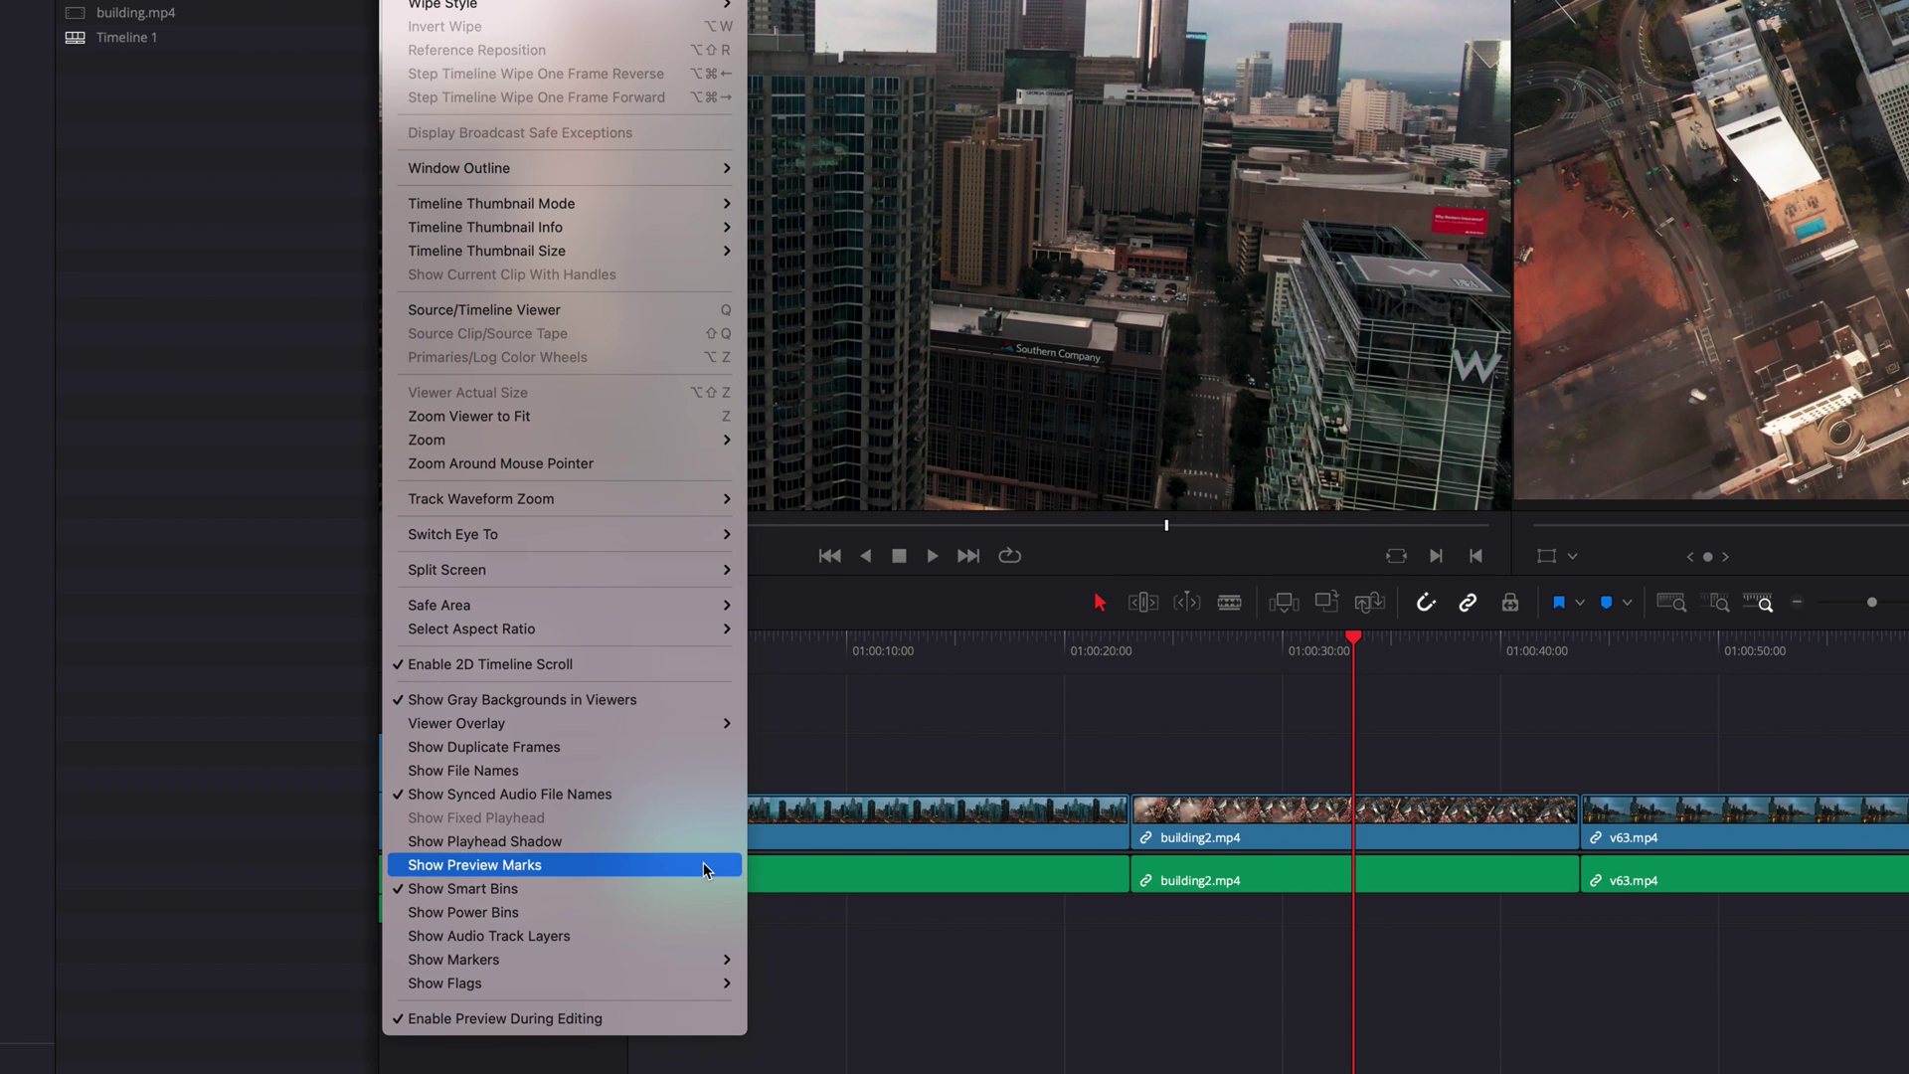
left_click(702, 865)
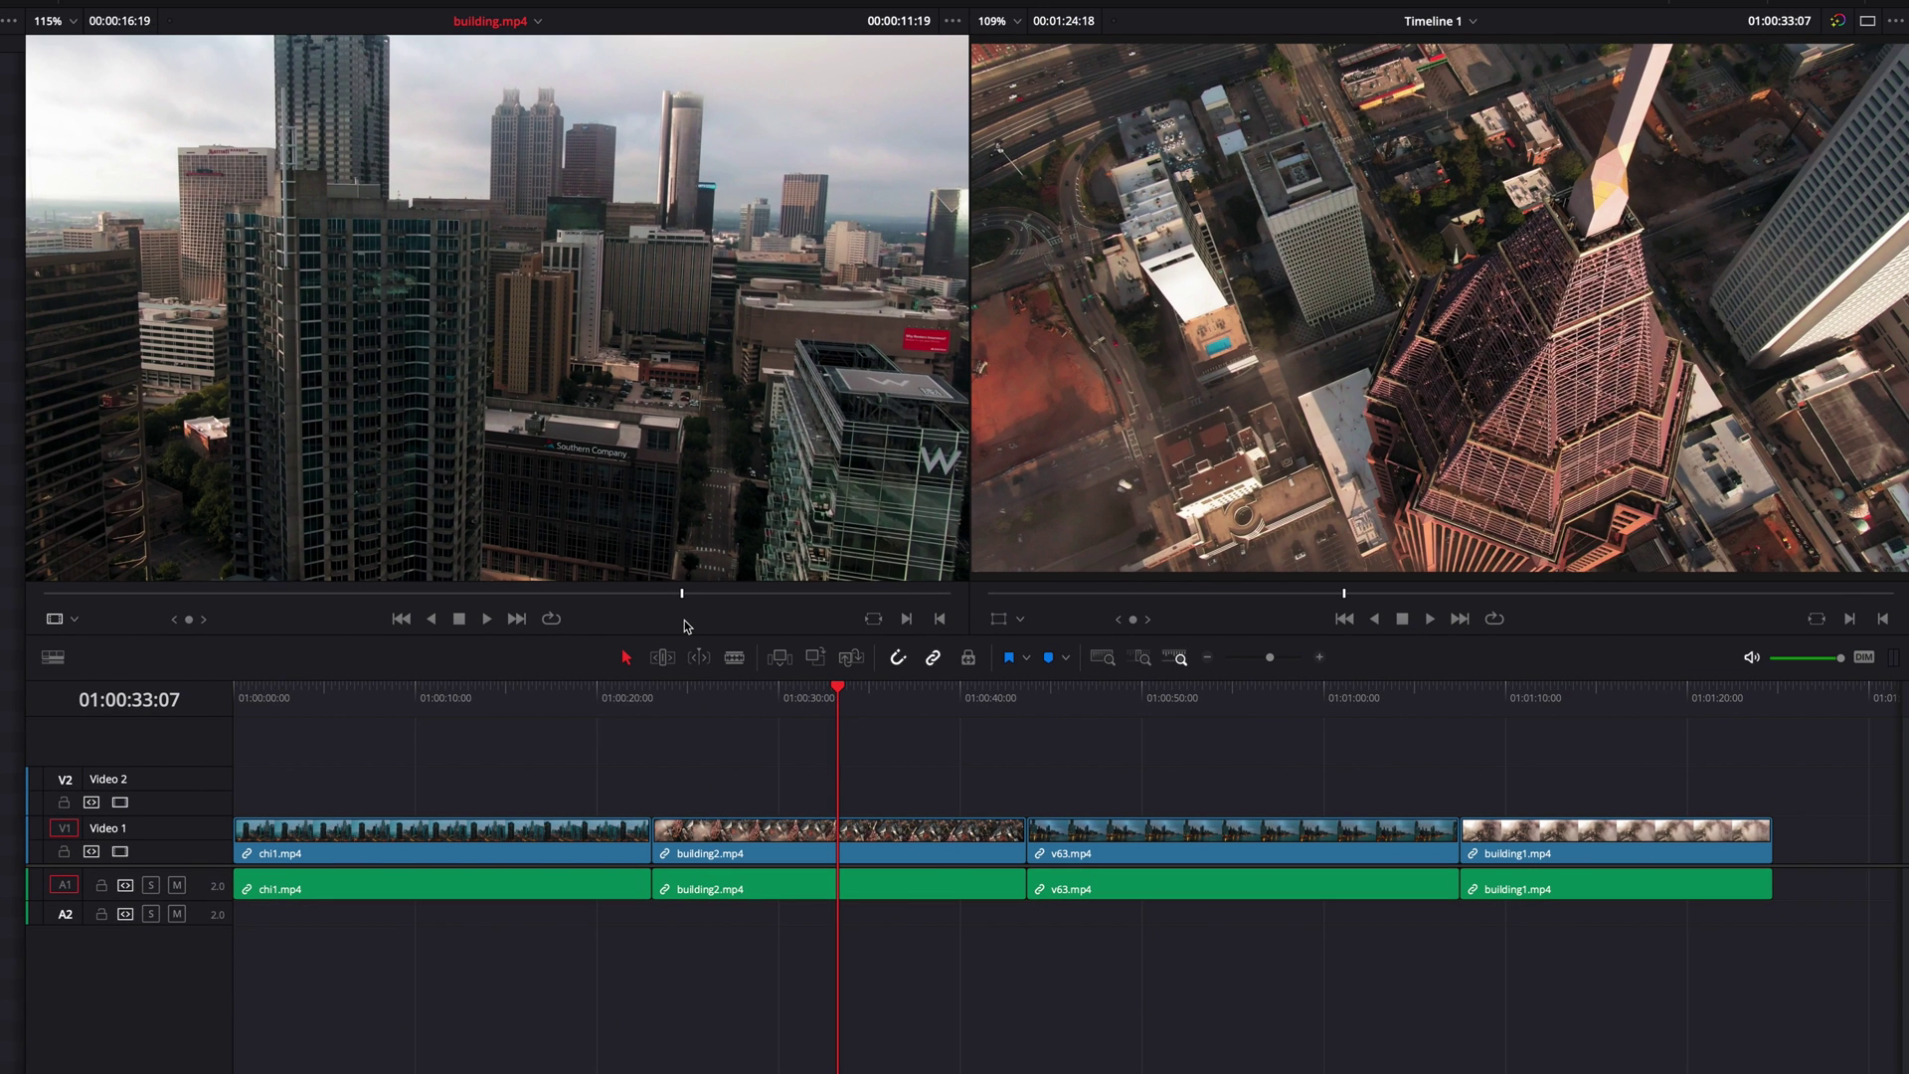
key("i")
key("o")
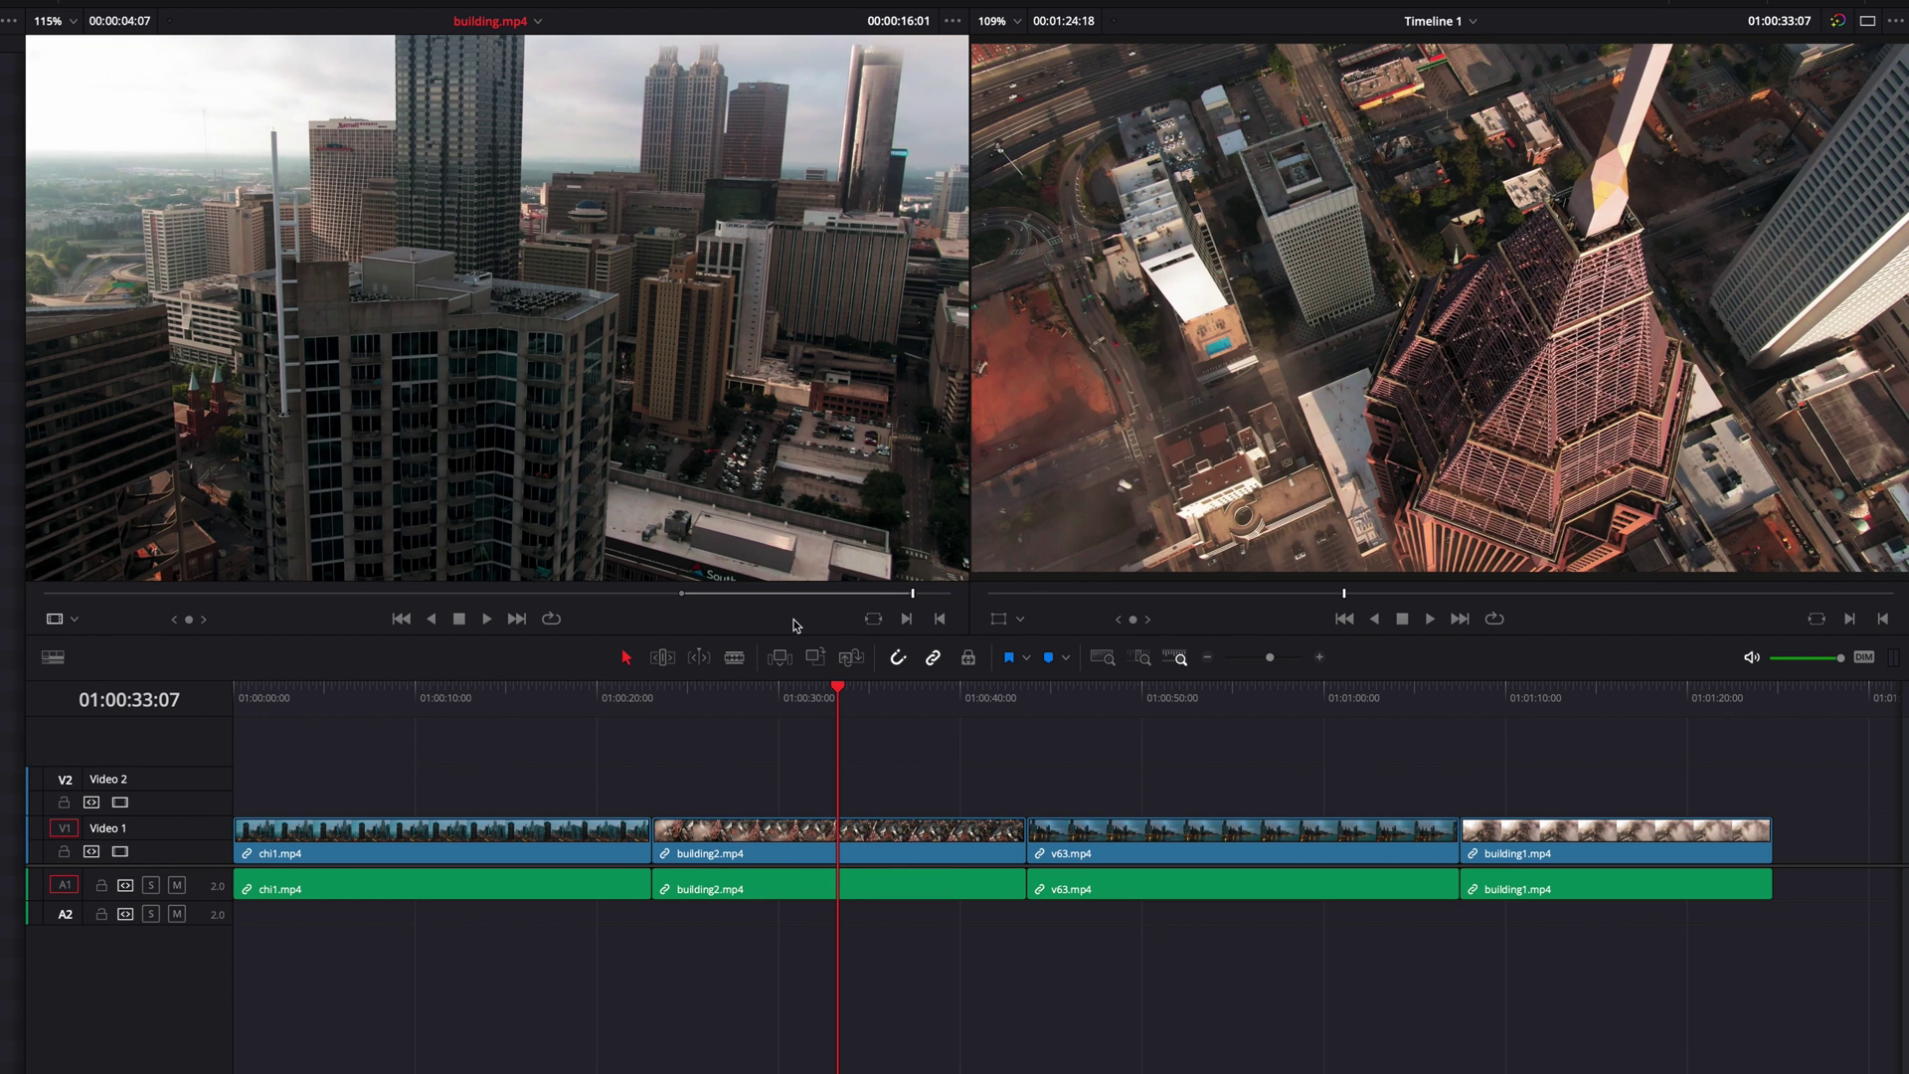
Step: Mark the timeline from 01:00:33:07 to 01:00:37:10 and set the source clip's in point at 00:00:11:19
left_click(898, 757)
key("i")
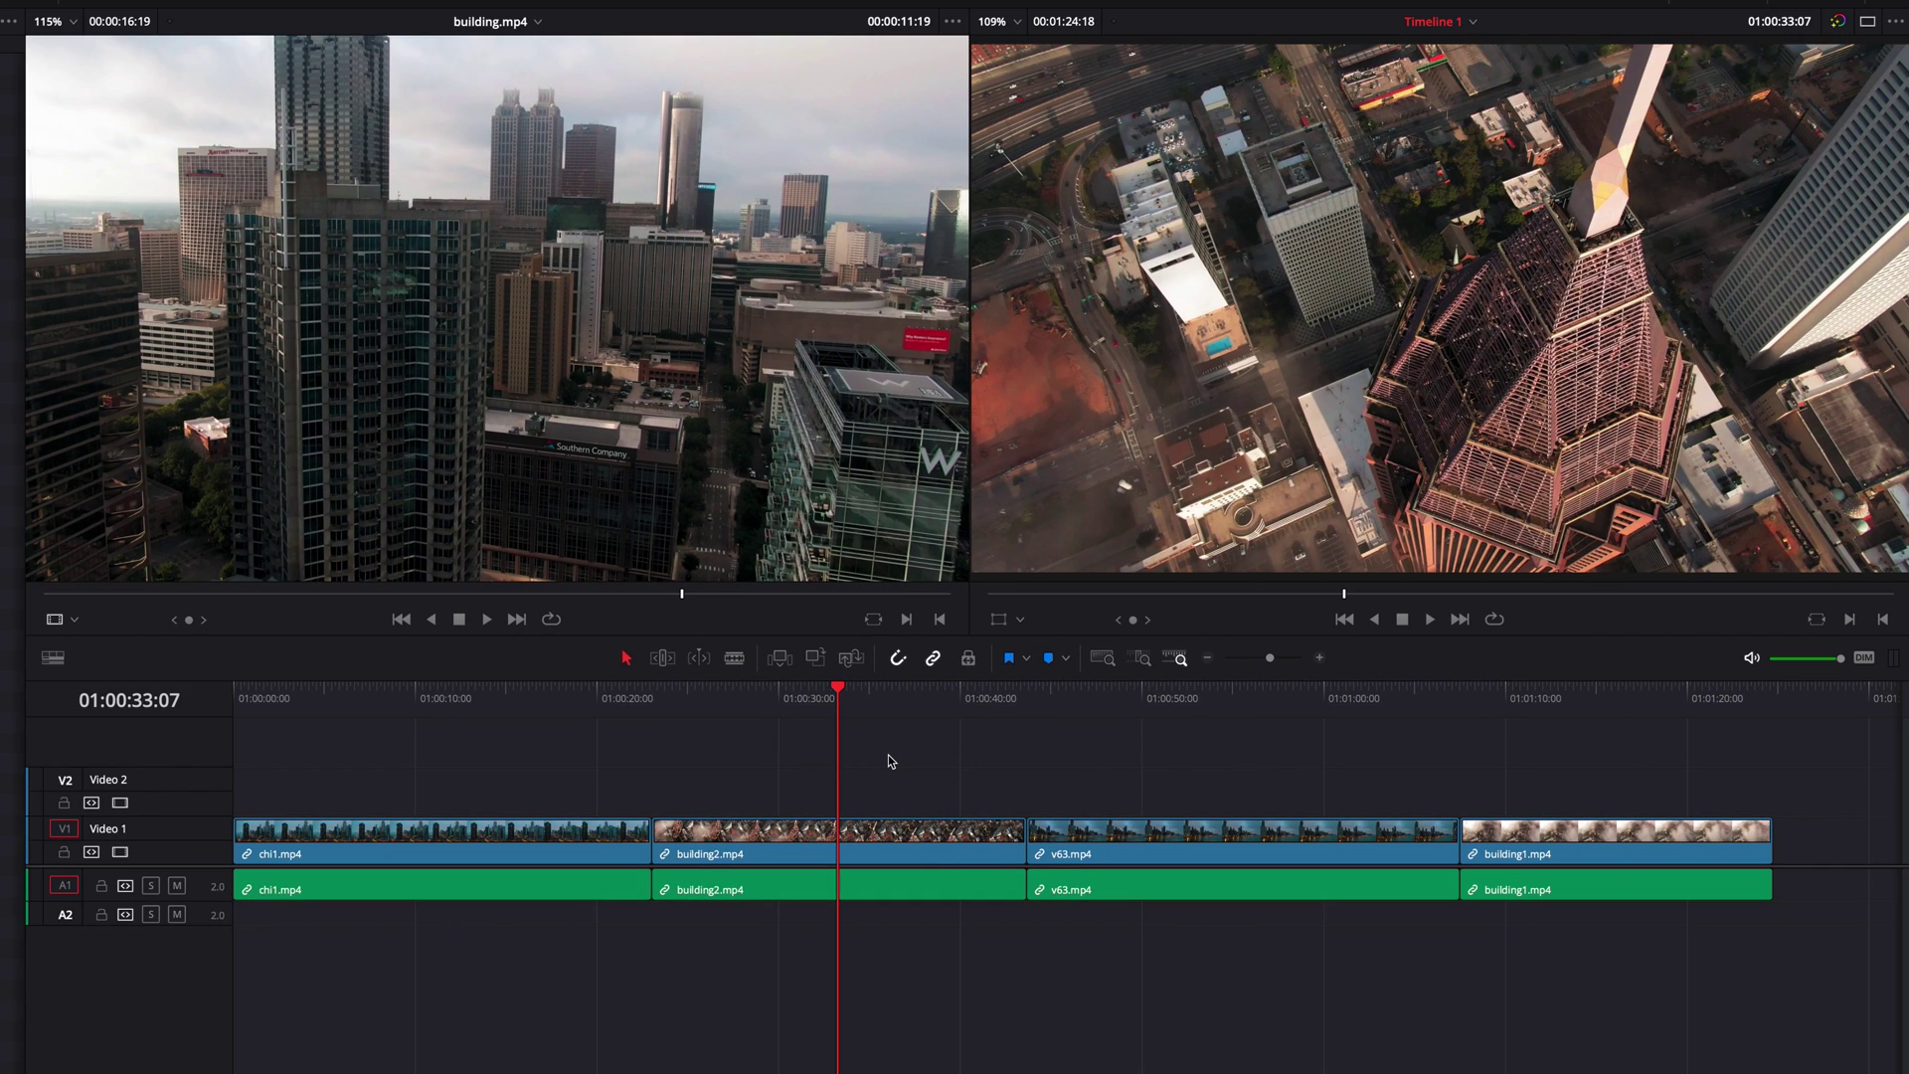
key("i")
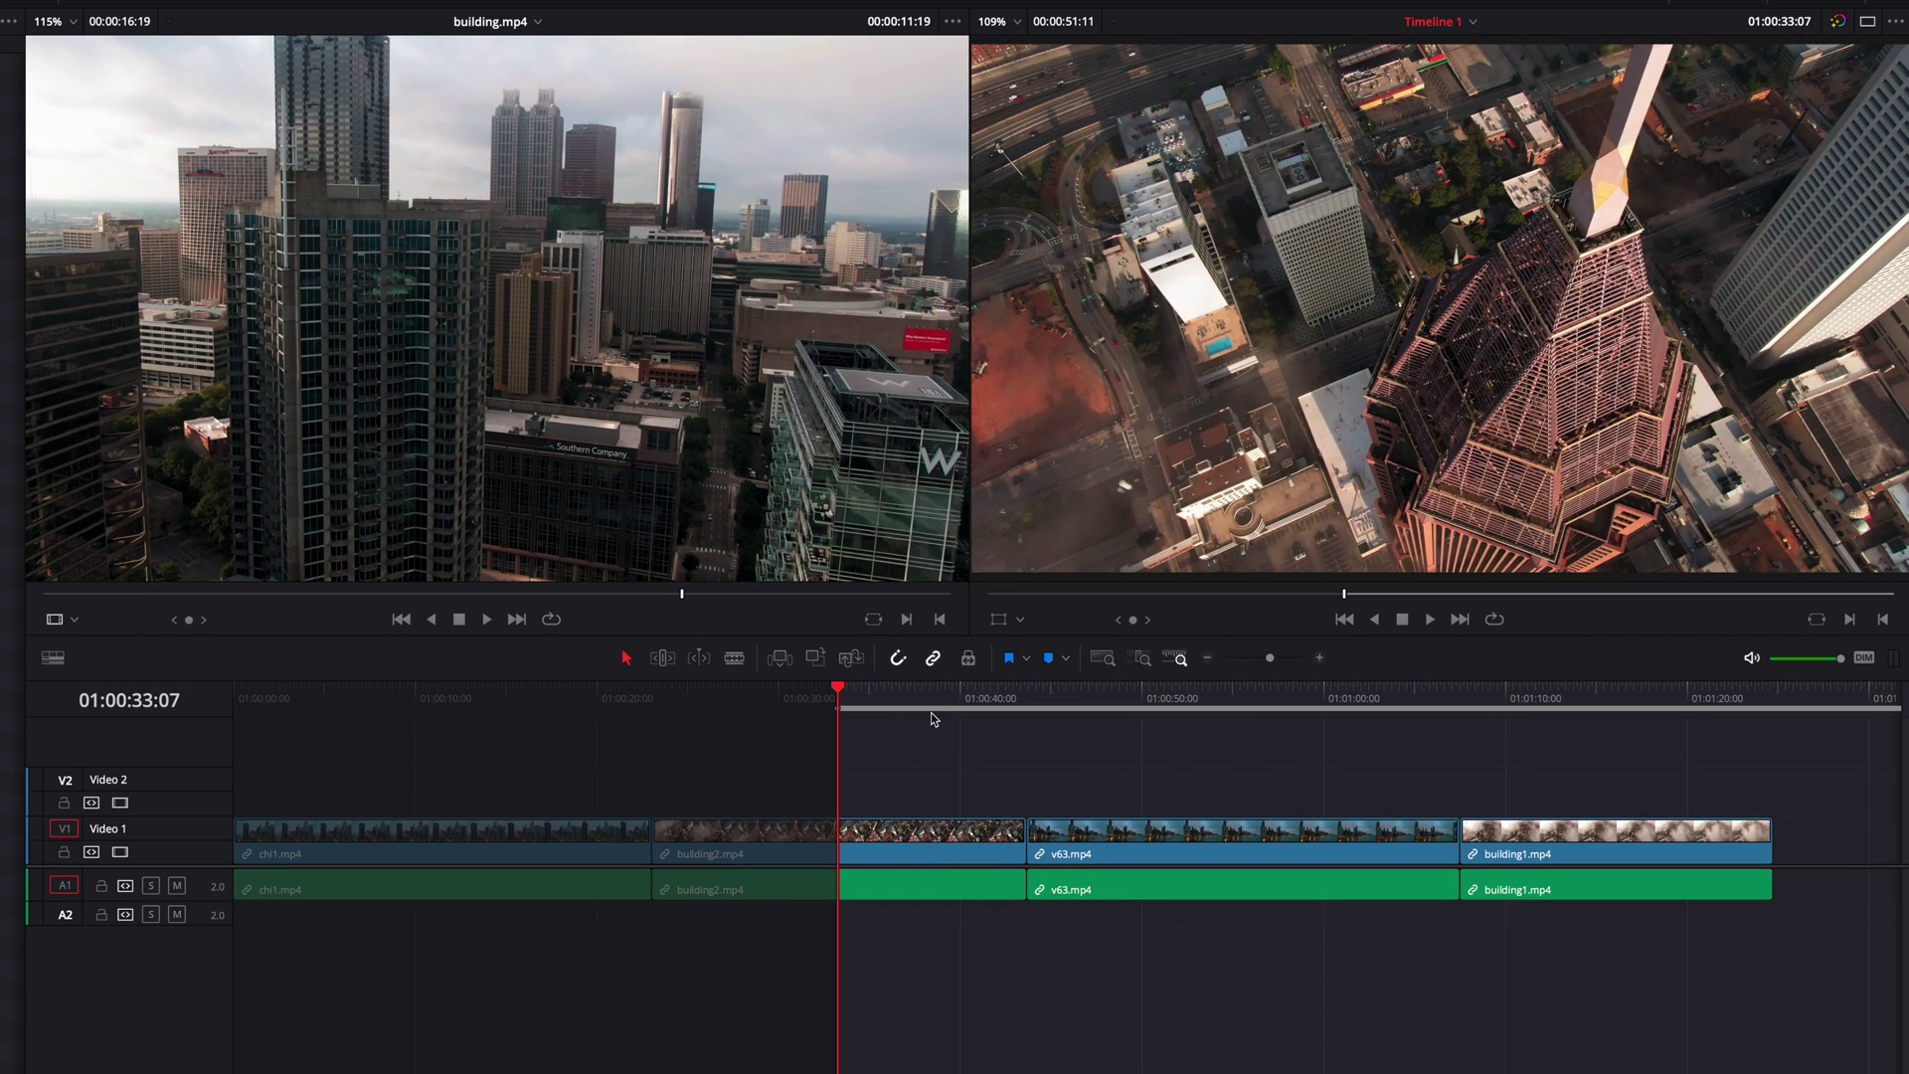
left_click(915, 688)
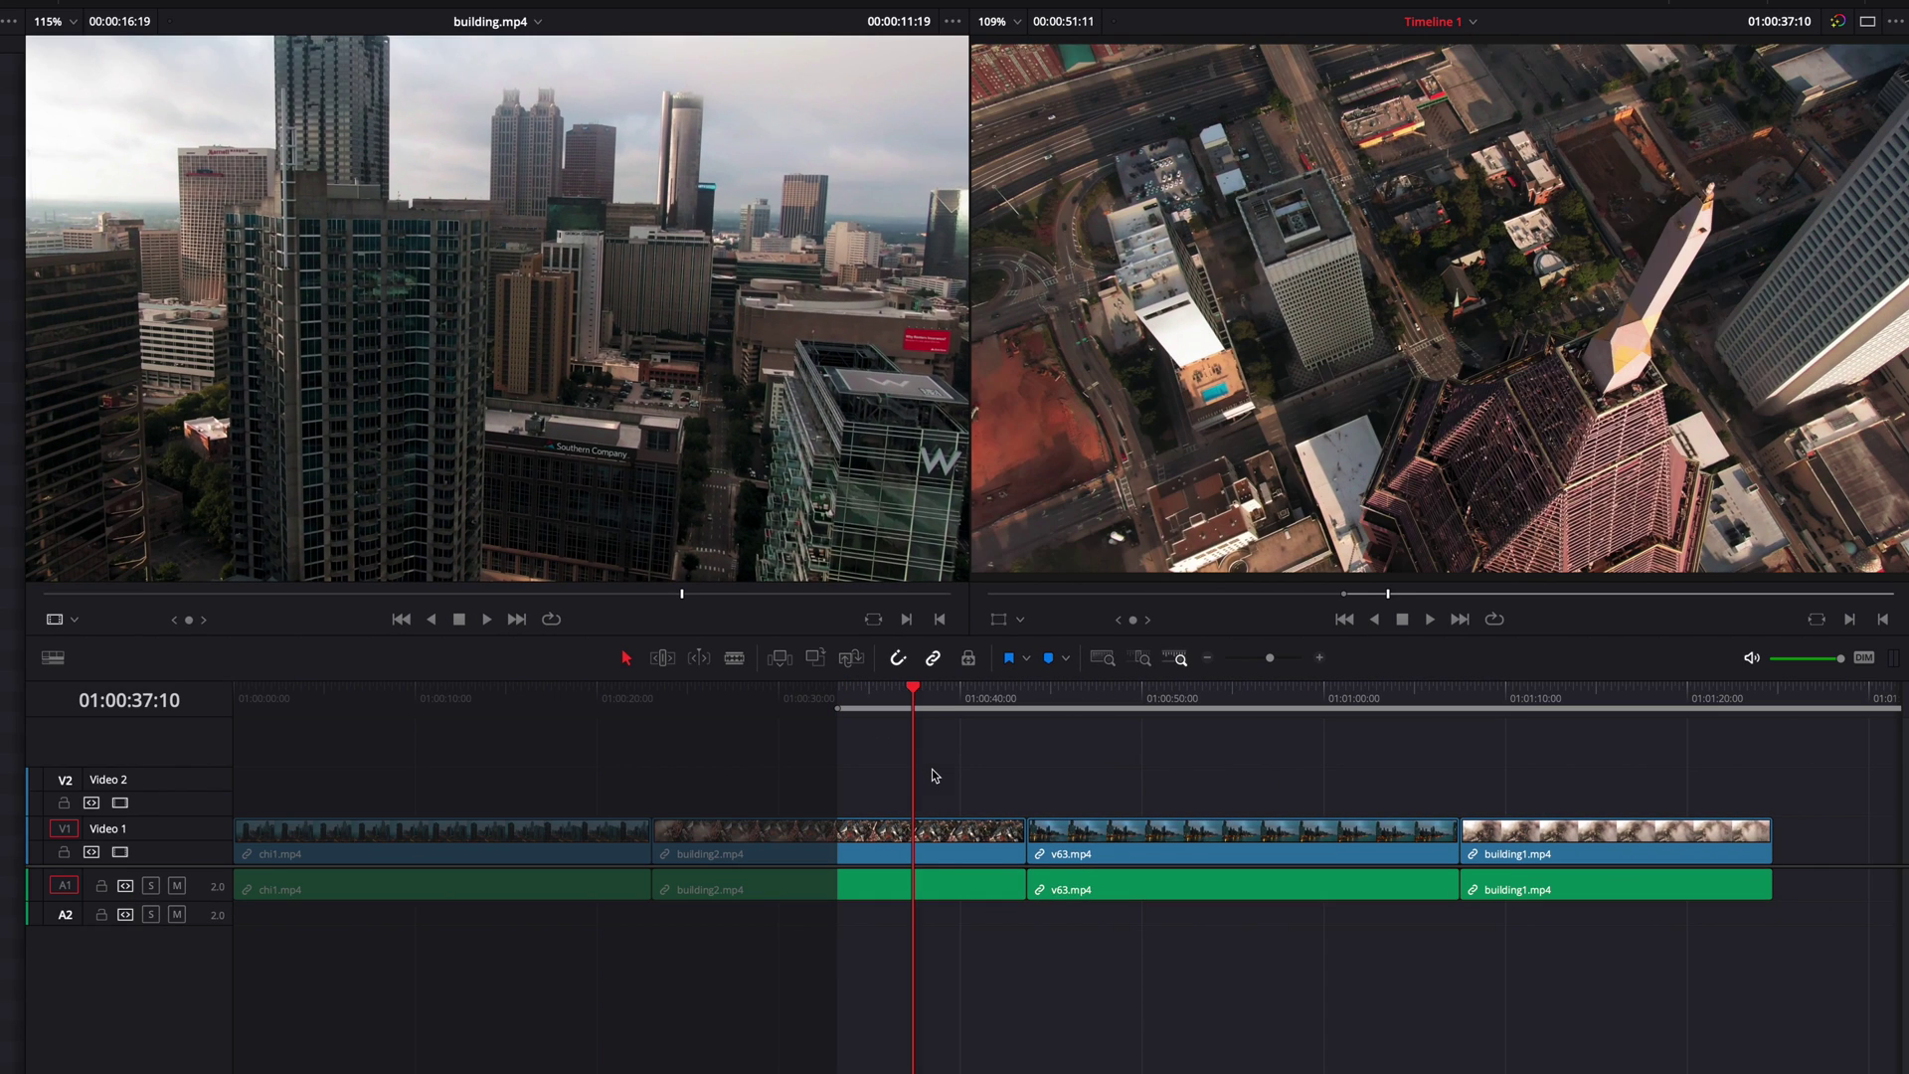
key("o")
left_click(684, 623)
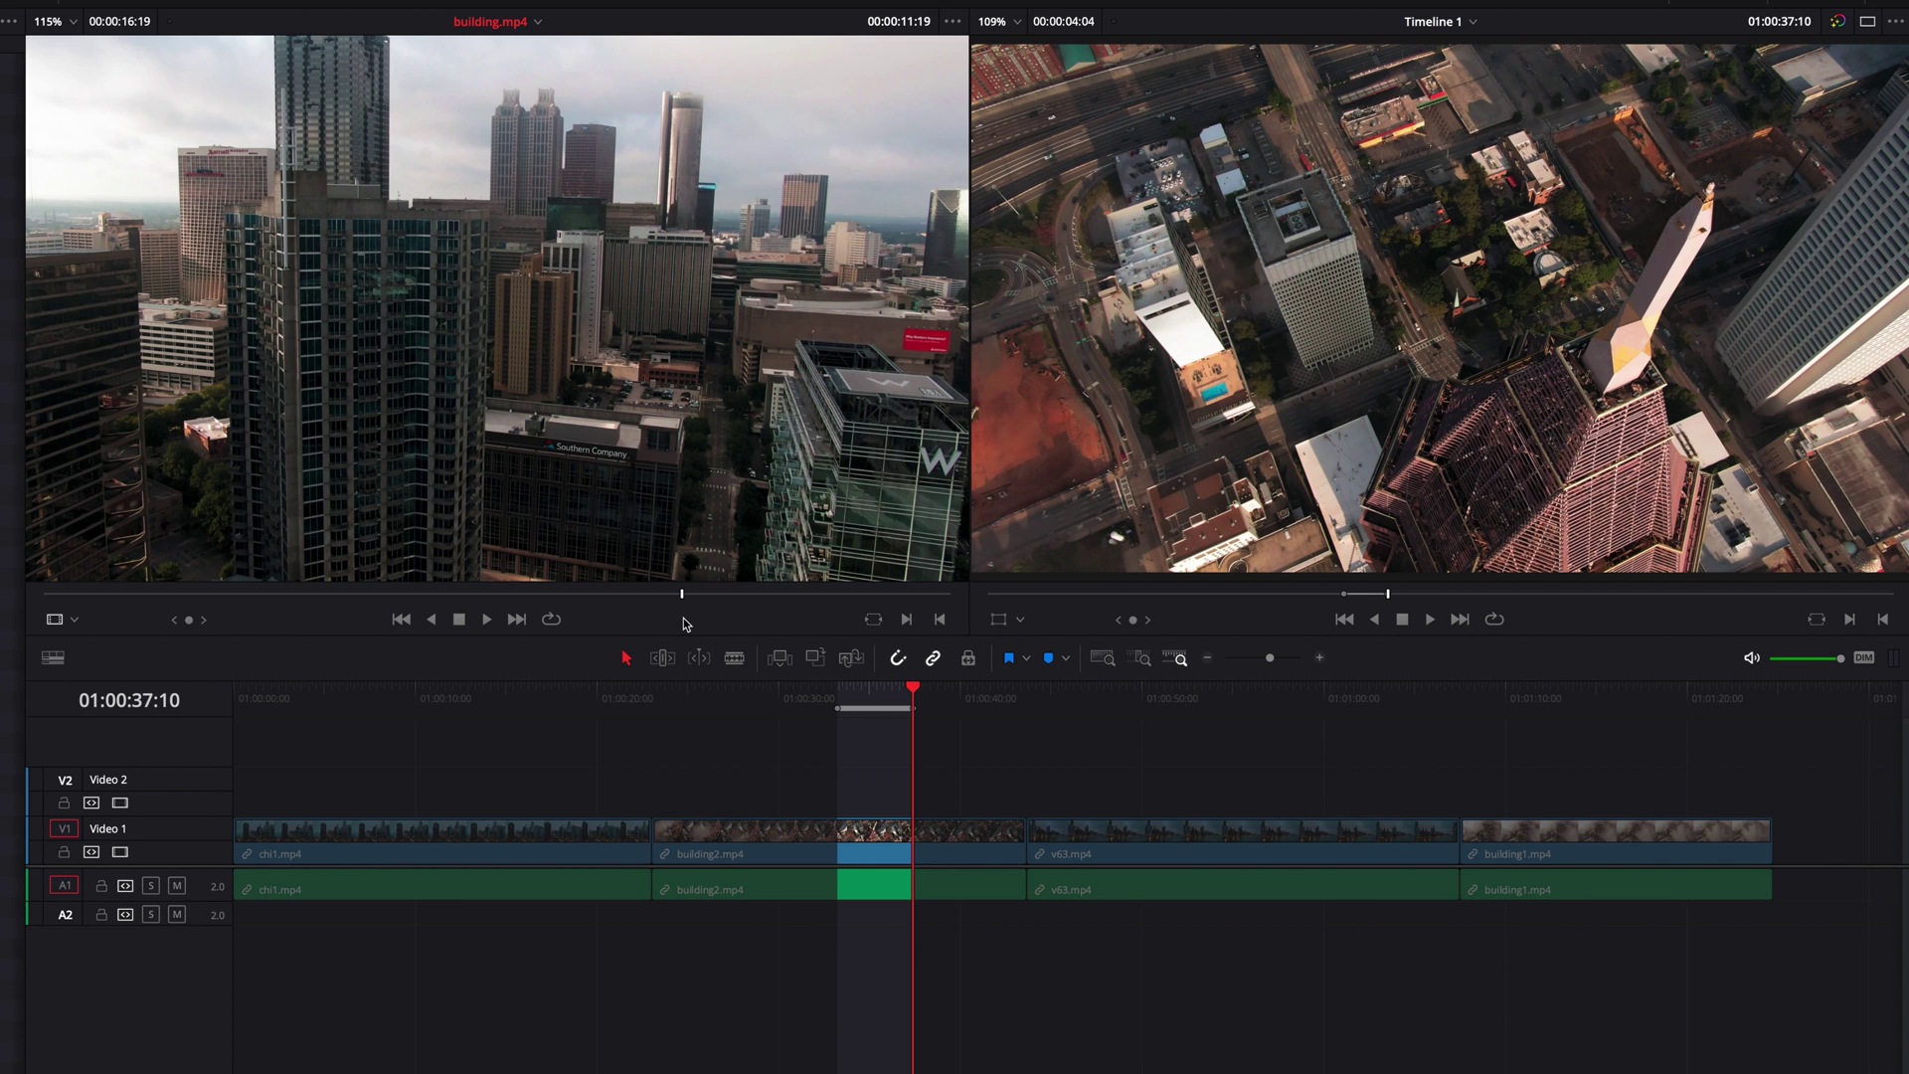
key("i")
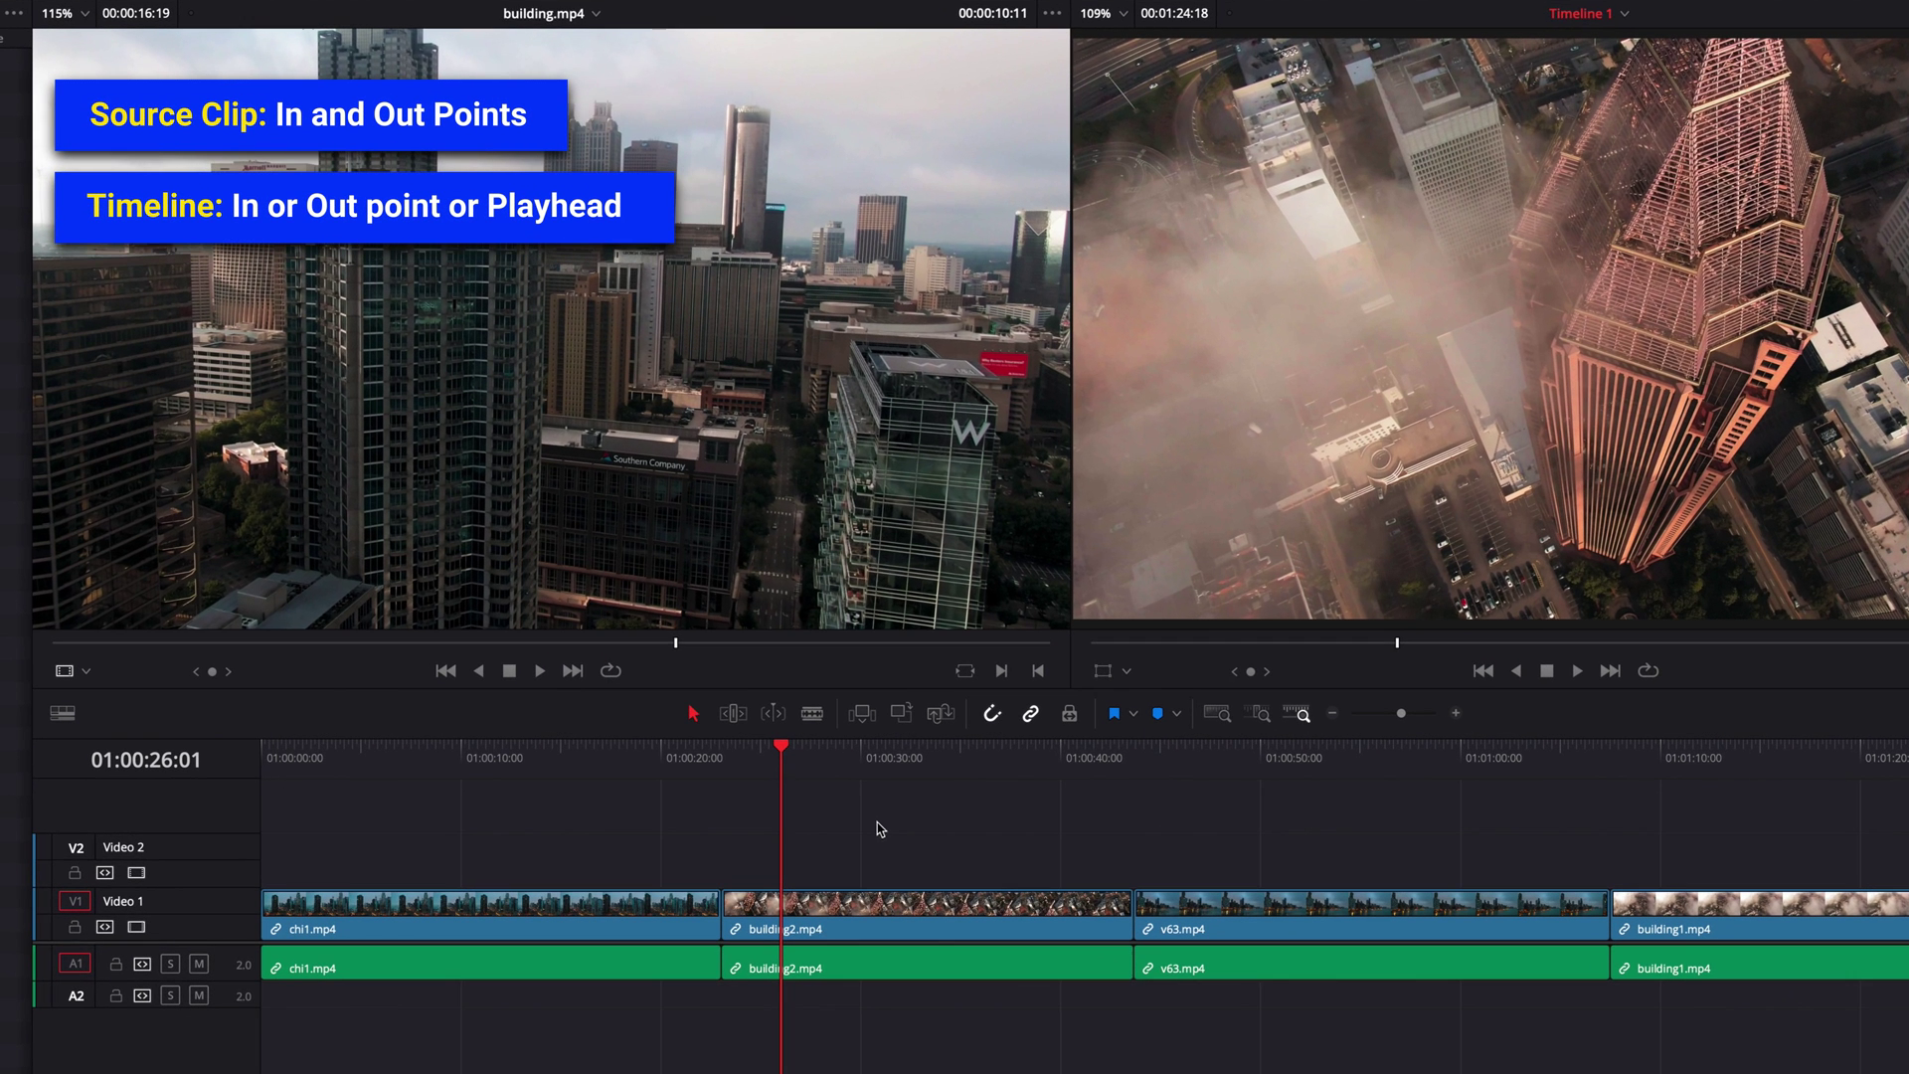
Step: Mark the source clip building.mp4 with an in point at 00:00:10:11 and an out point at 00:00:15:03
left_click(761, 672)
key("i")
left_click(953, 643)
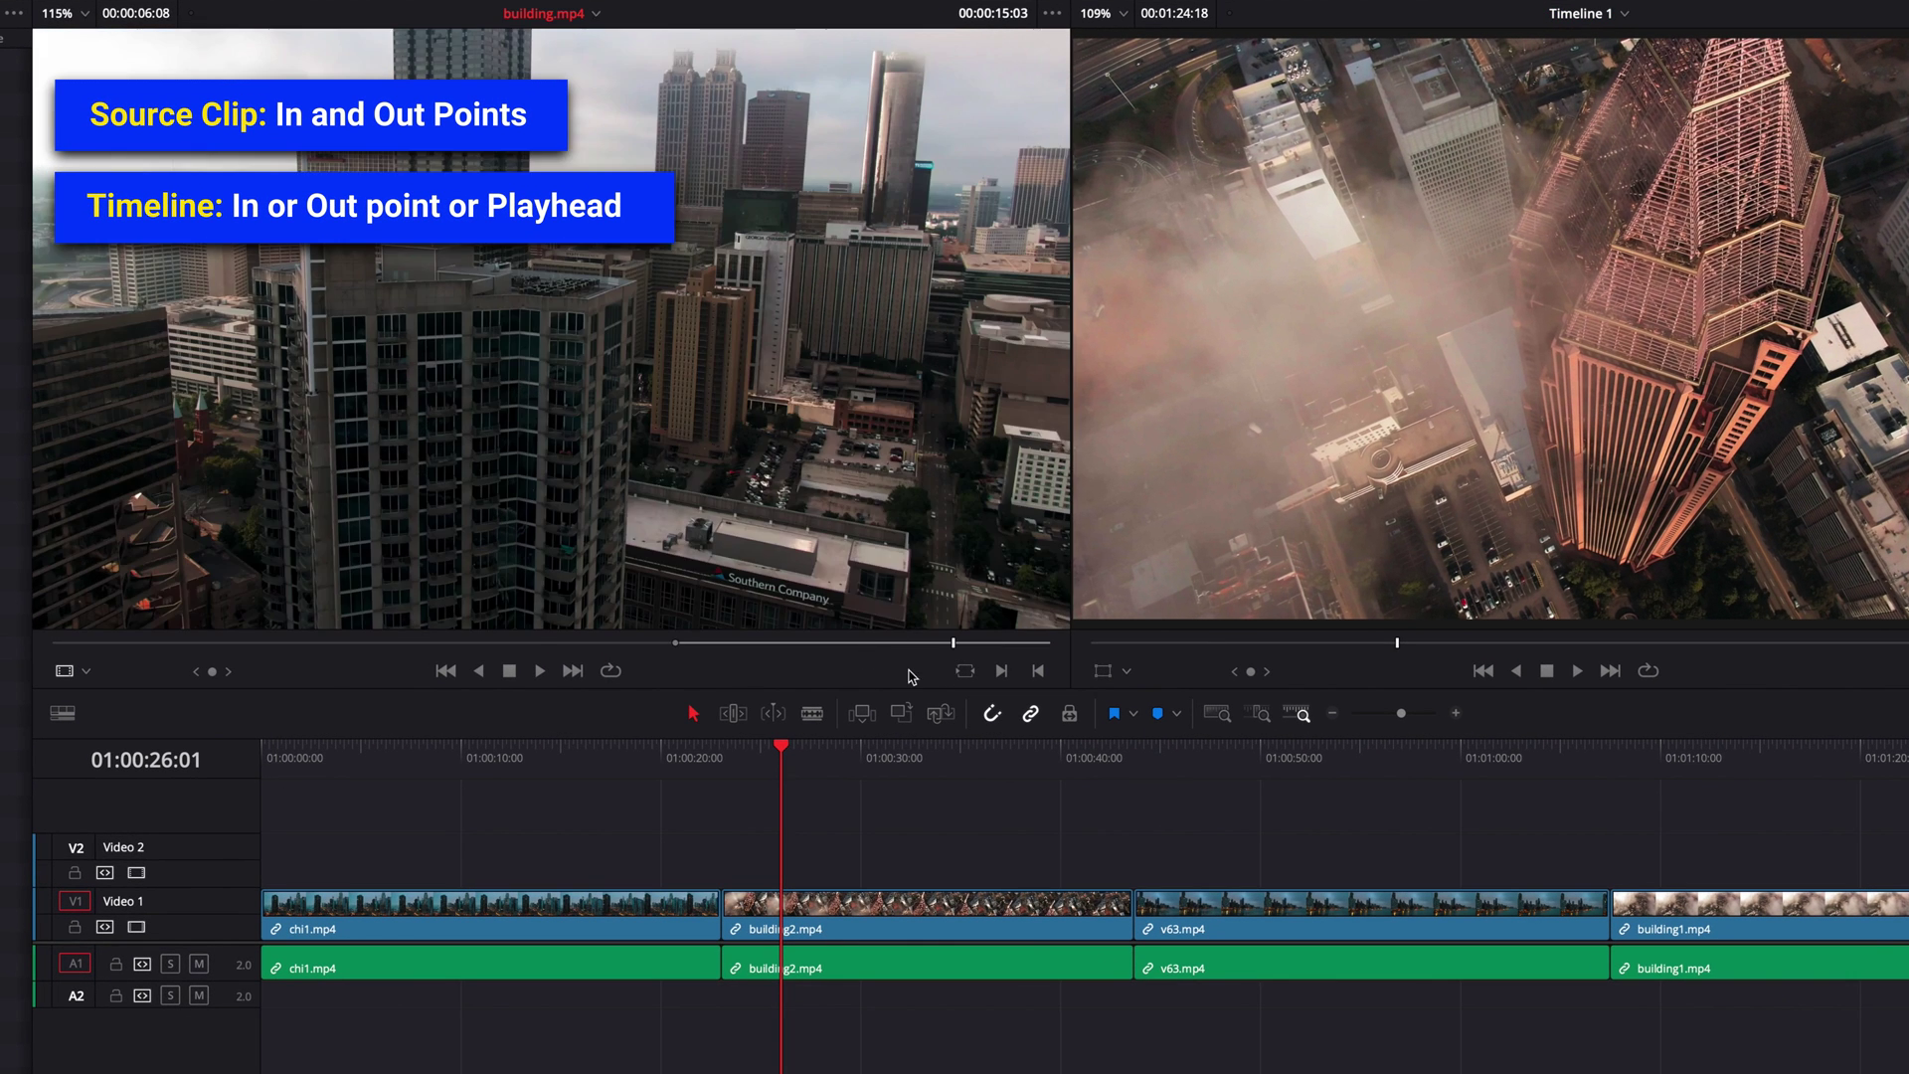
key("o")
Step: Set a timeline in point at 01:00:26:01 and overwrite the marked building.mp4 range onto Video 1 from there
left_click(967, 848)
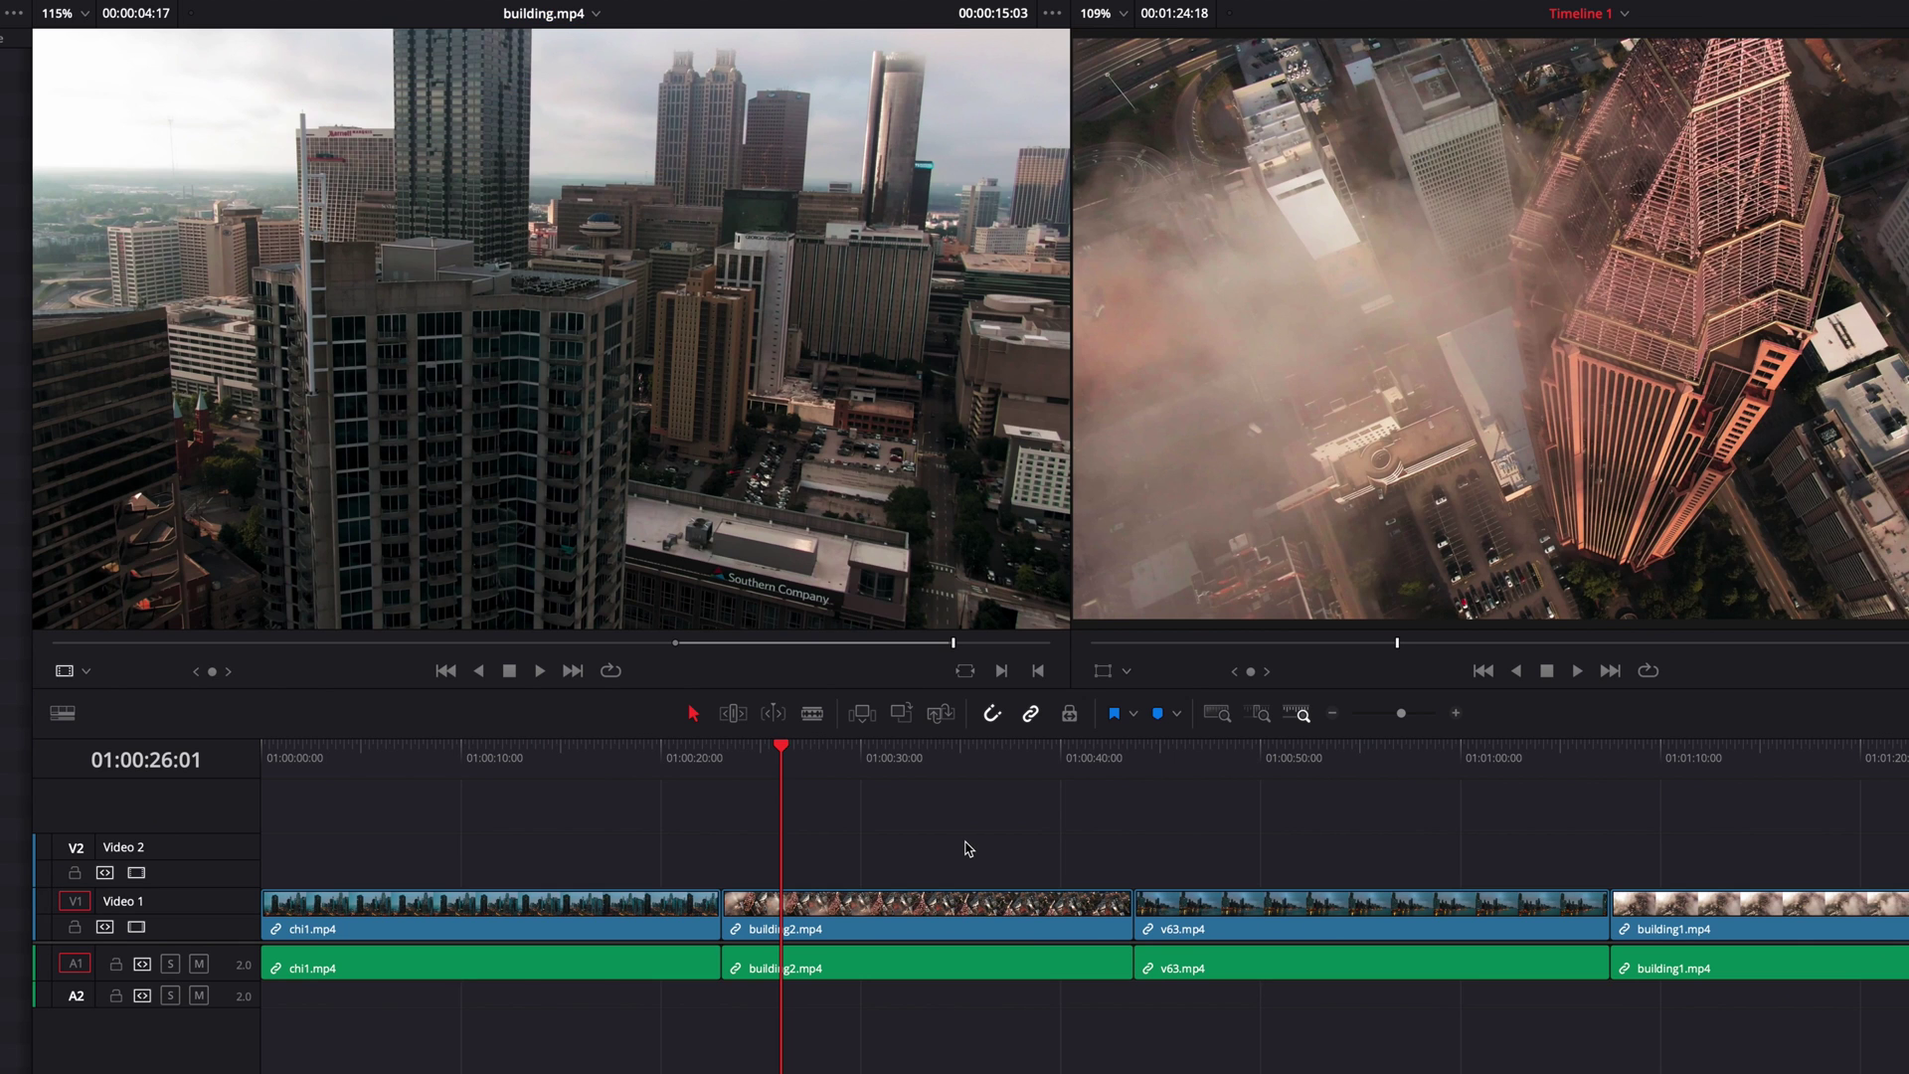
key("i")
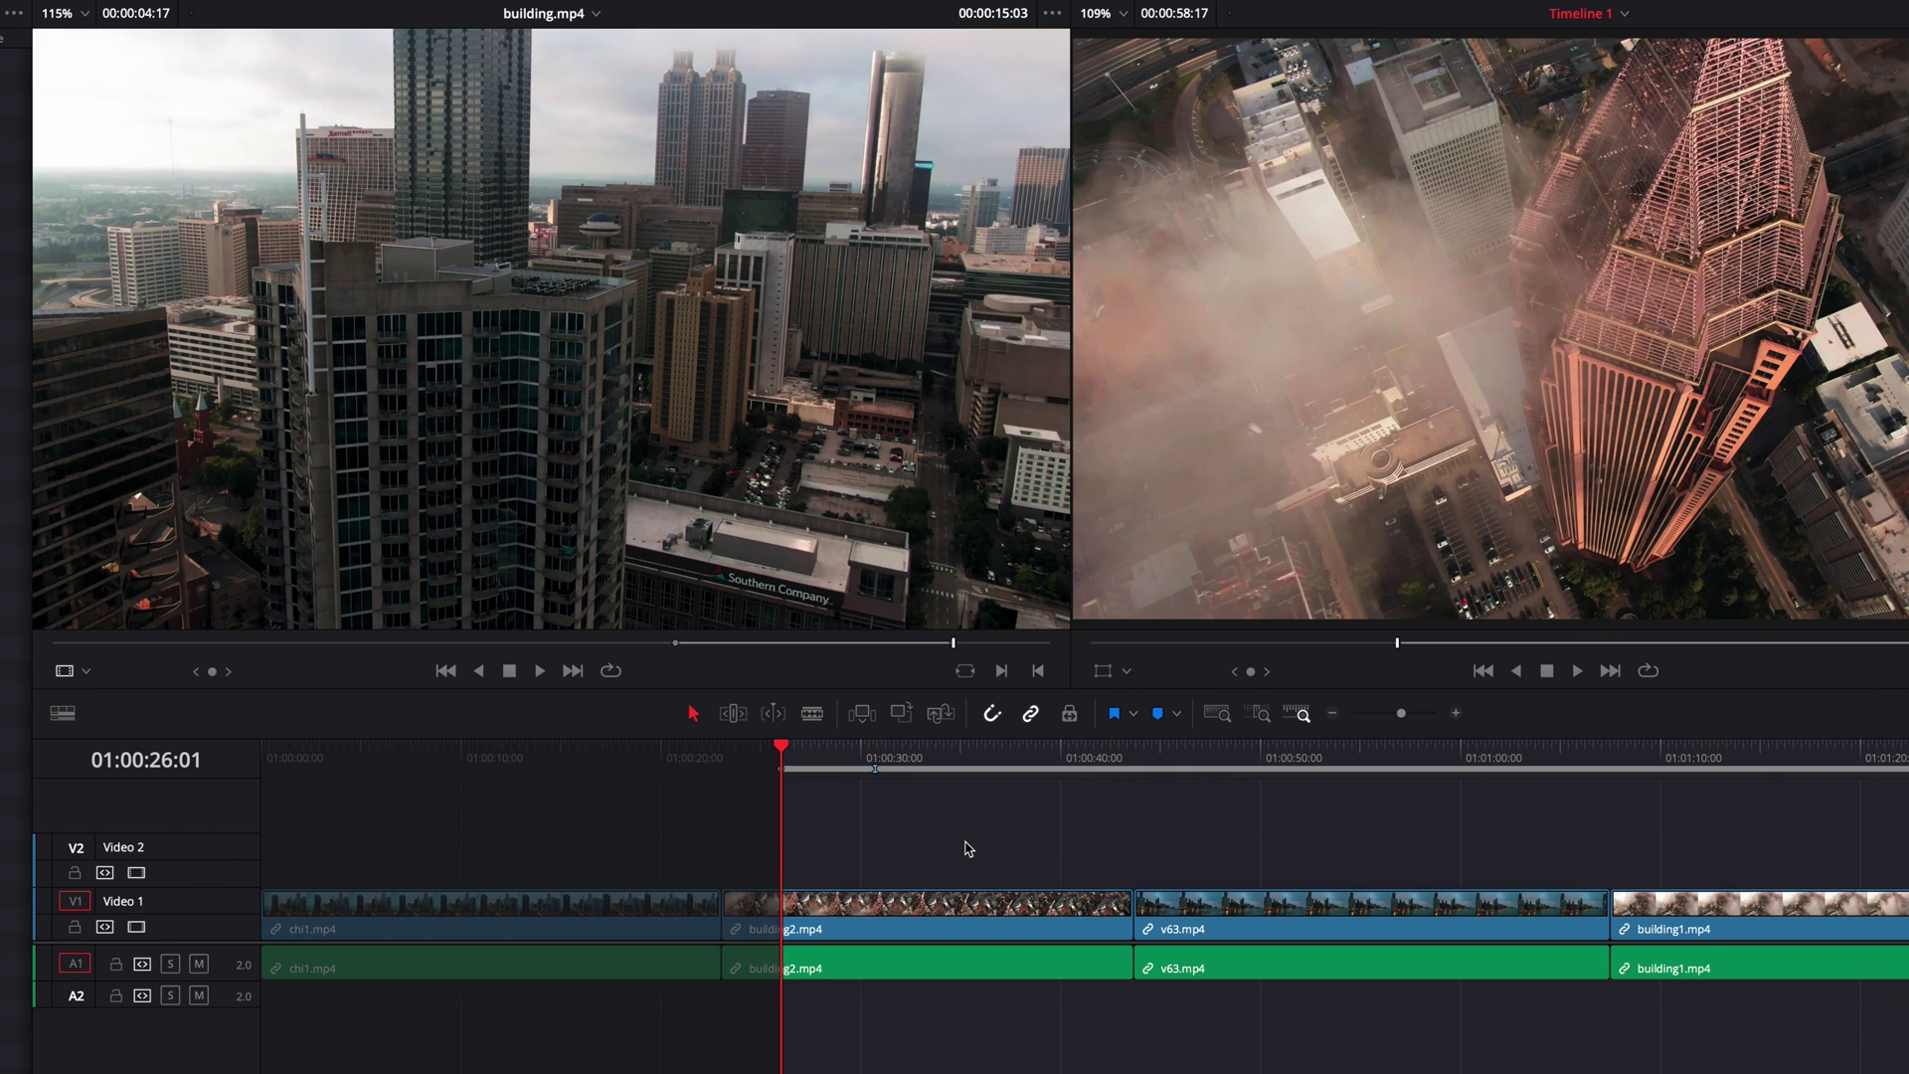
key("F10")
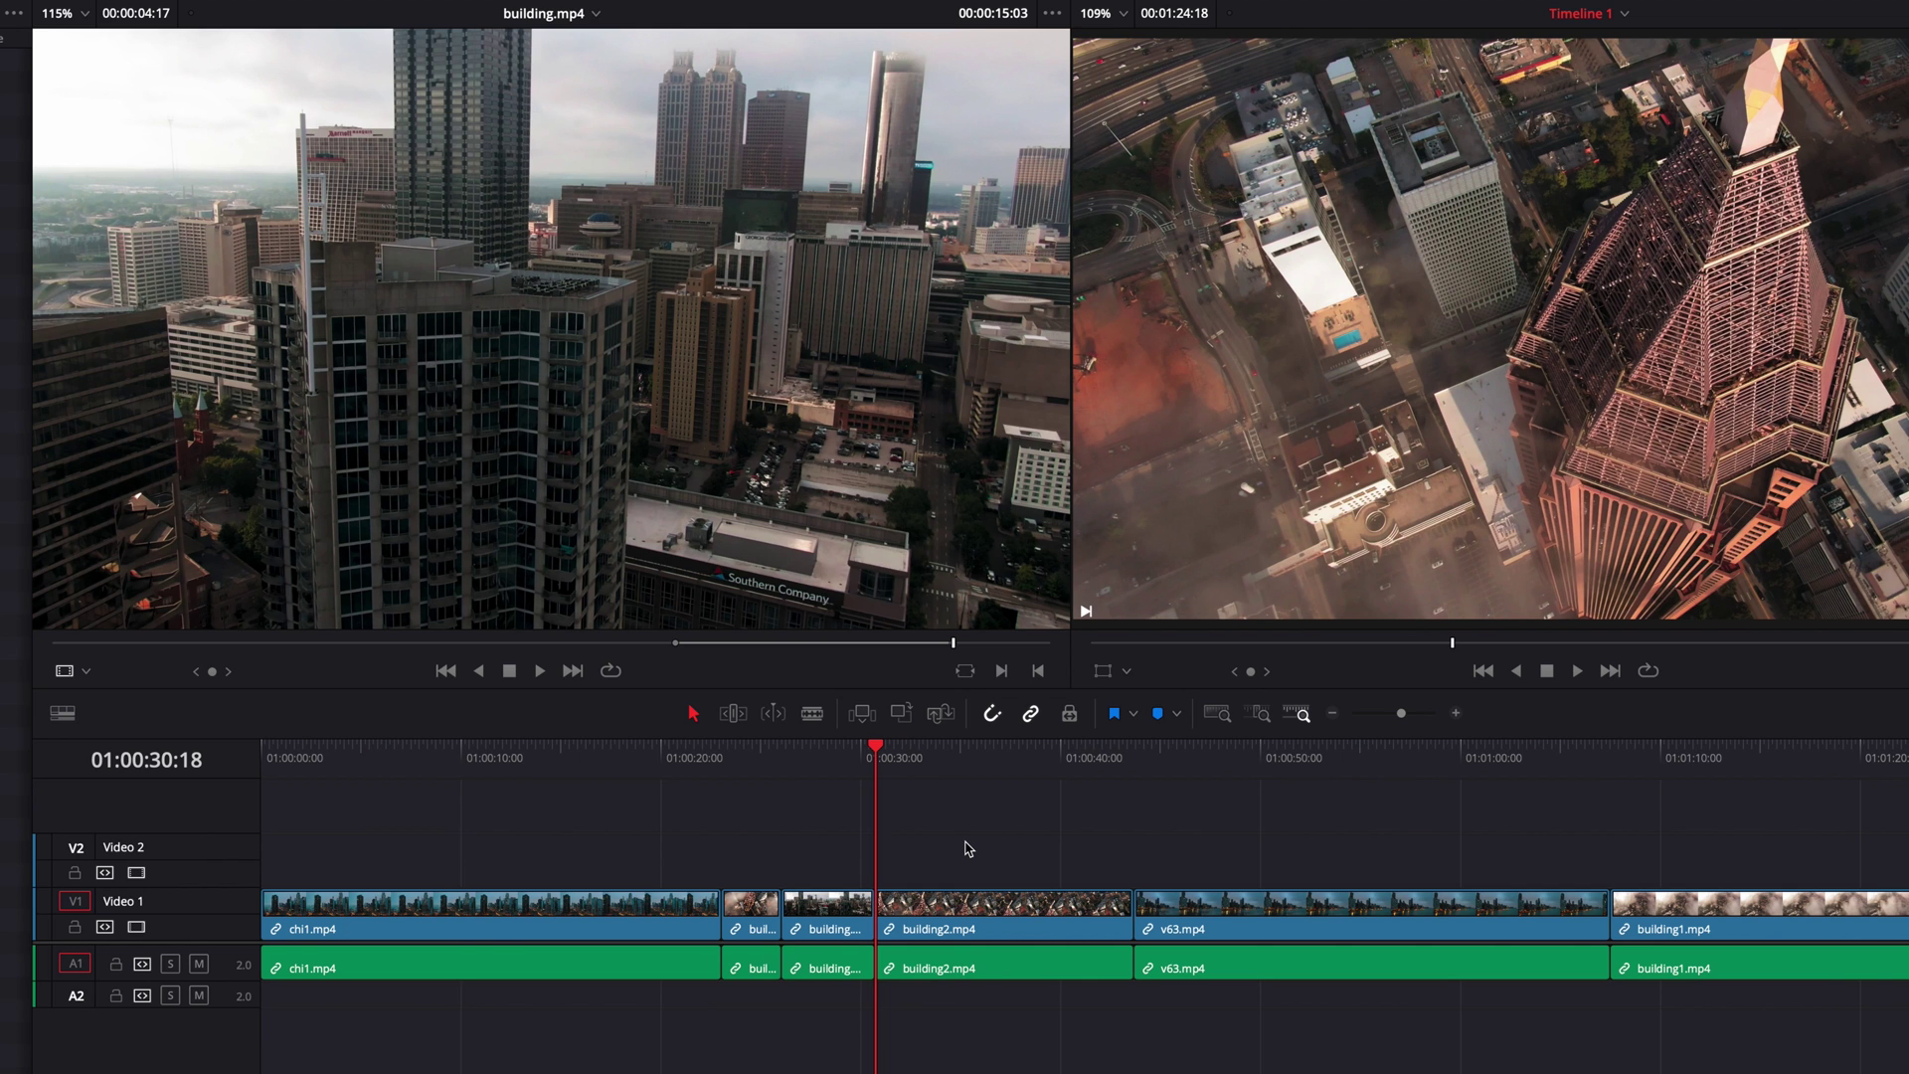
Step: Compare the overwritten clip's last and first frames with the source clip's out and in points
key("Left")
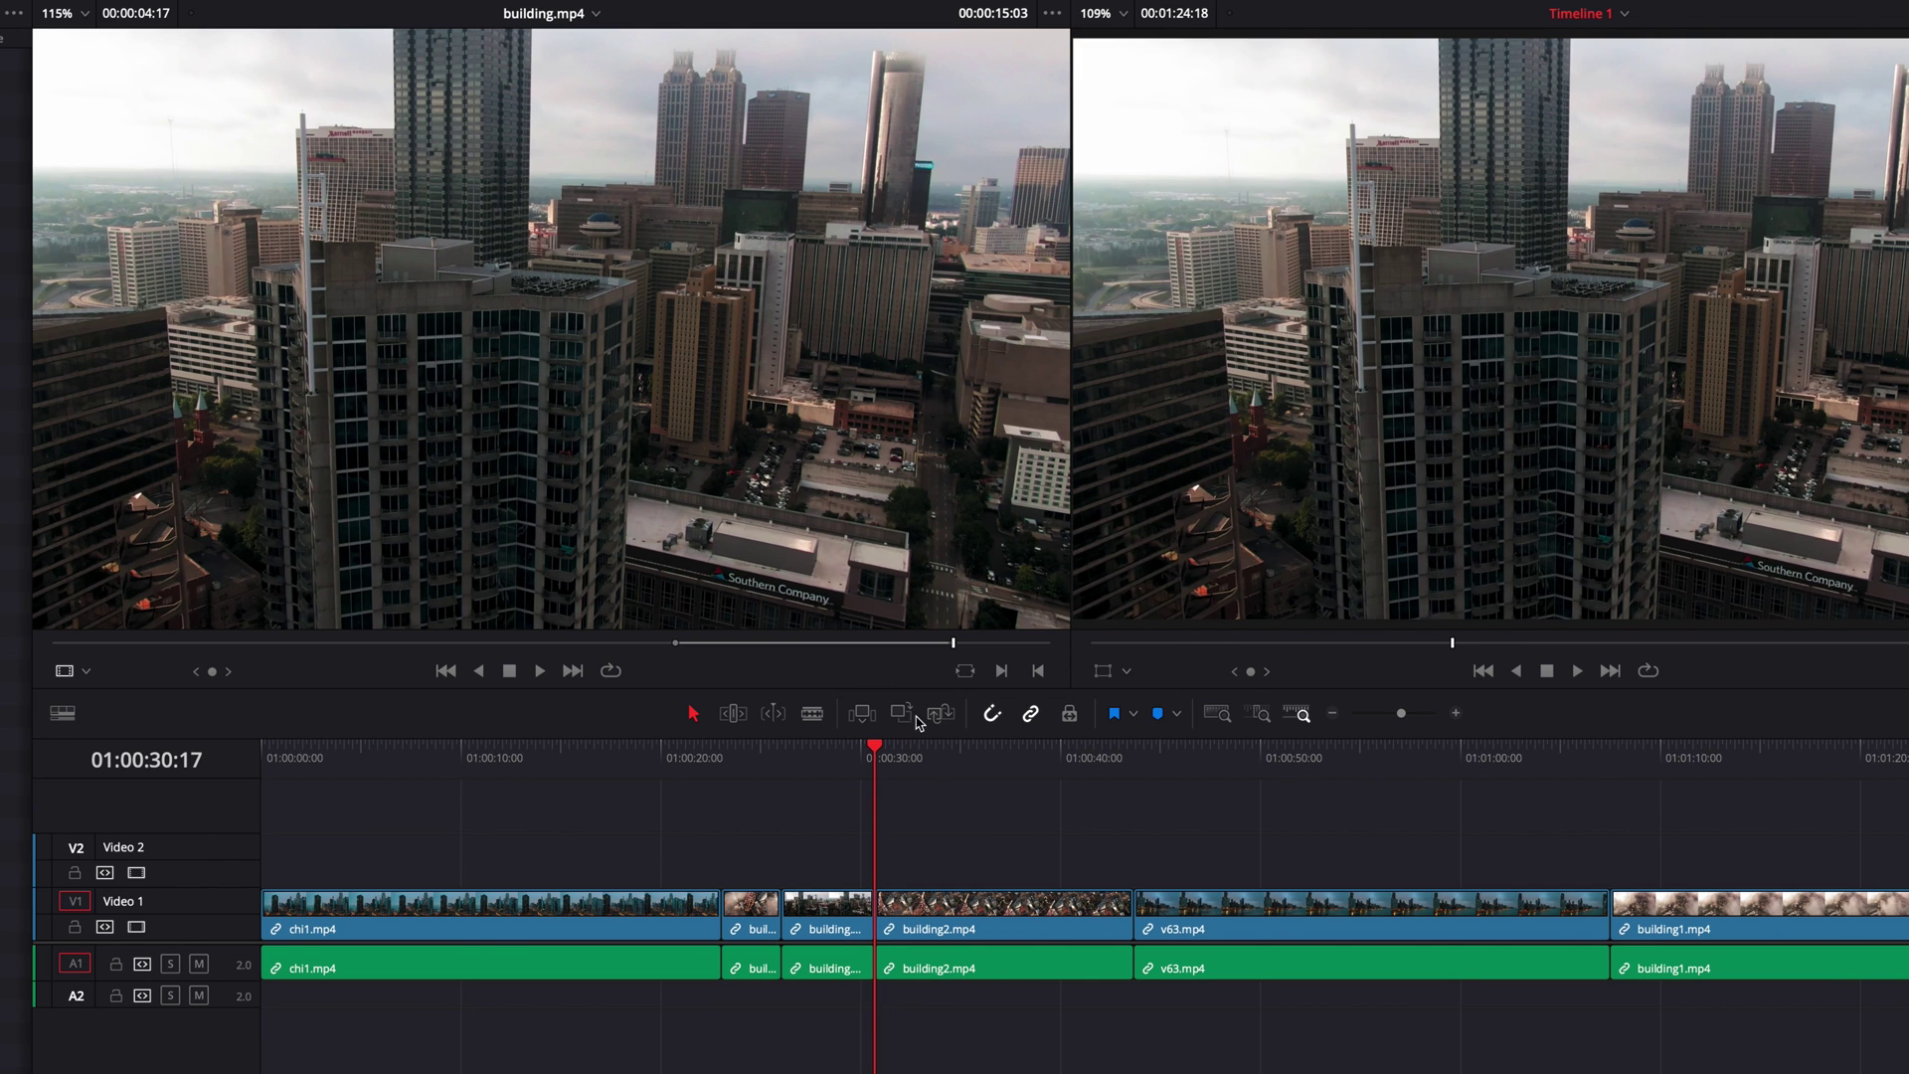
left_click(900, 672)
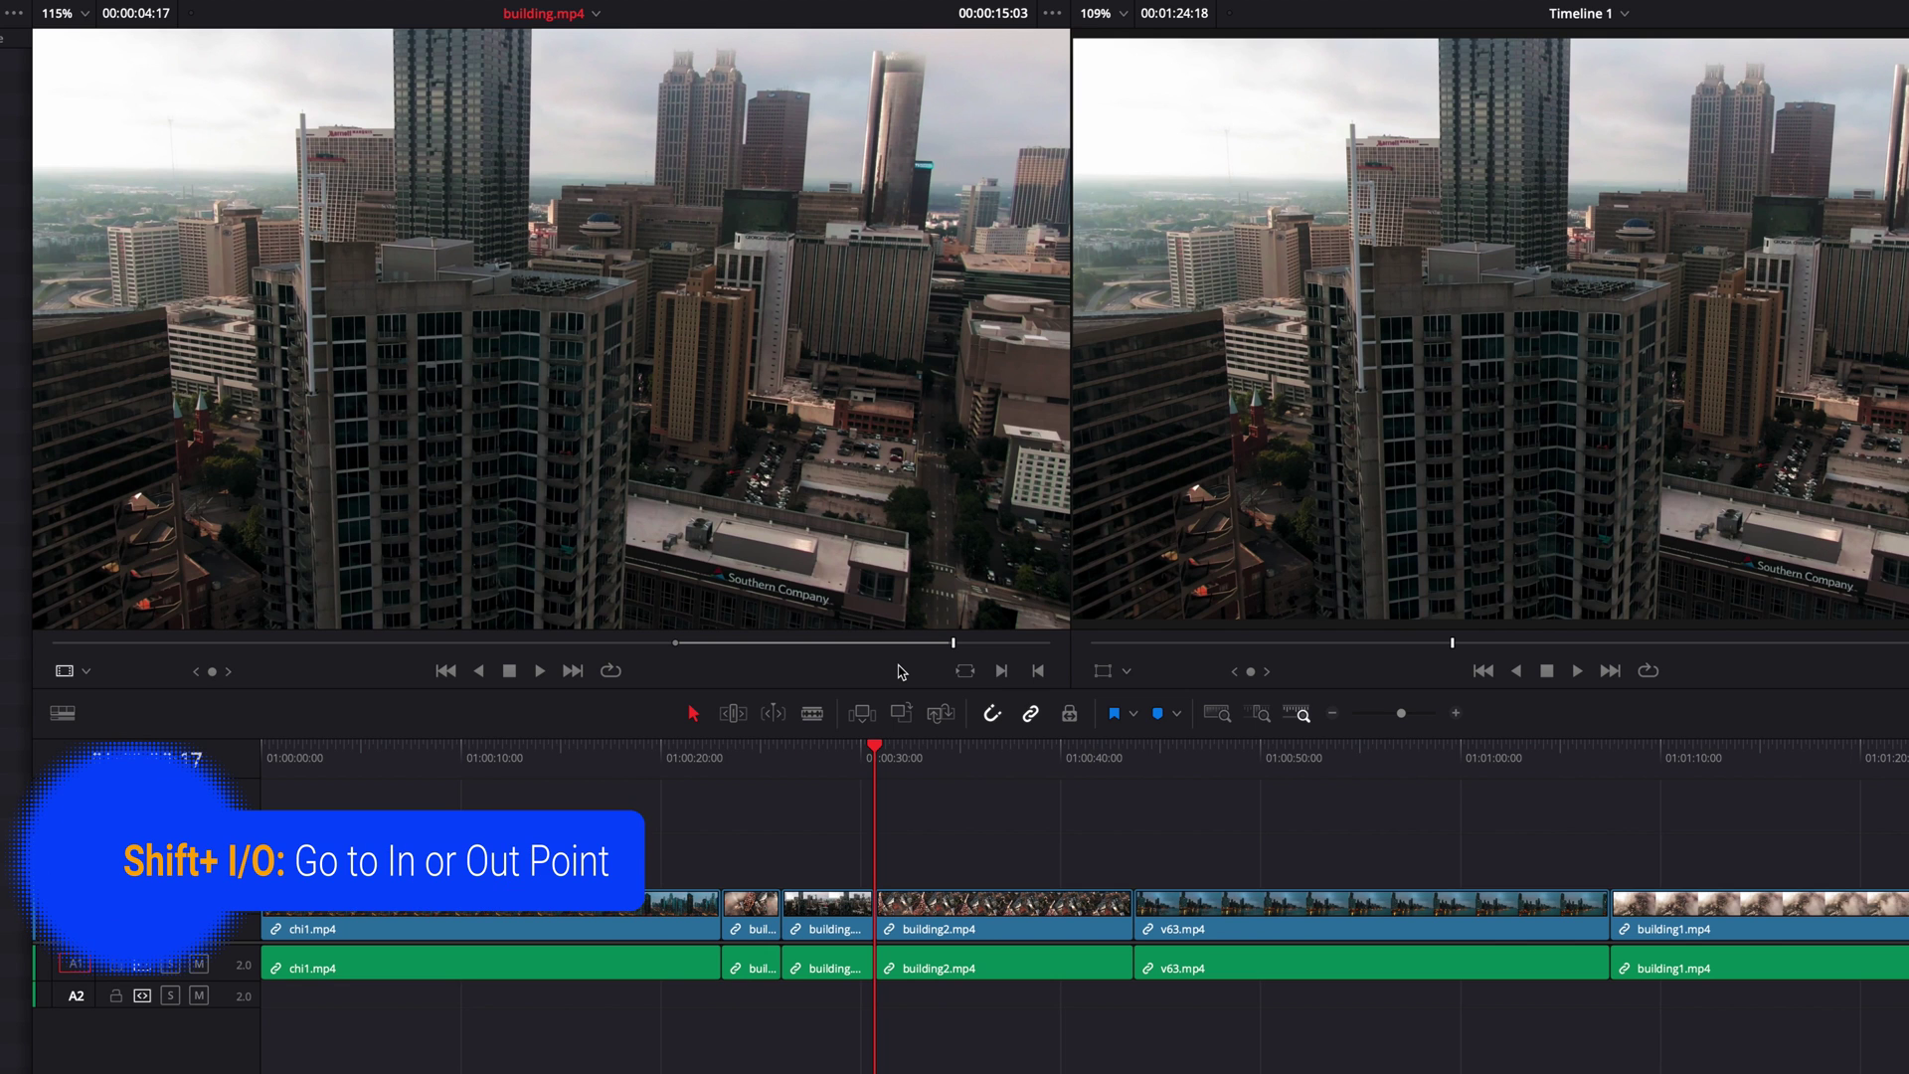
key("shift+i")
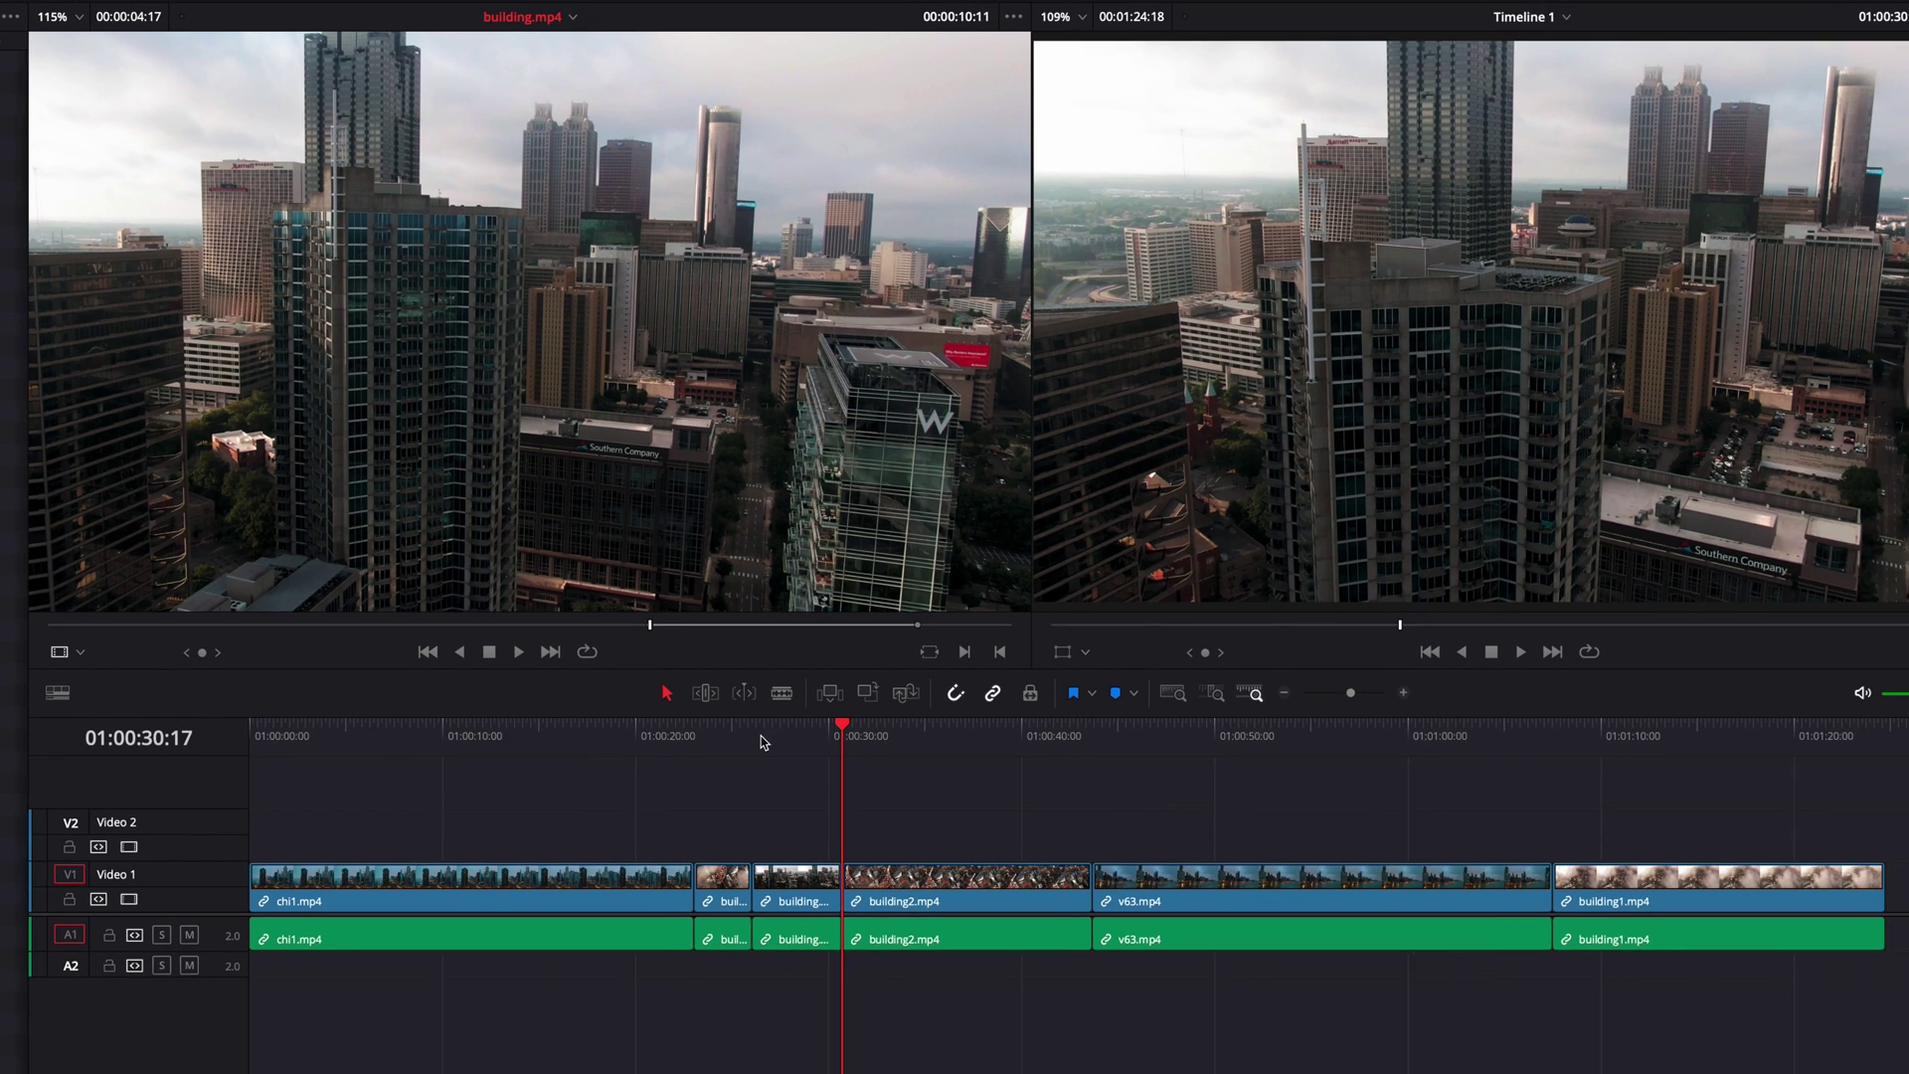
left_click(761, 735)
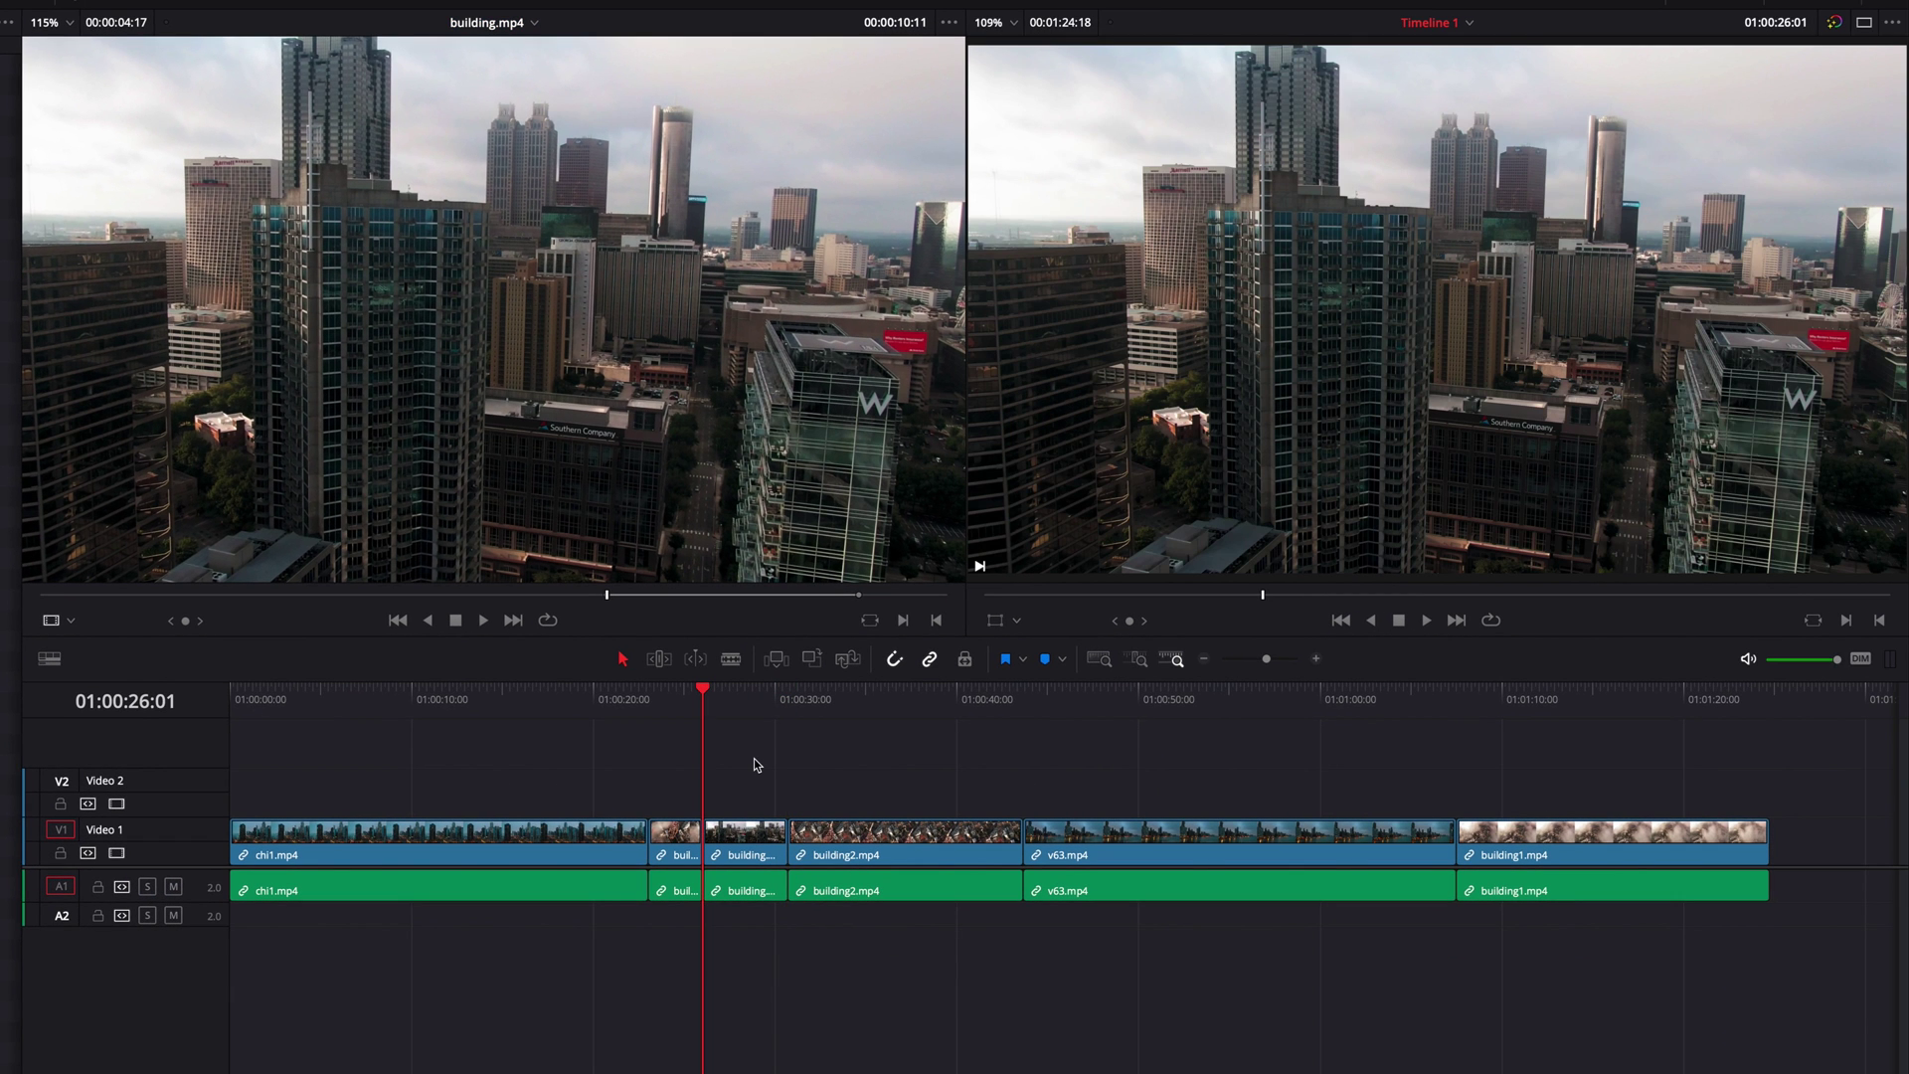
Step: Try placing the marked source range on Video 2 and audio track A2 from a timeline in point at 01:00:26:01, and undo the edit
key("i")
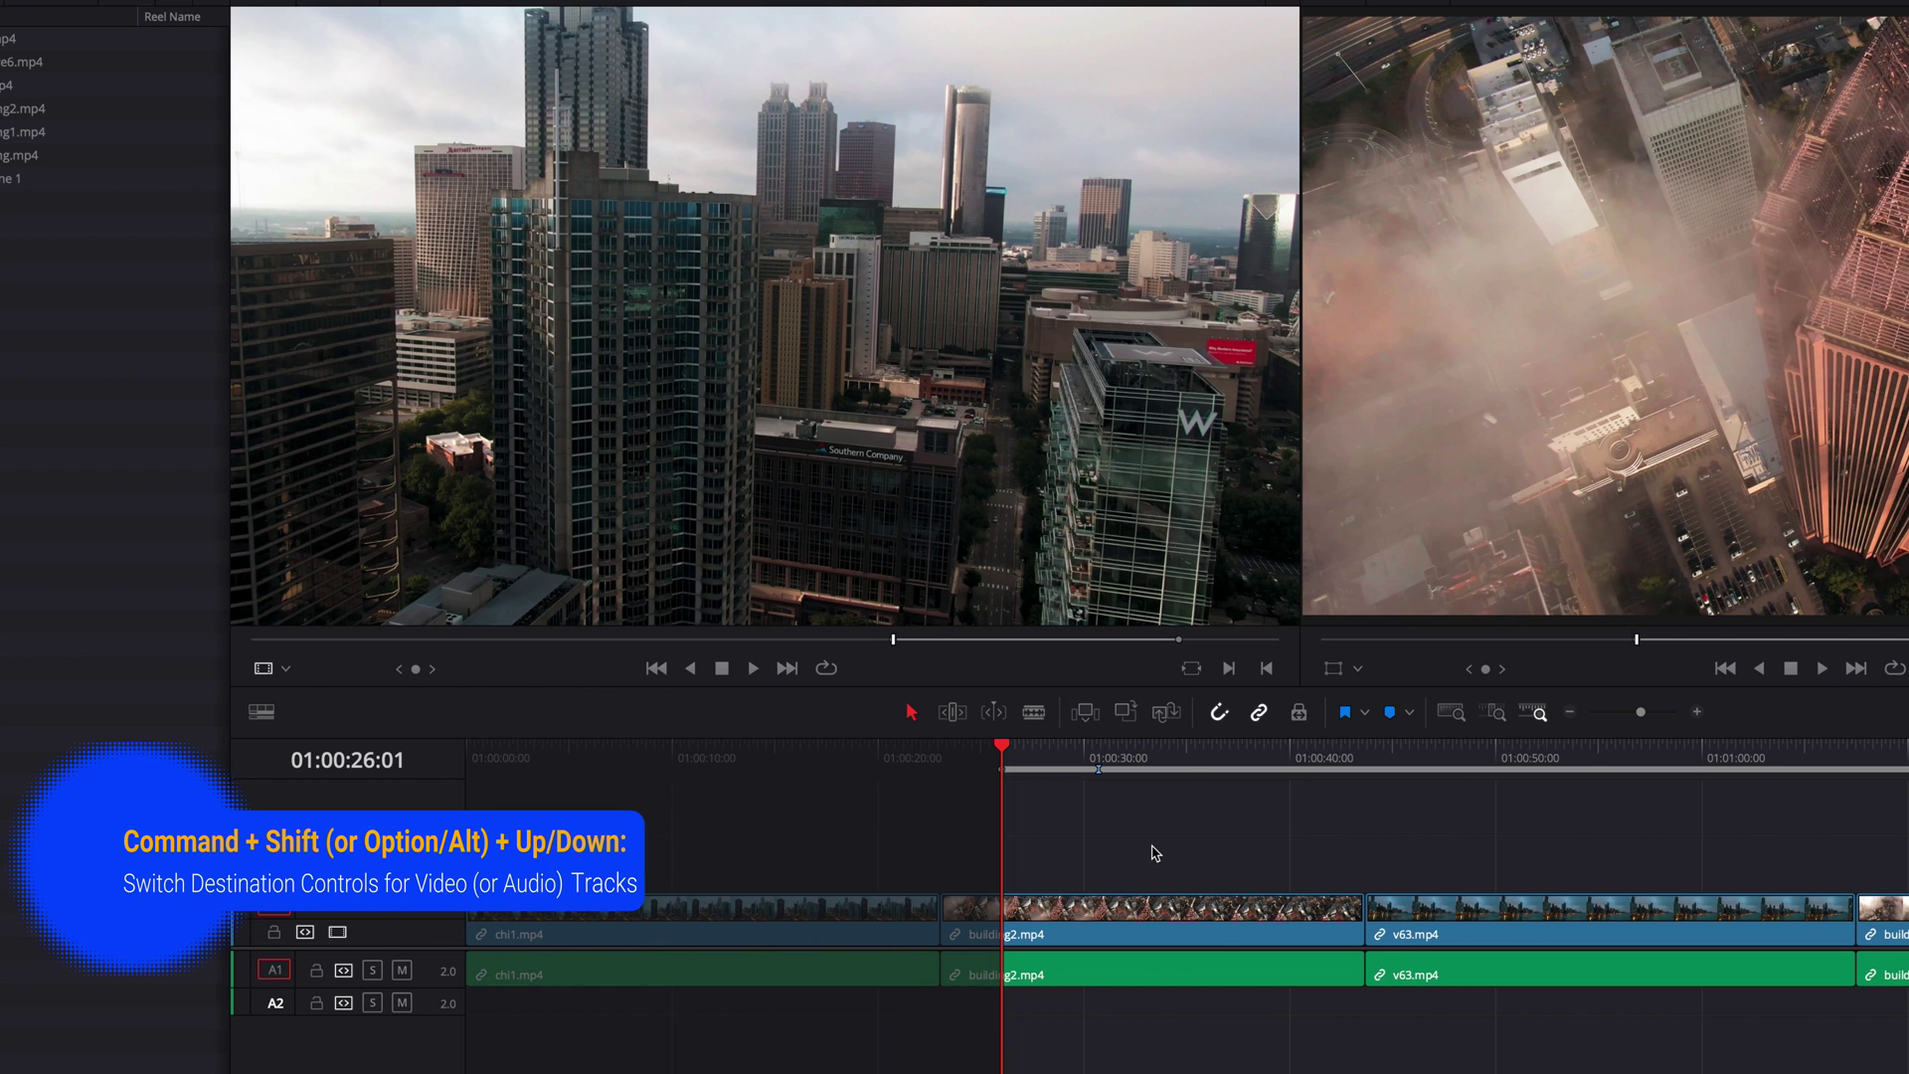
key("super+shift+Up")
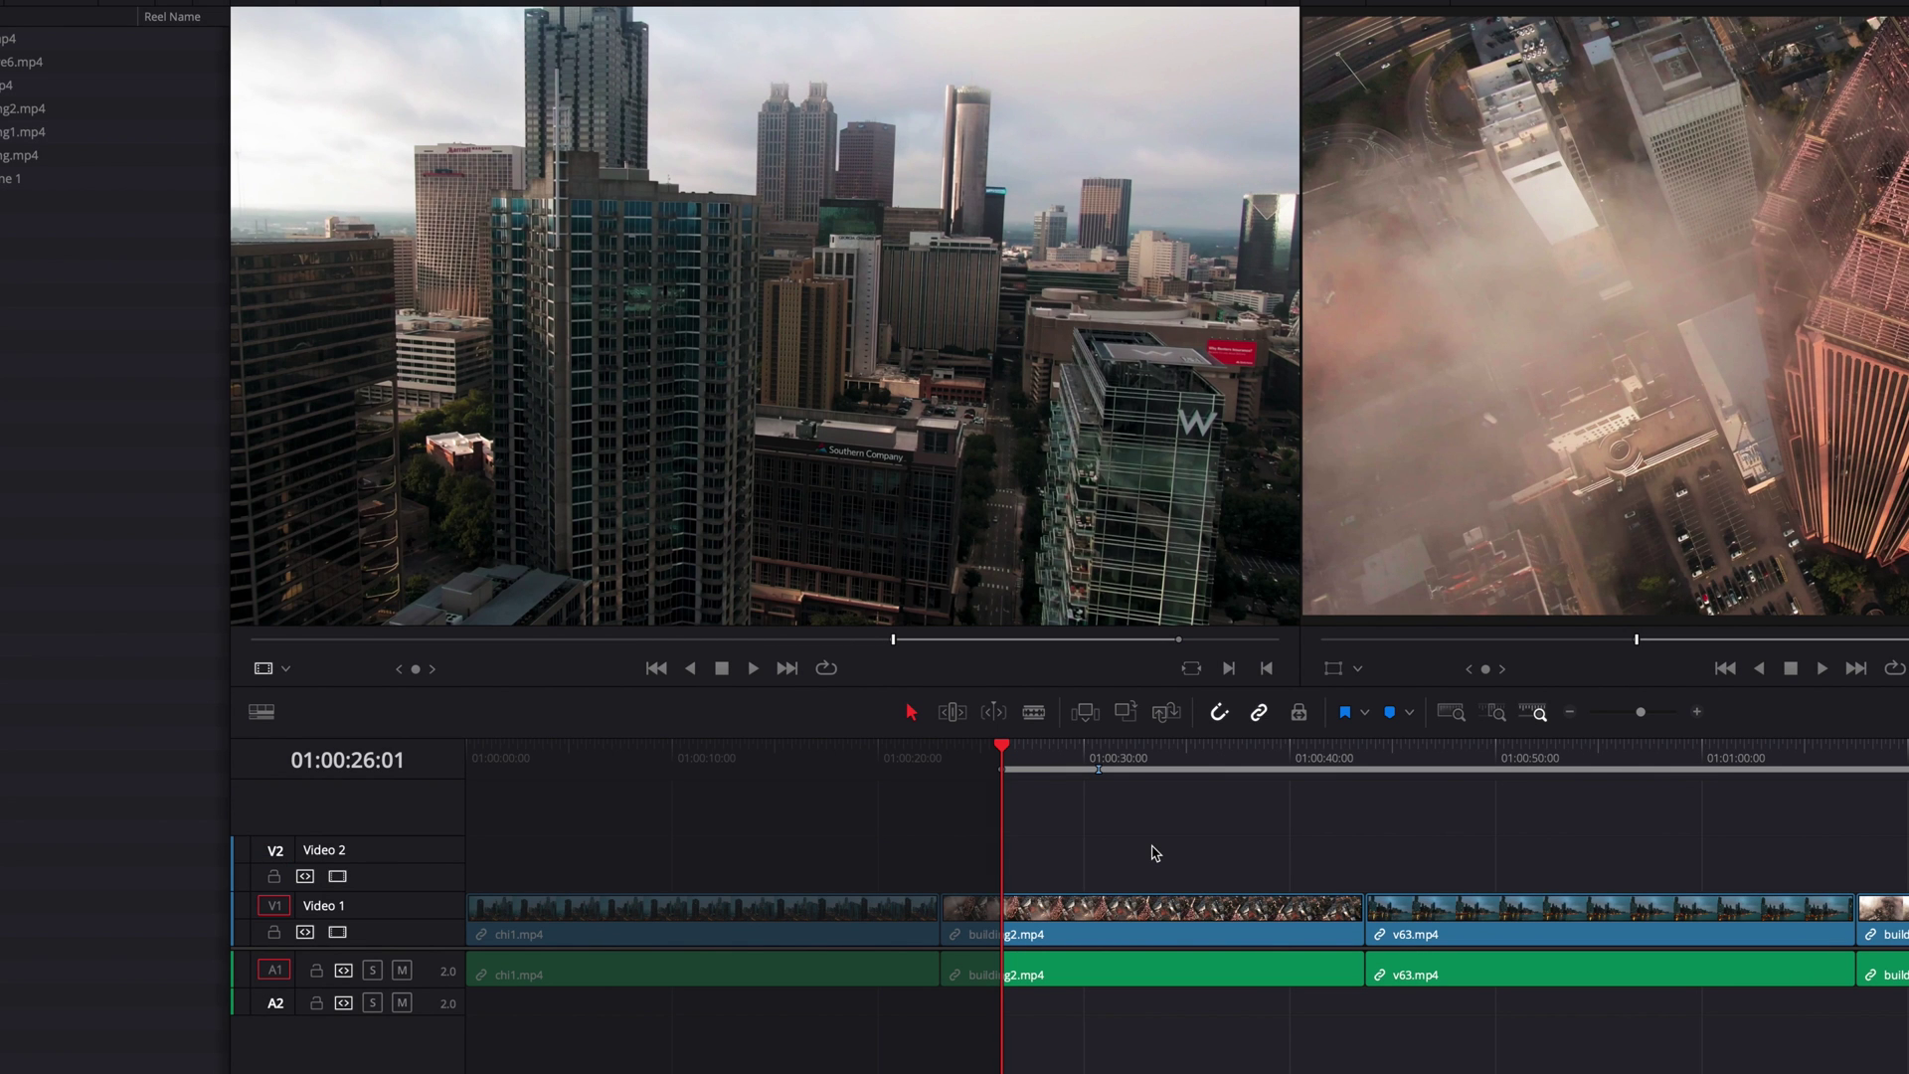
key("super+shift+Up")
key("F12")
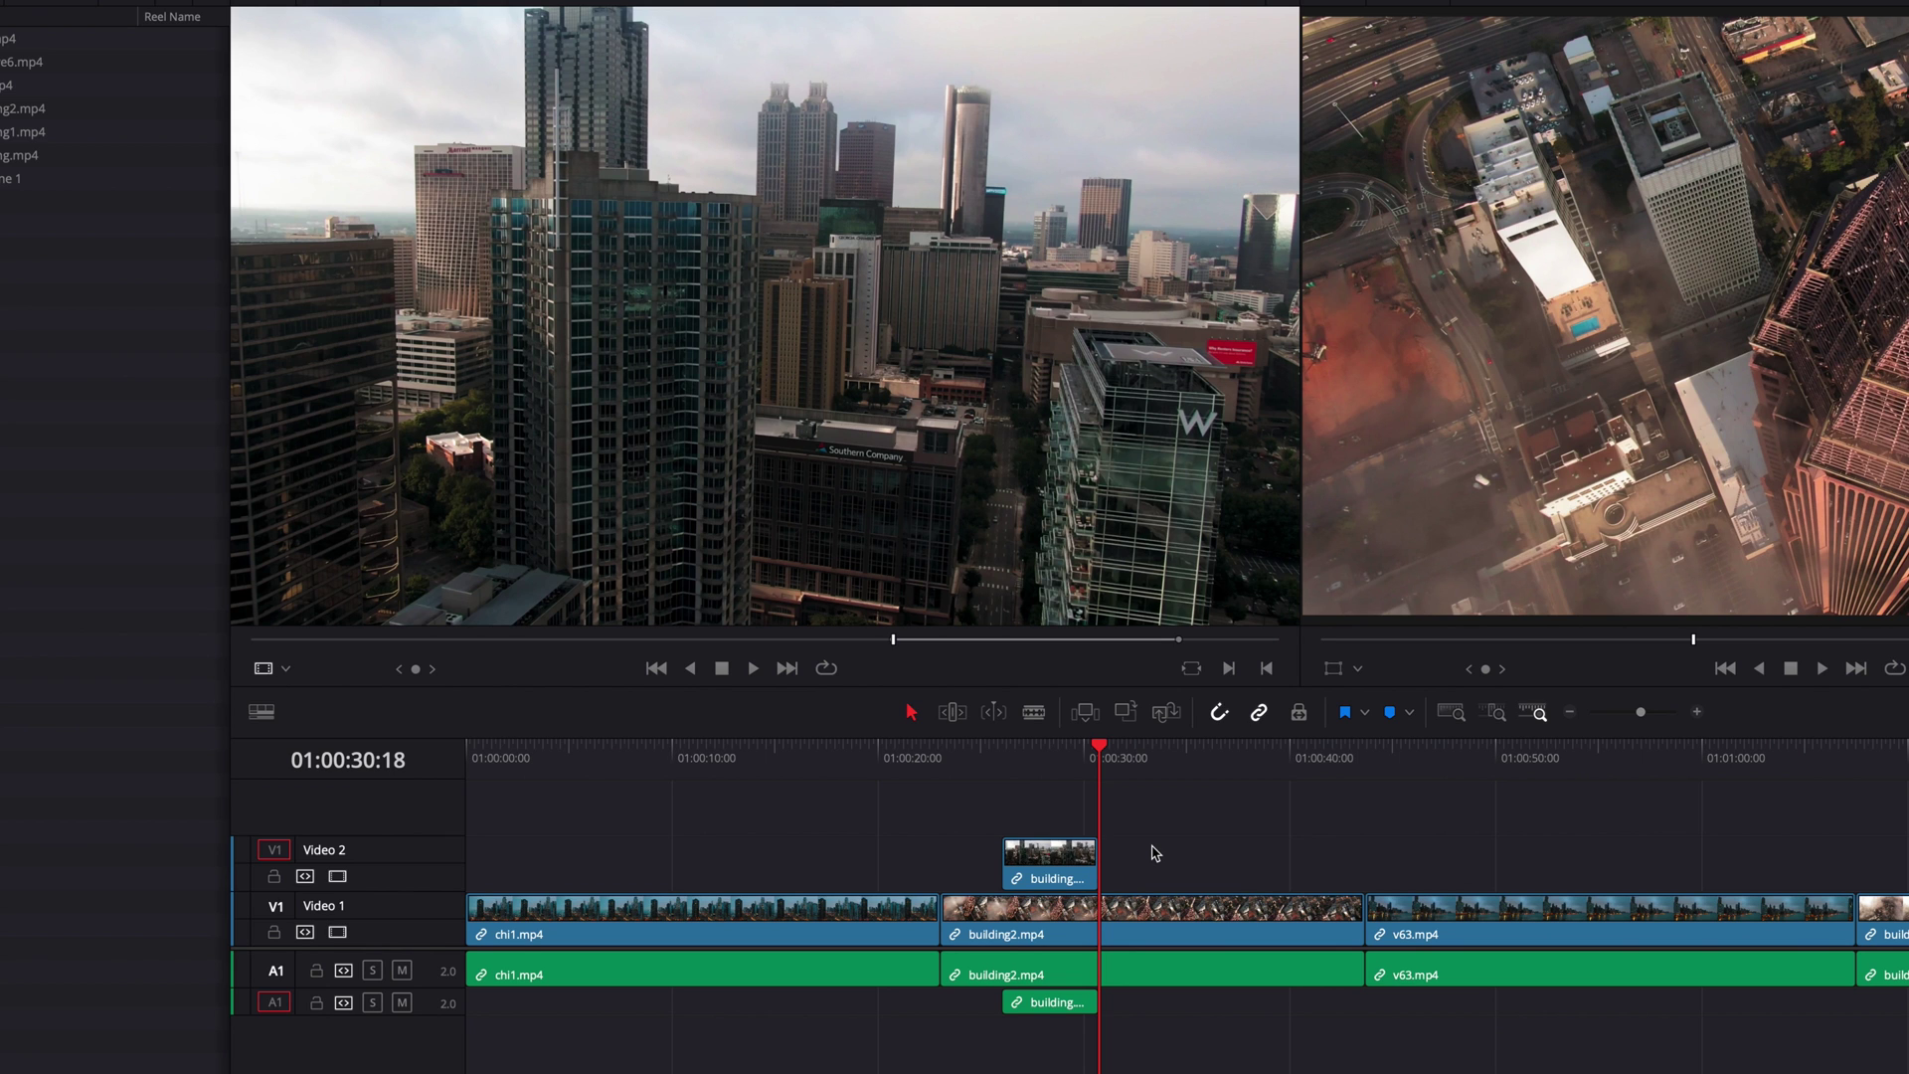
key("ctrl+z")
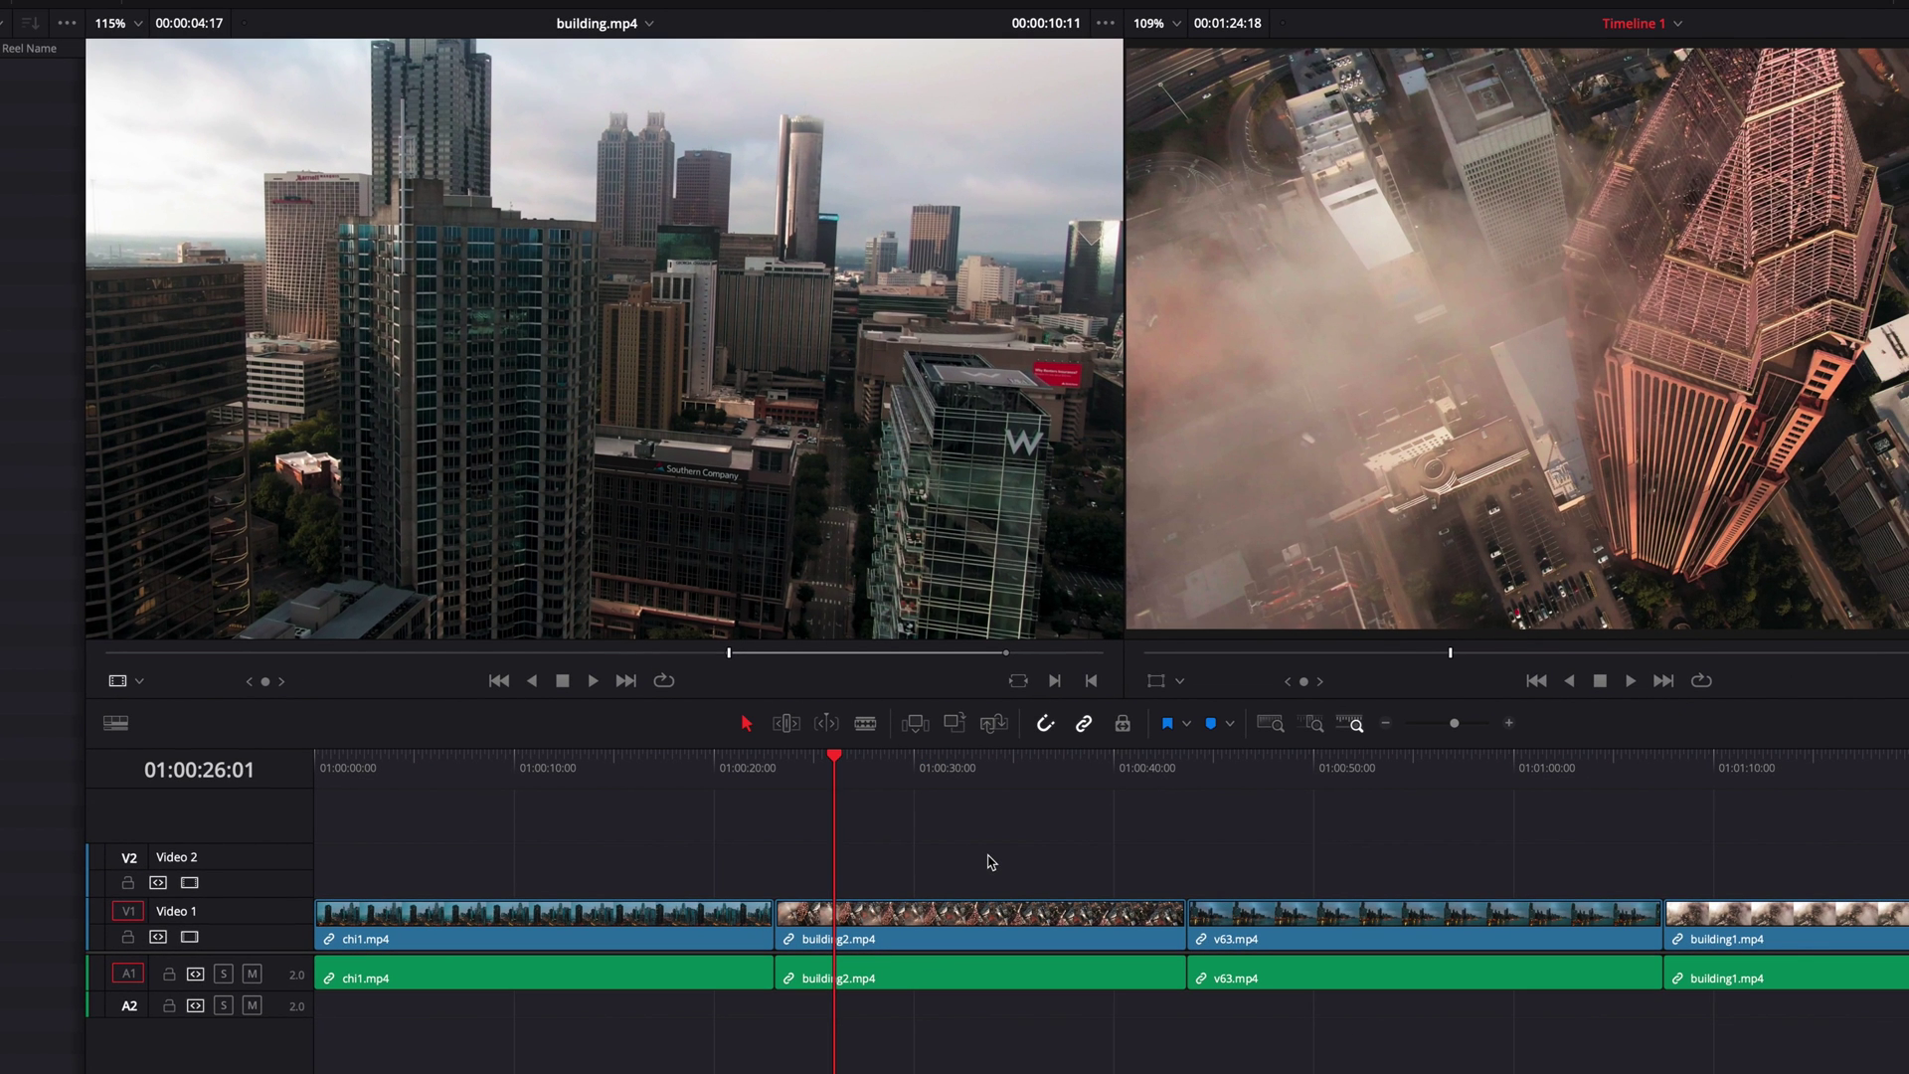
Step: Overwrite the marked source range onto Video 1 ending at a timeline out point at 01:00:26:01, and check its last frame
key("o")
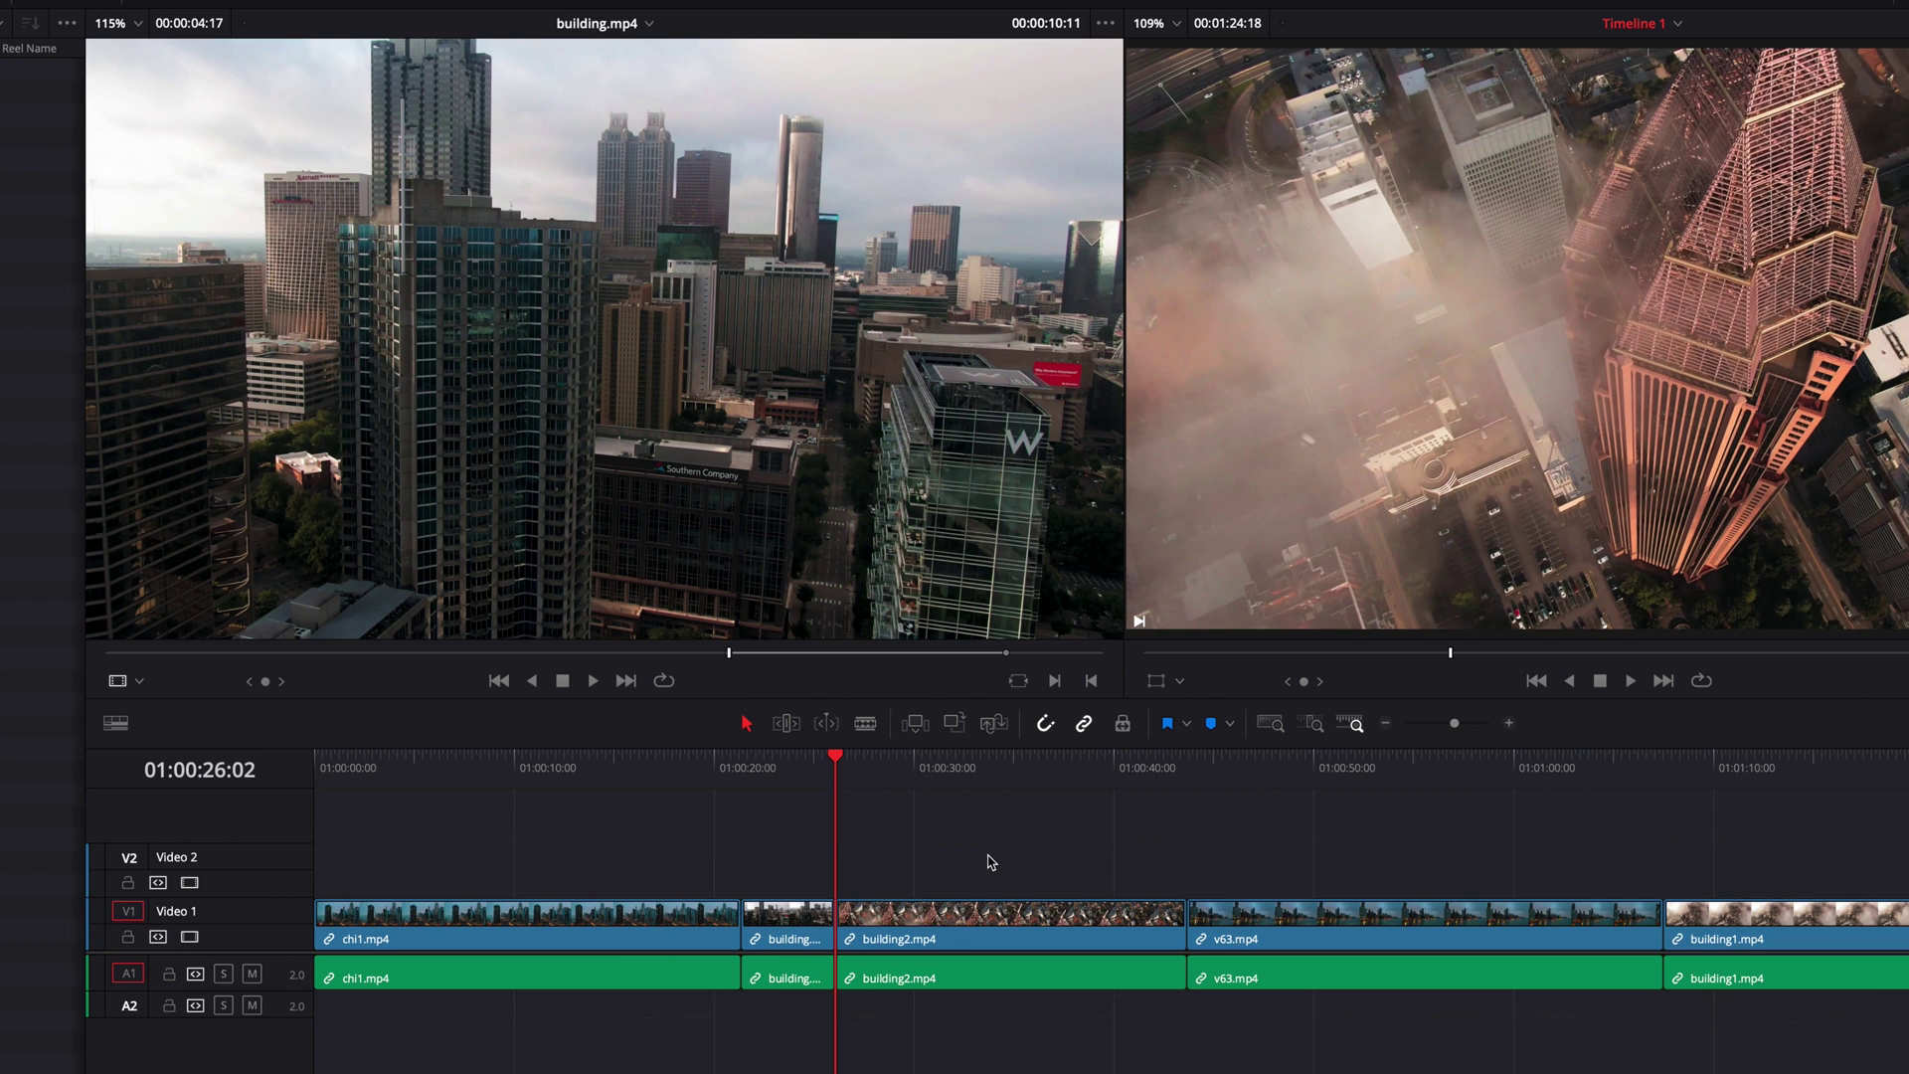
key("Left")
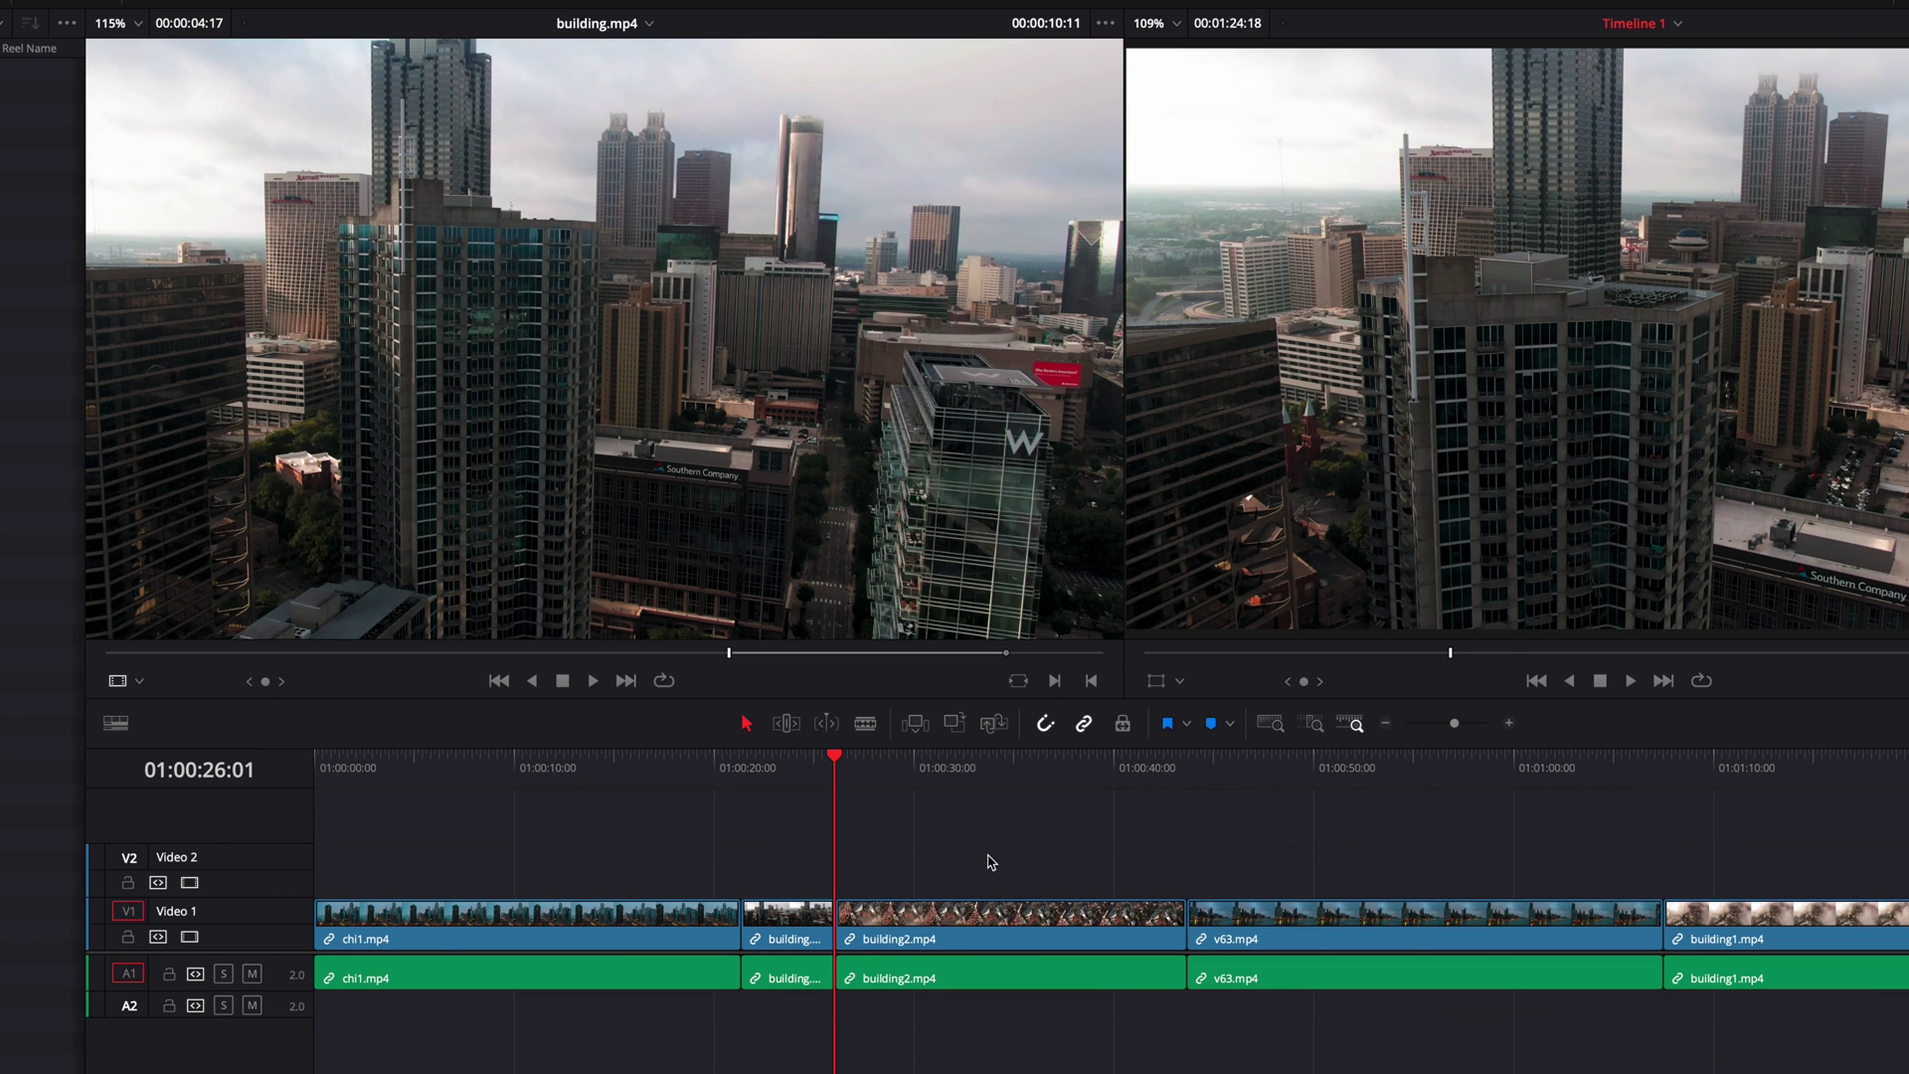
left_click(916, 678)
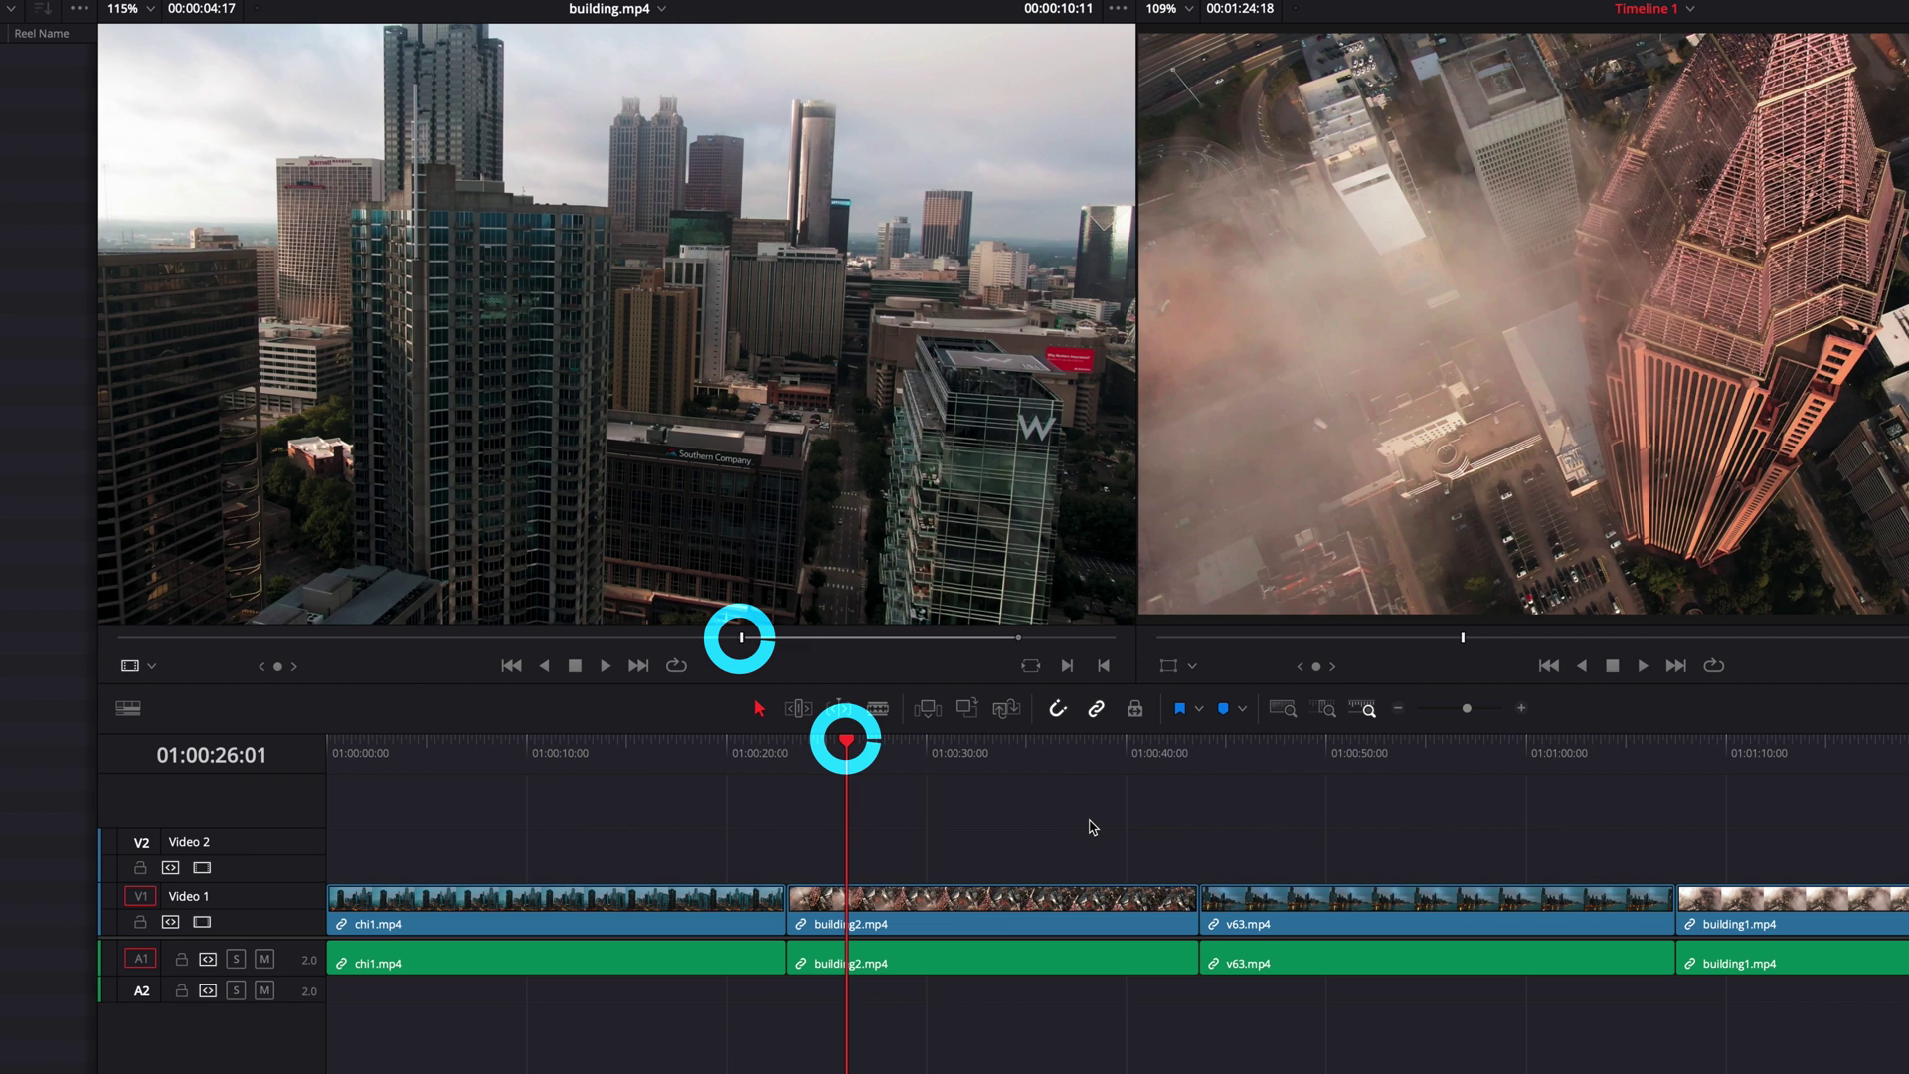
Step: Overwrite the marked source range at the playhead at 01:00:26:01 without timeline marks, check its first frame and undo the edit
key("F9")
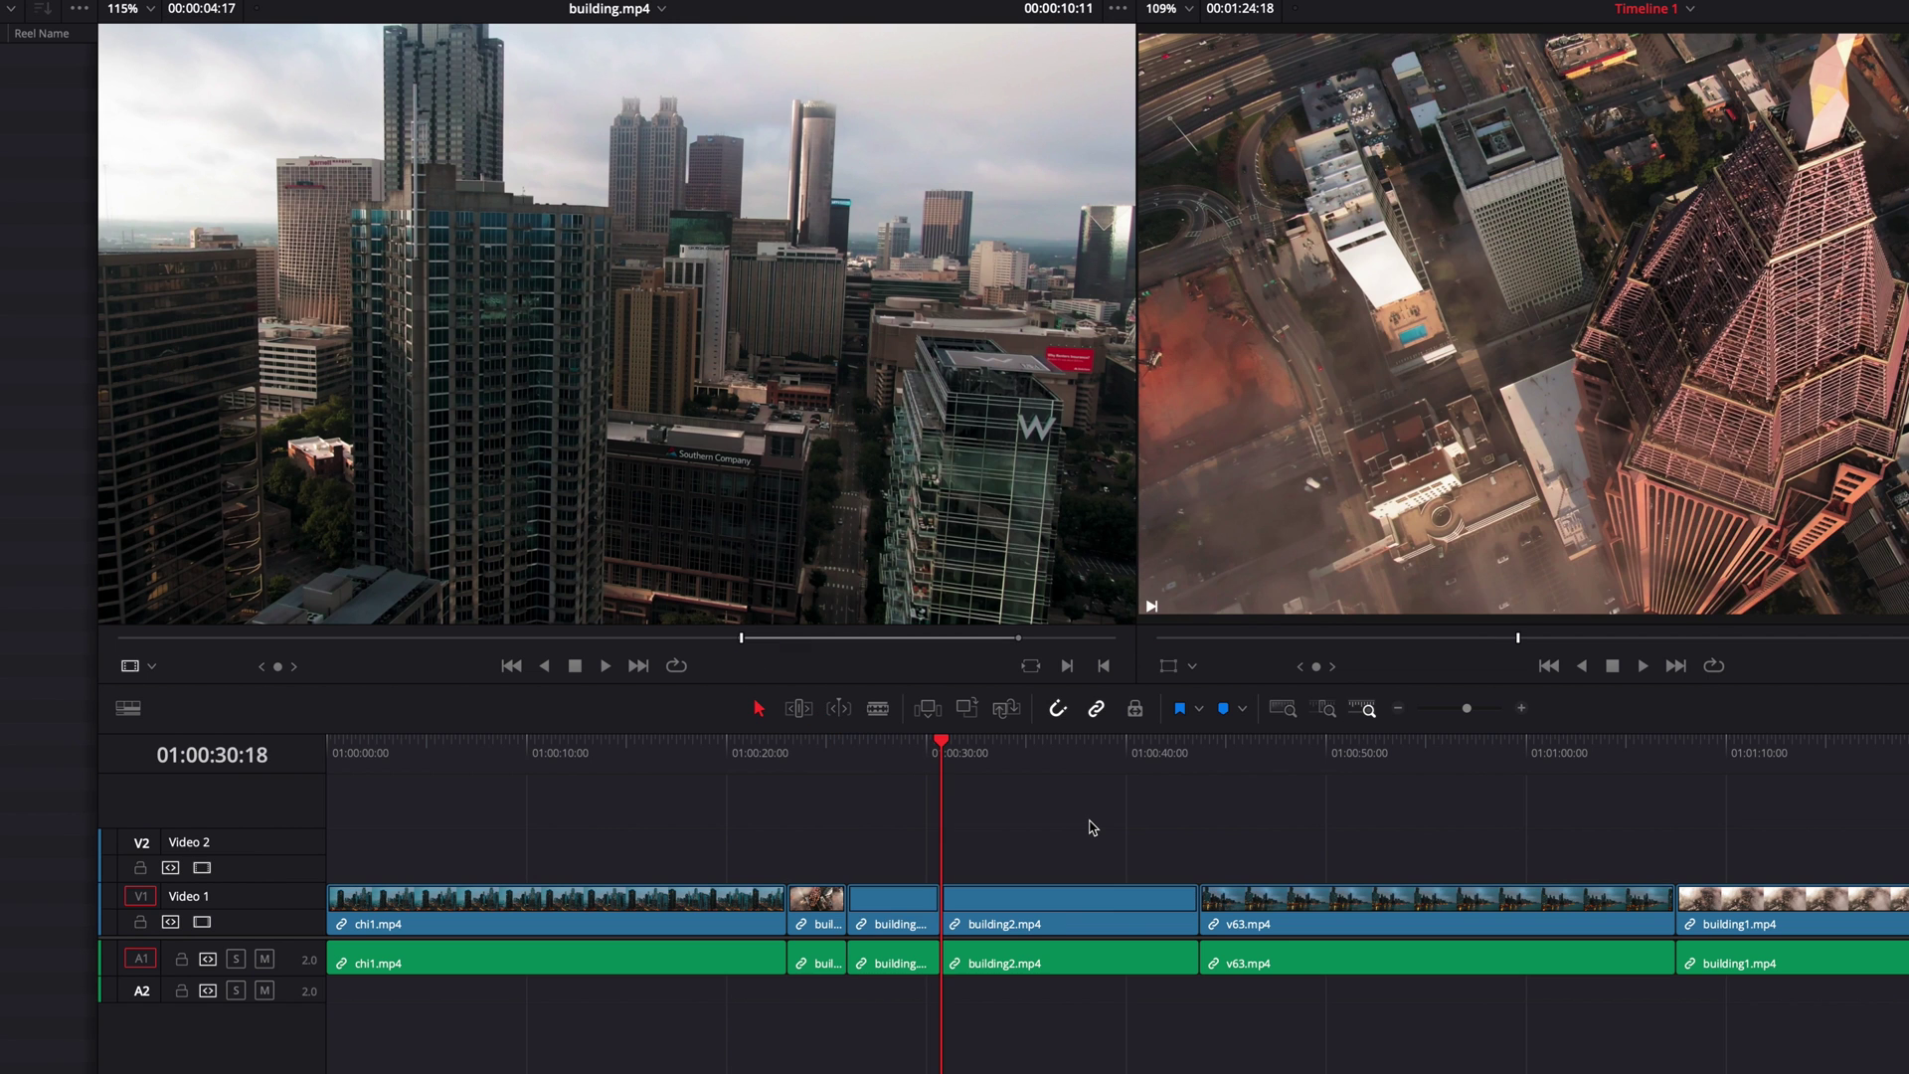
left_click(848, 752)
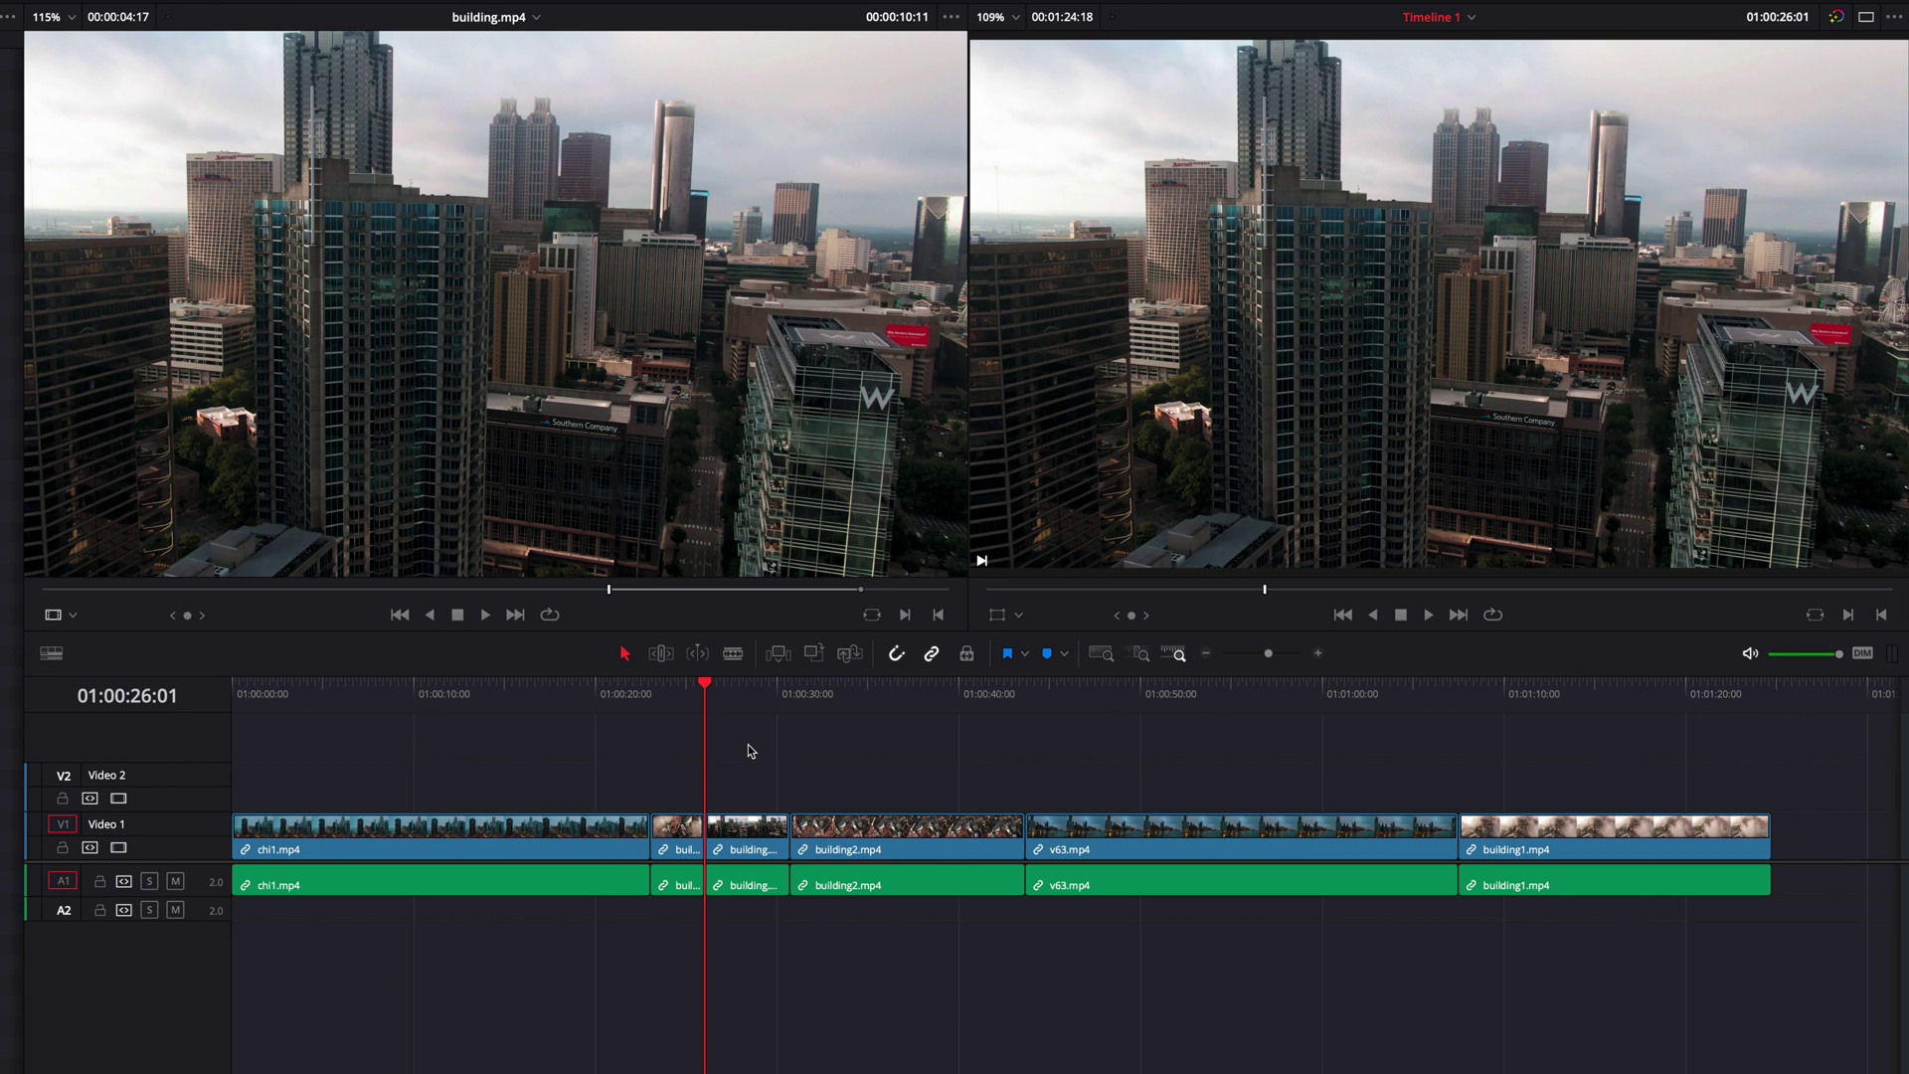
key("ctrl+z")
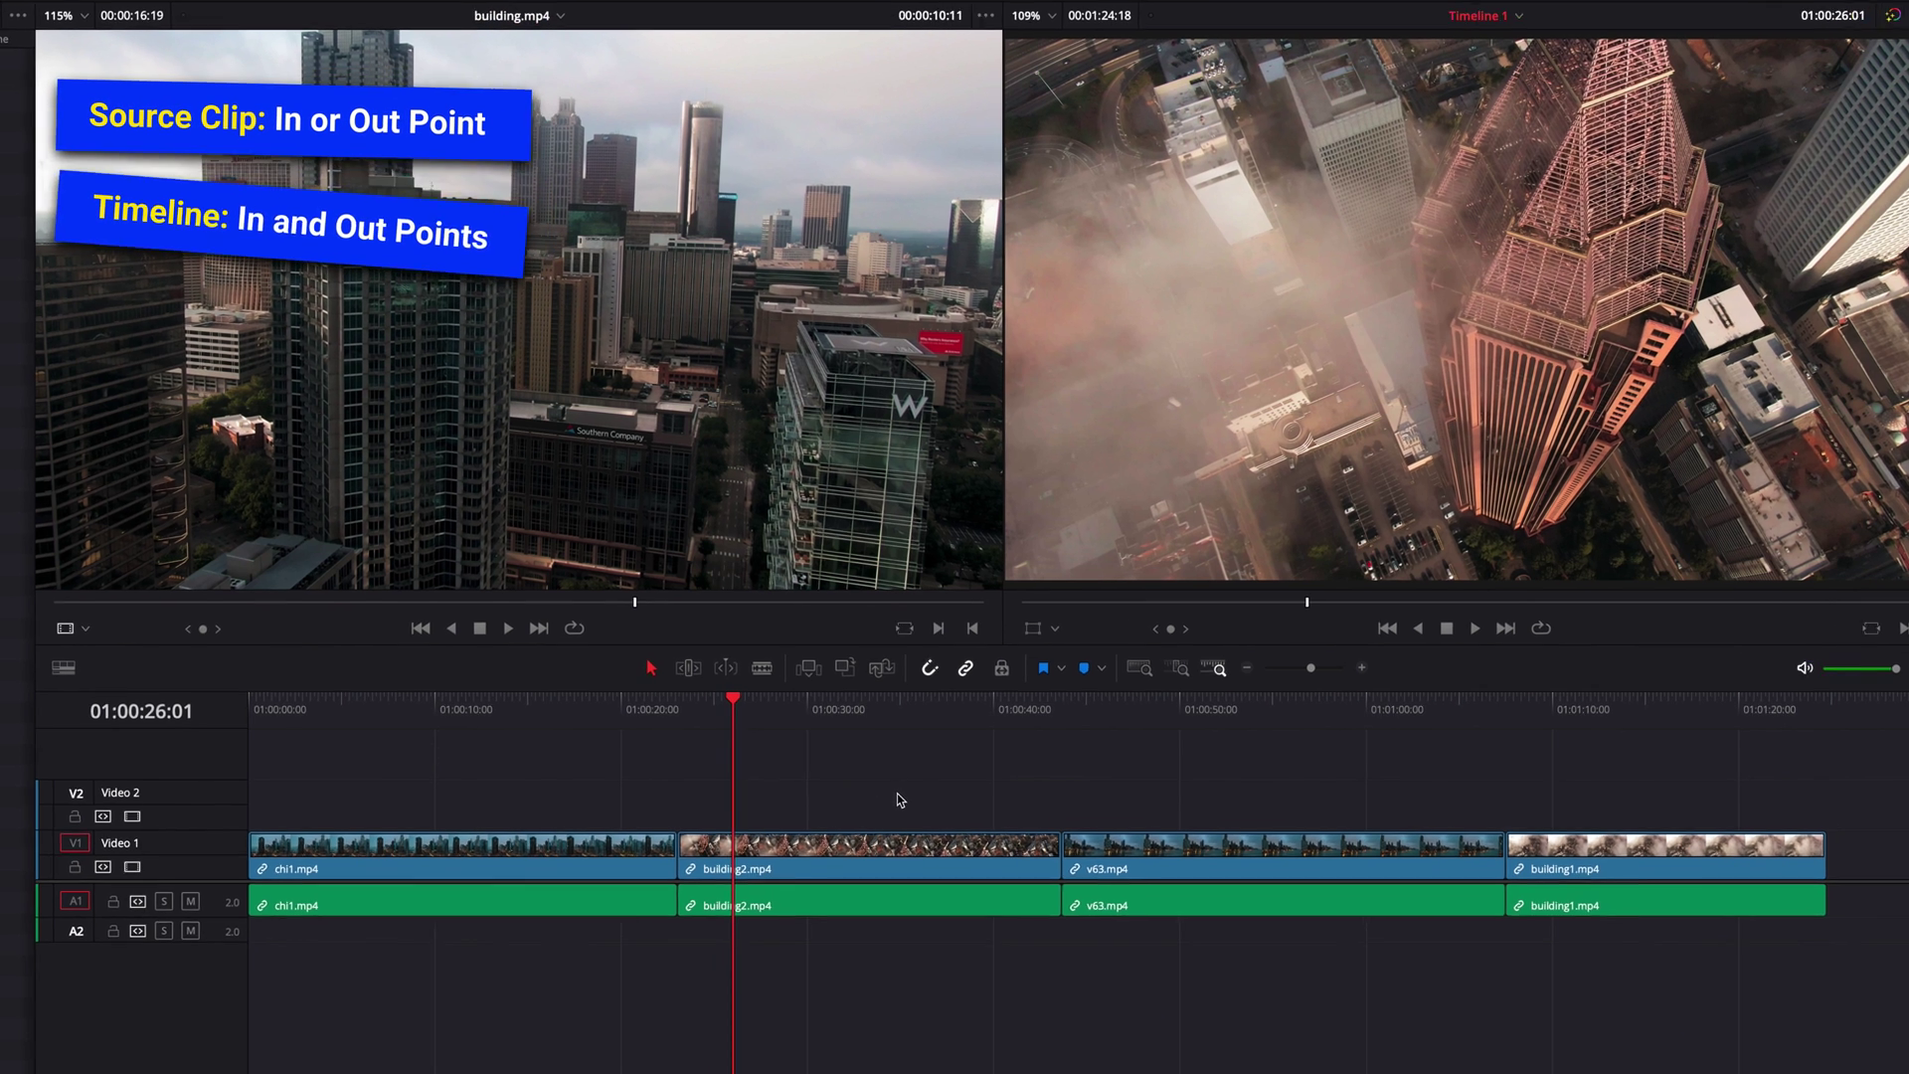
Step: Mark the timeline over building2.mp4 with an in point at 01:00:26:01 and an out point at 01:00:31:05
key("i")
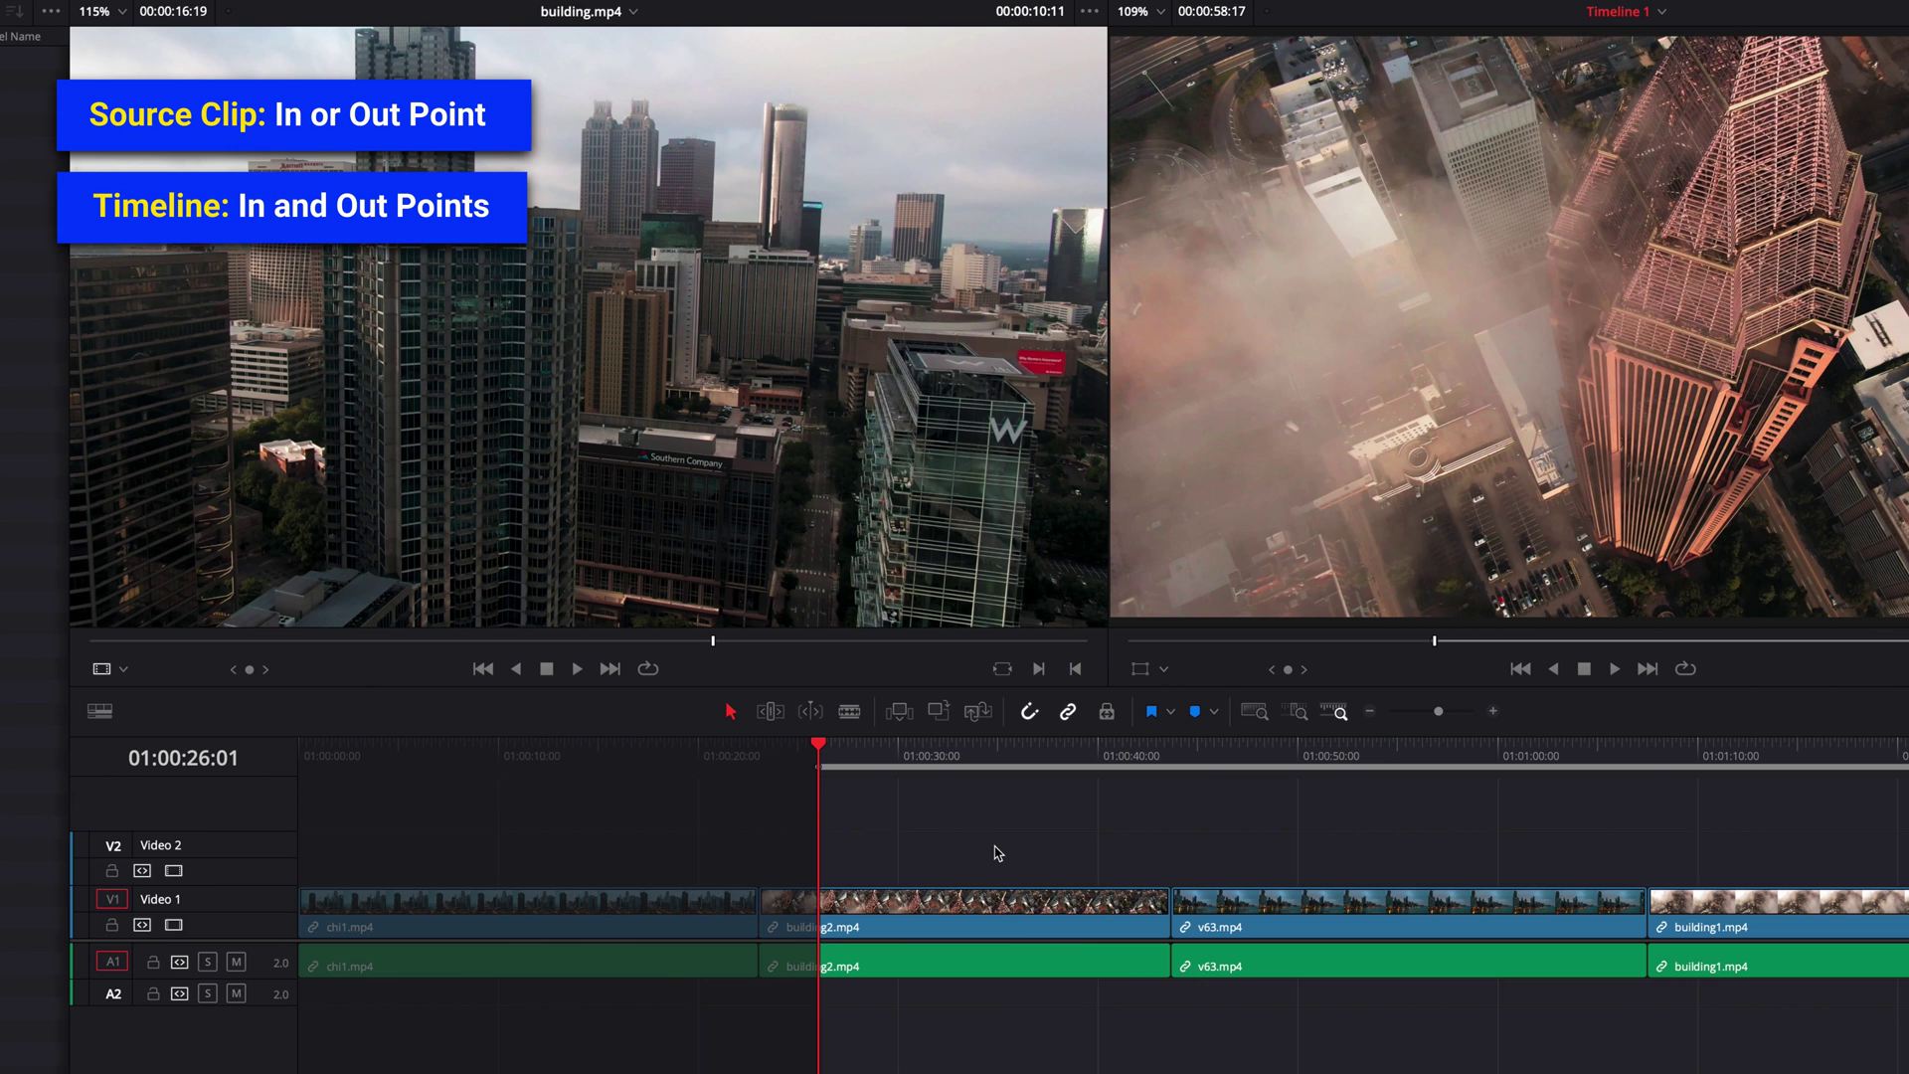
left_click(923, 755)
key("o")
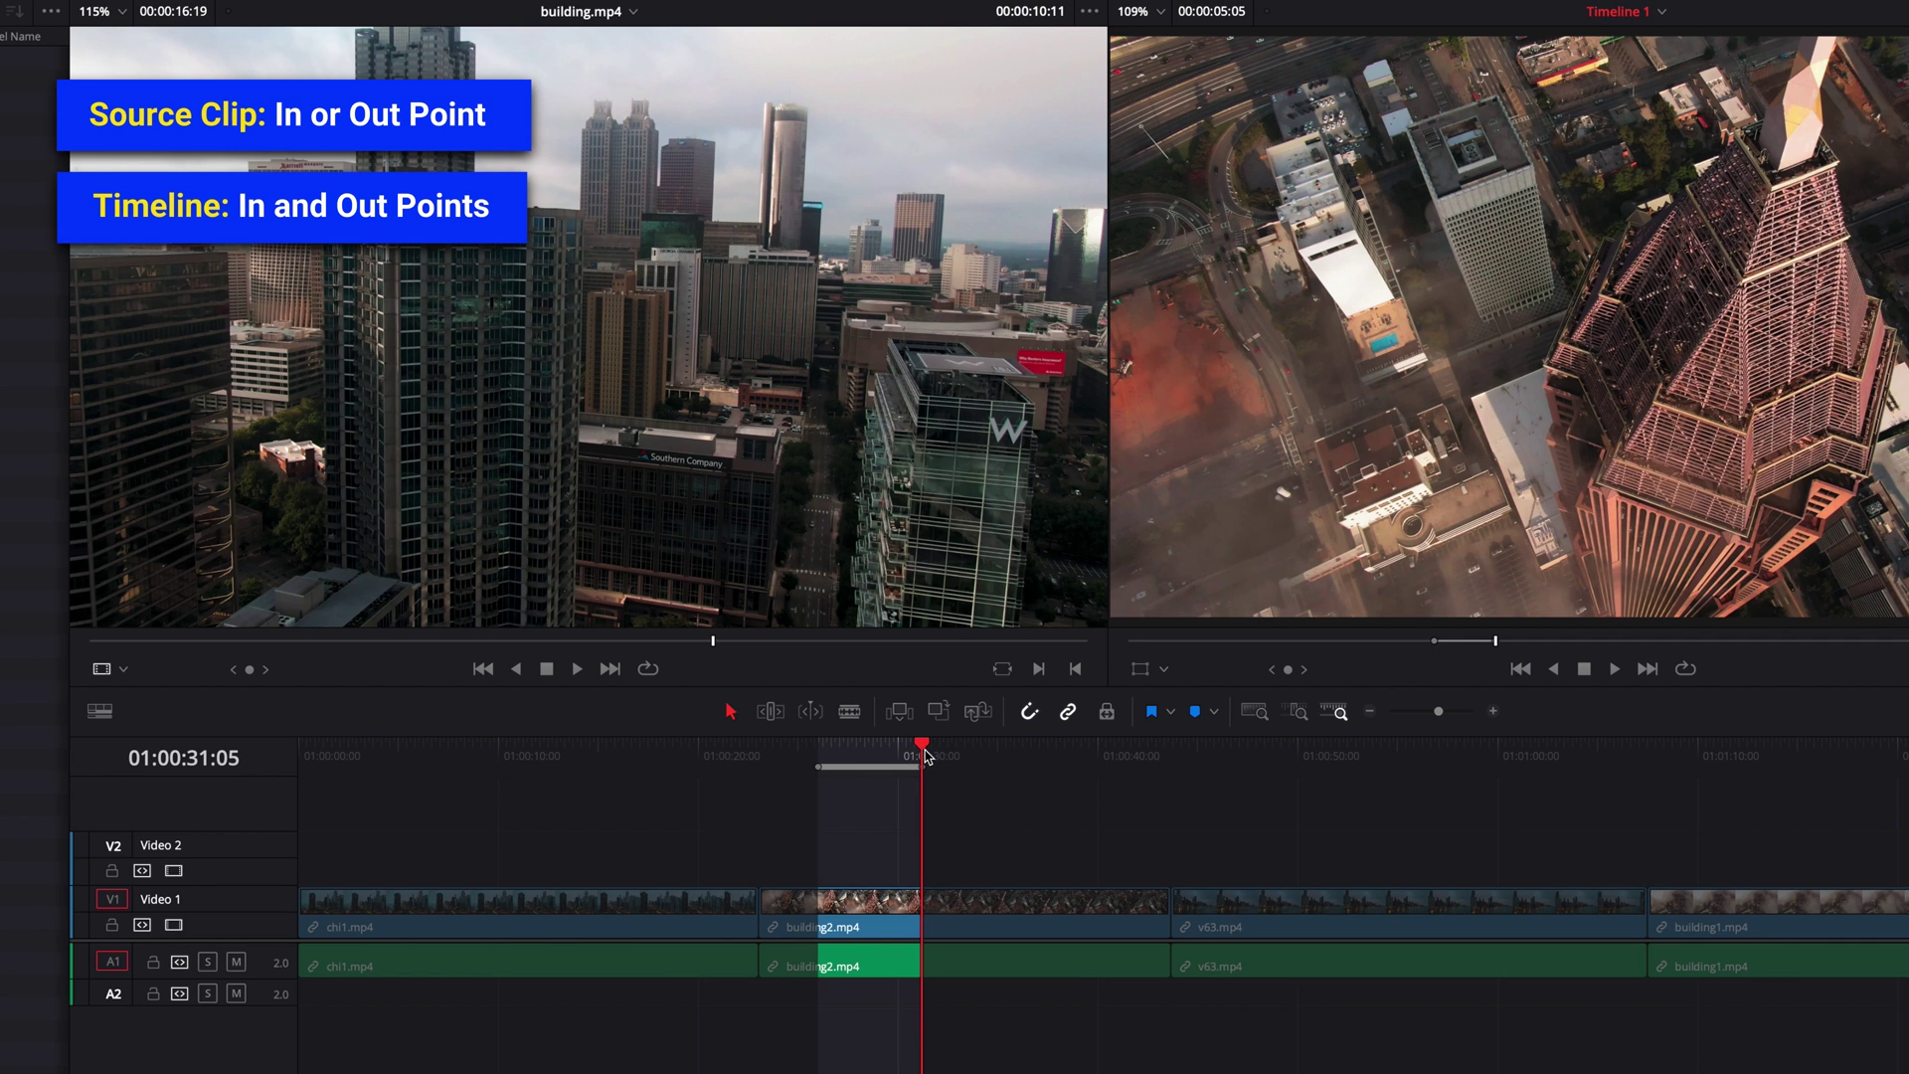
Step: Try inserting building.mp4 into the marked timeline range with a source in point at 00:00:10:11, and again with an out point there
left_click(769, 670)
key("i")
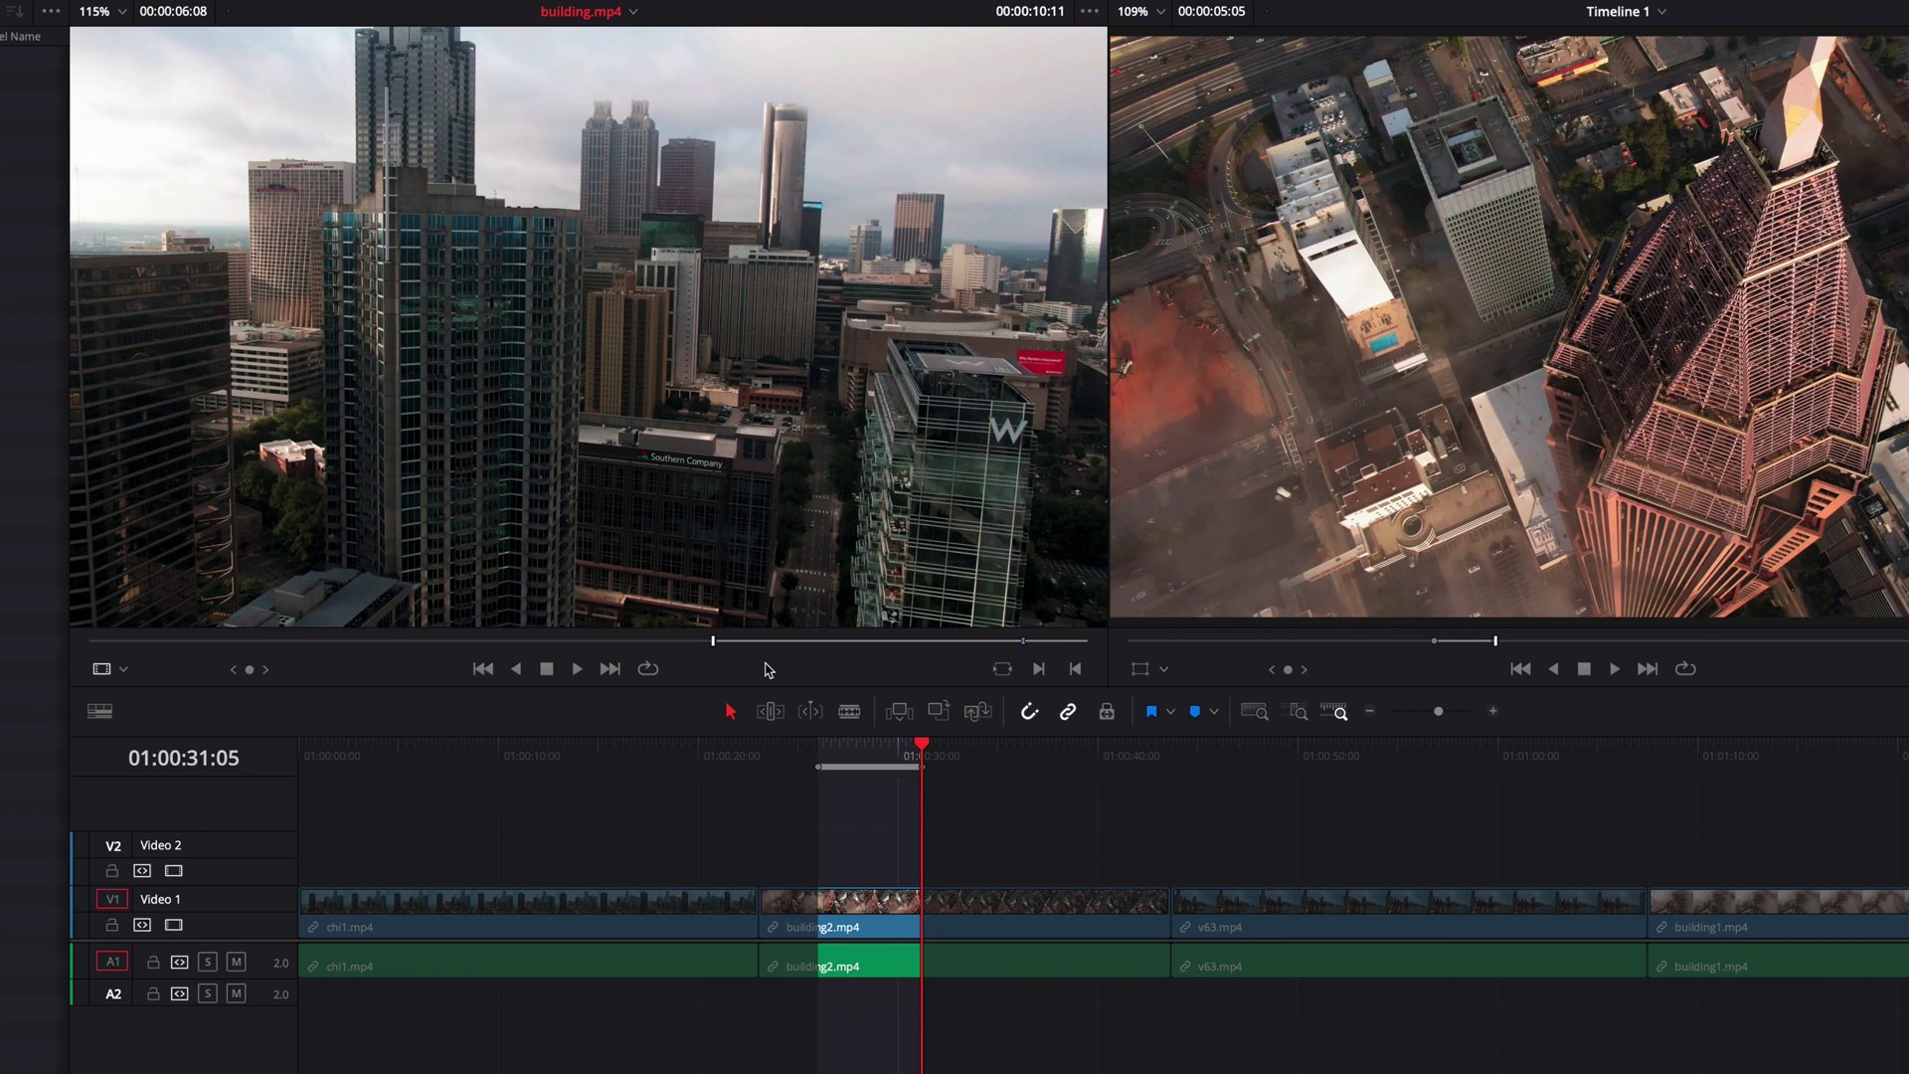
key("F9")
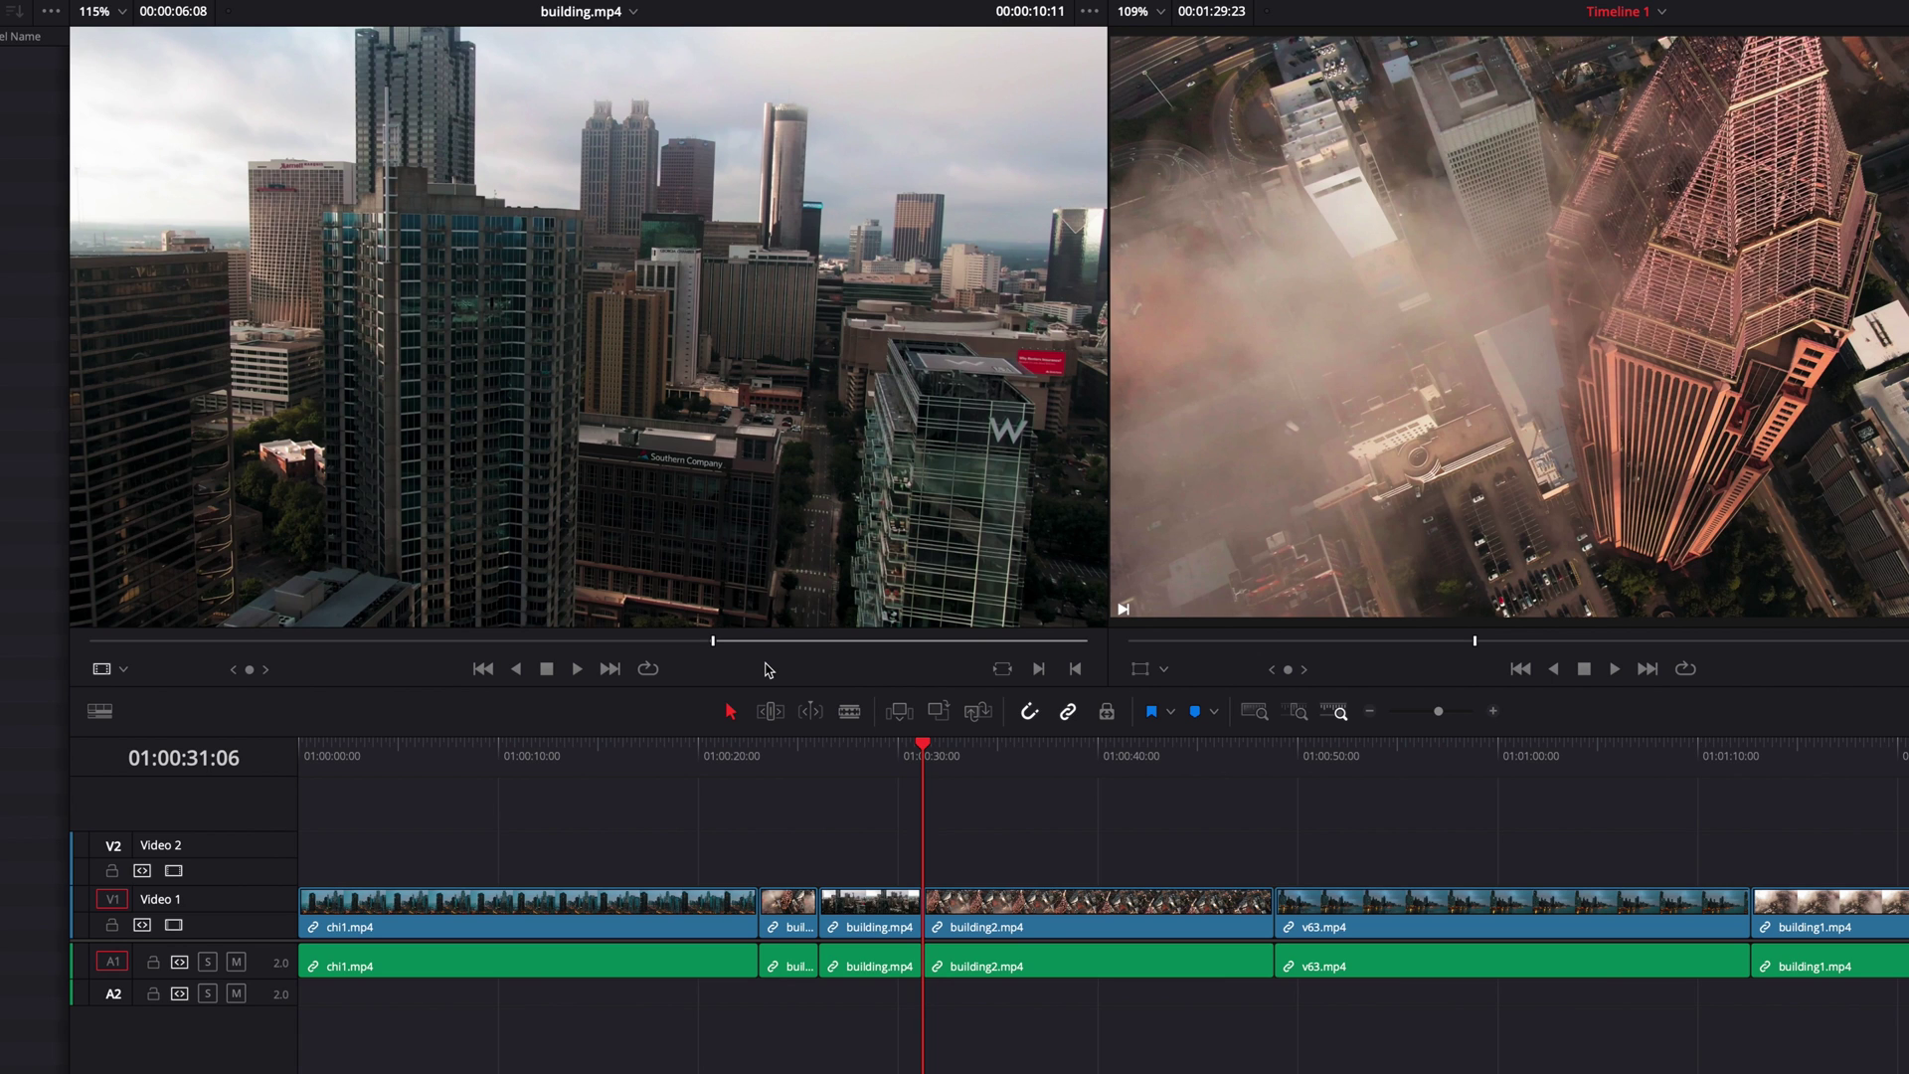
left_click(823, 756)
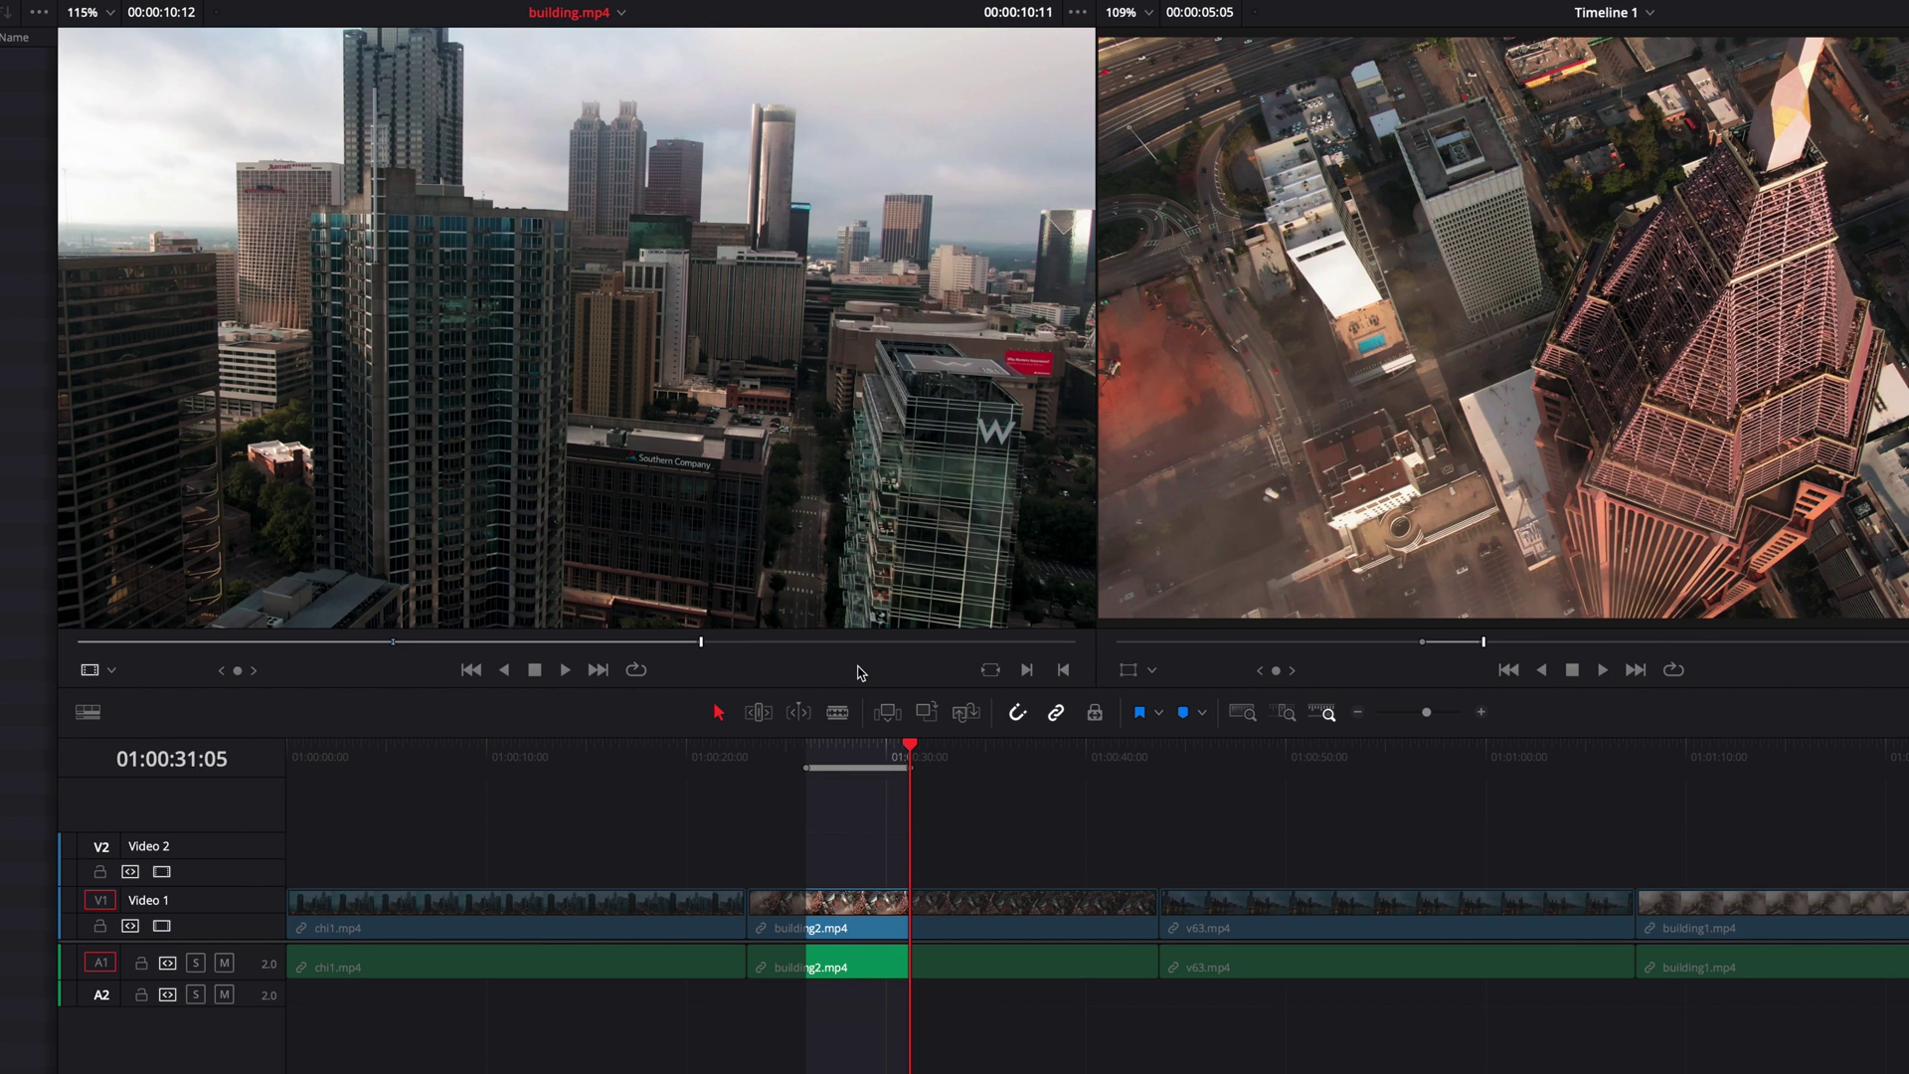
key("F9")
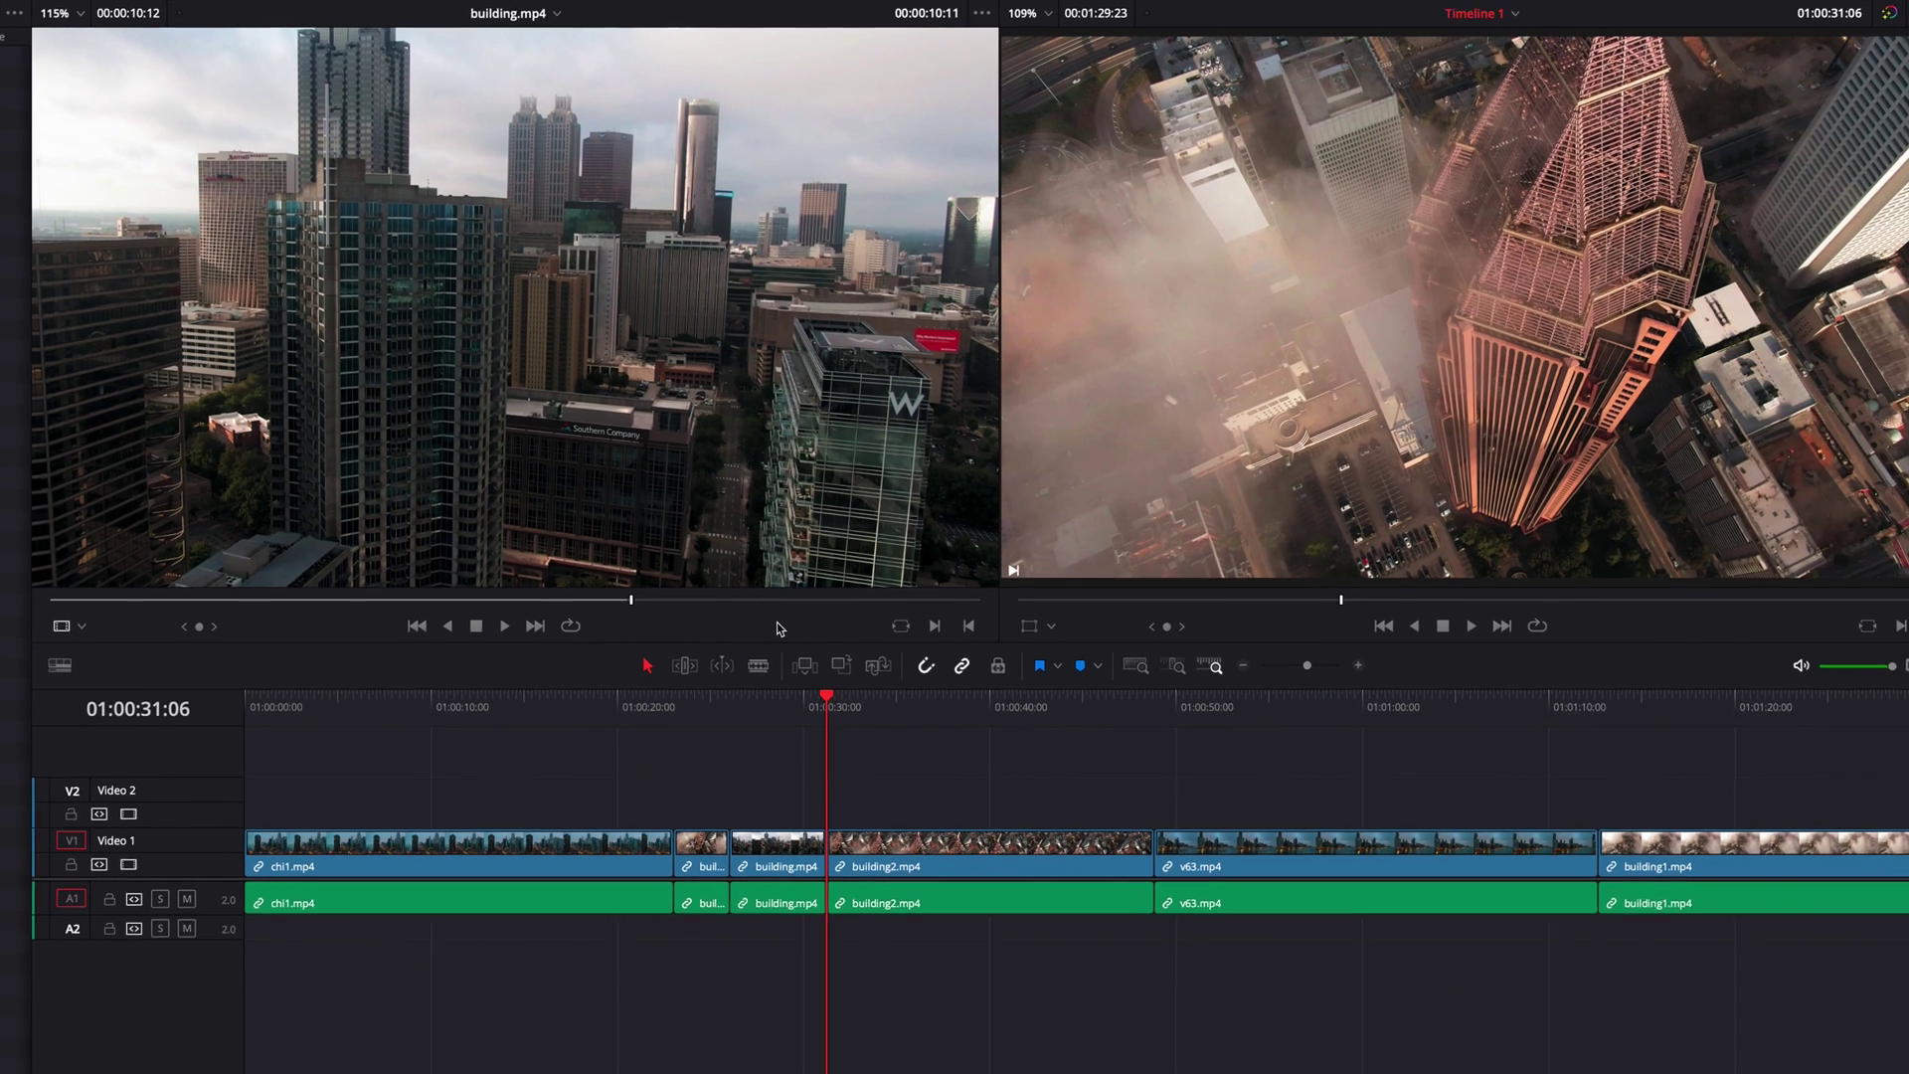
key("Left")
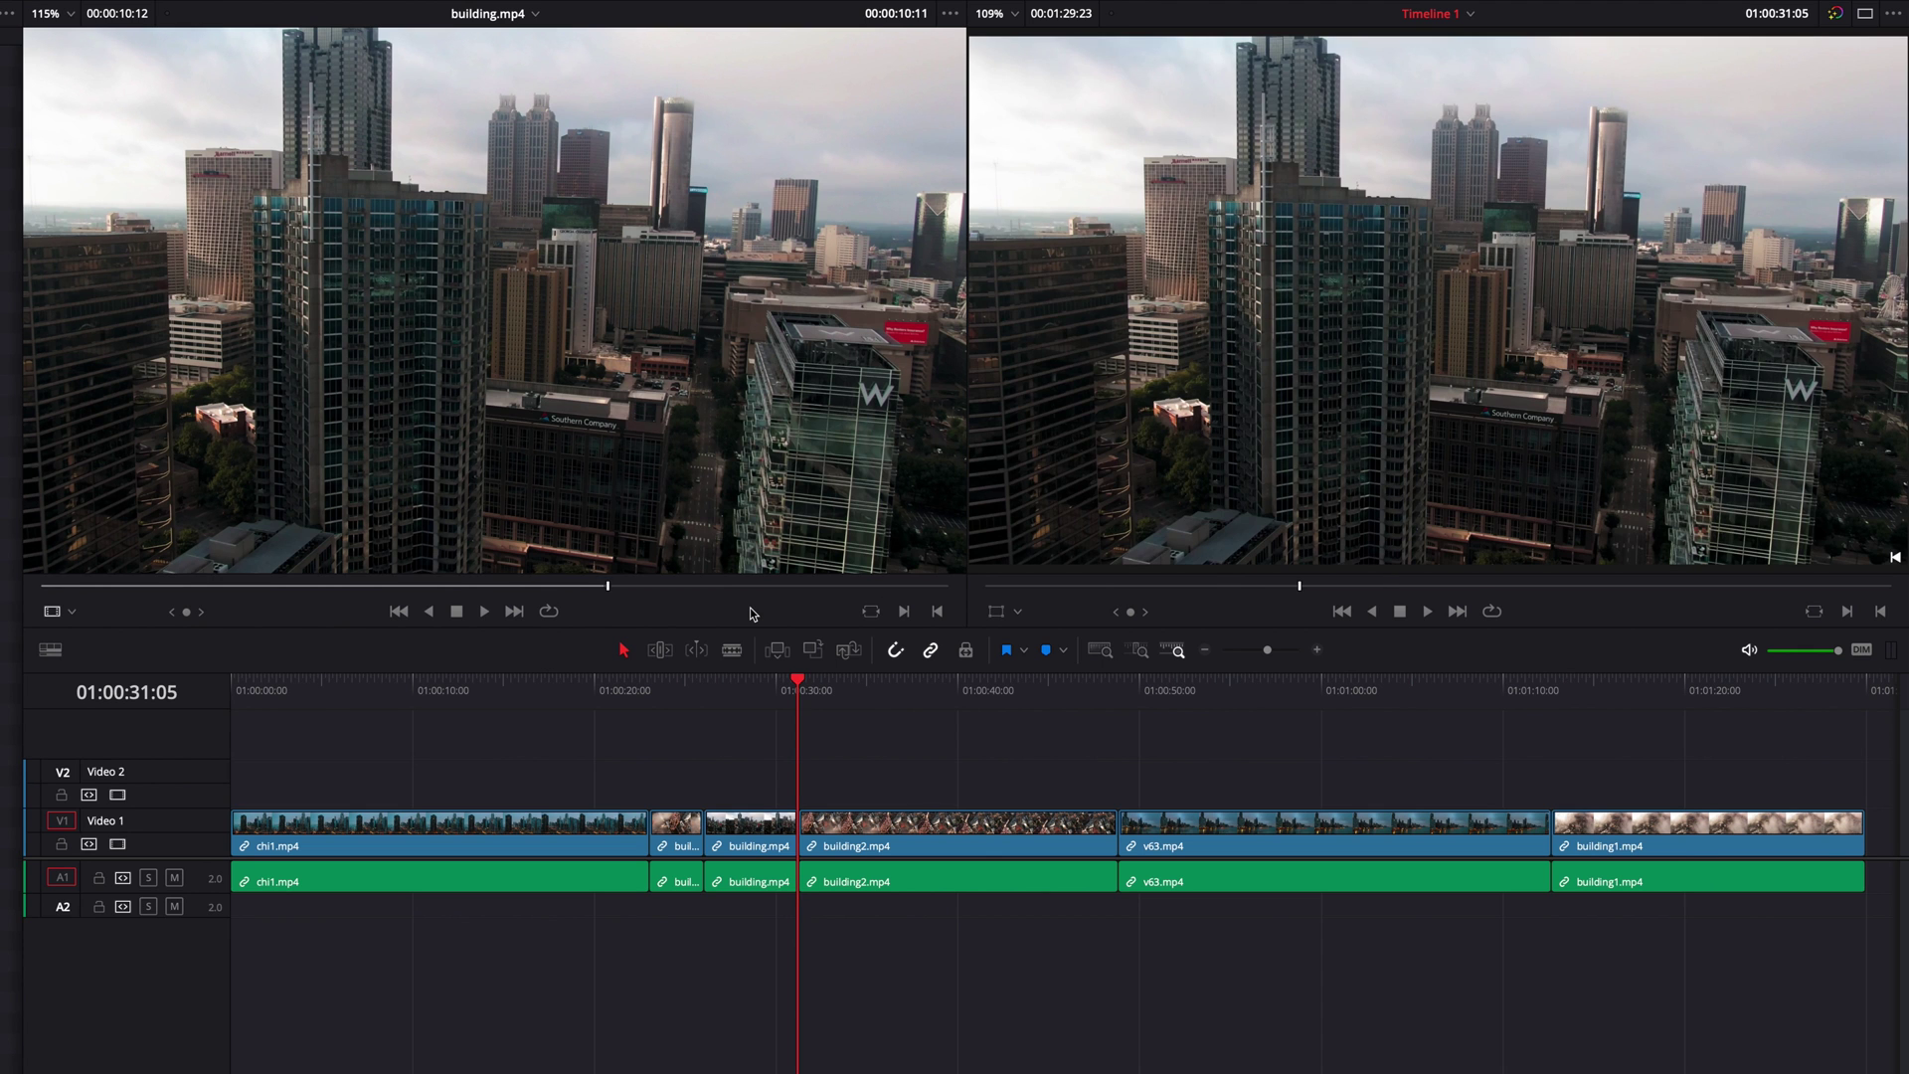
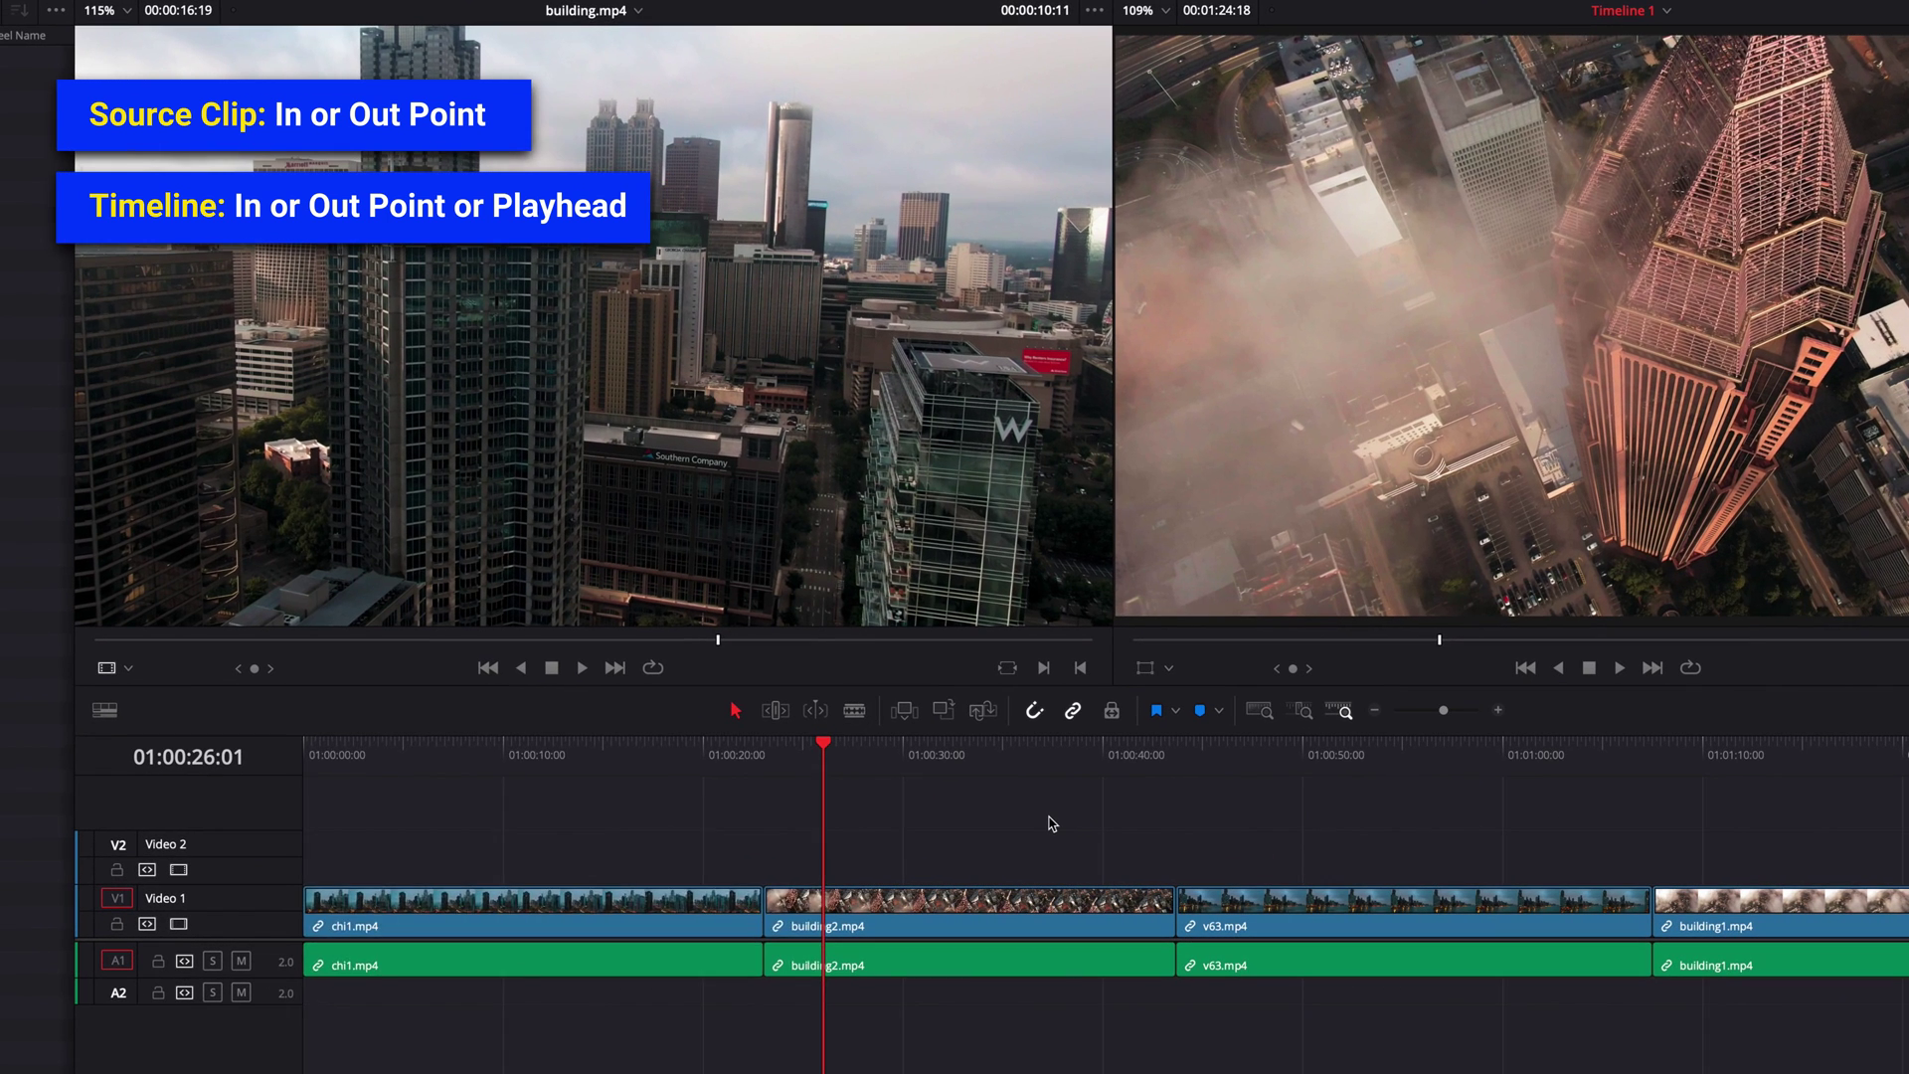
Step: Overwrite from a source in point at 00:00:10:11 to a timeline in point at 01:00:26:01, compare the last frames and undo the edit
key("i")
left_click(904, 676)
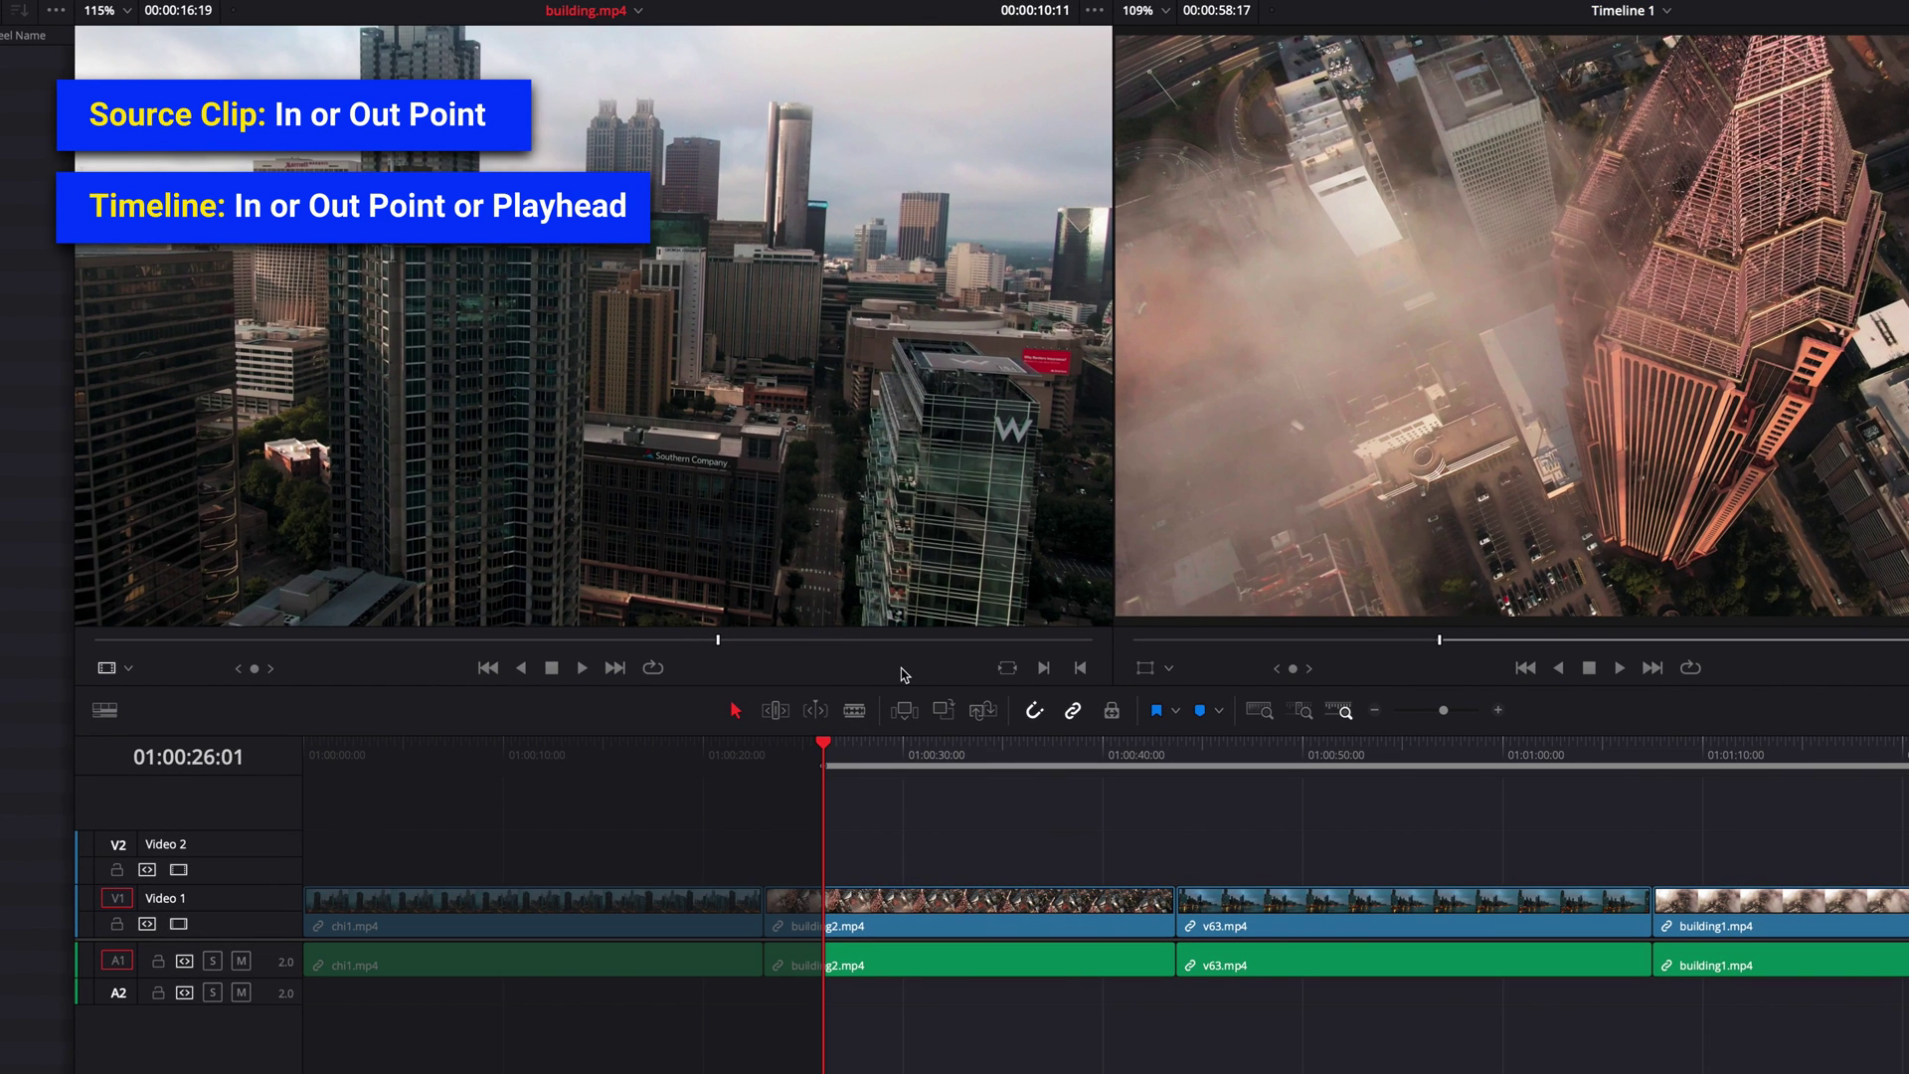
key("i")
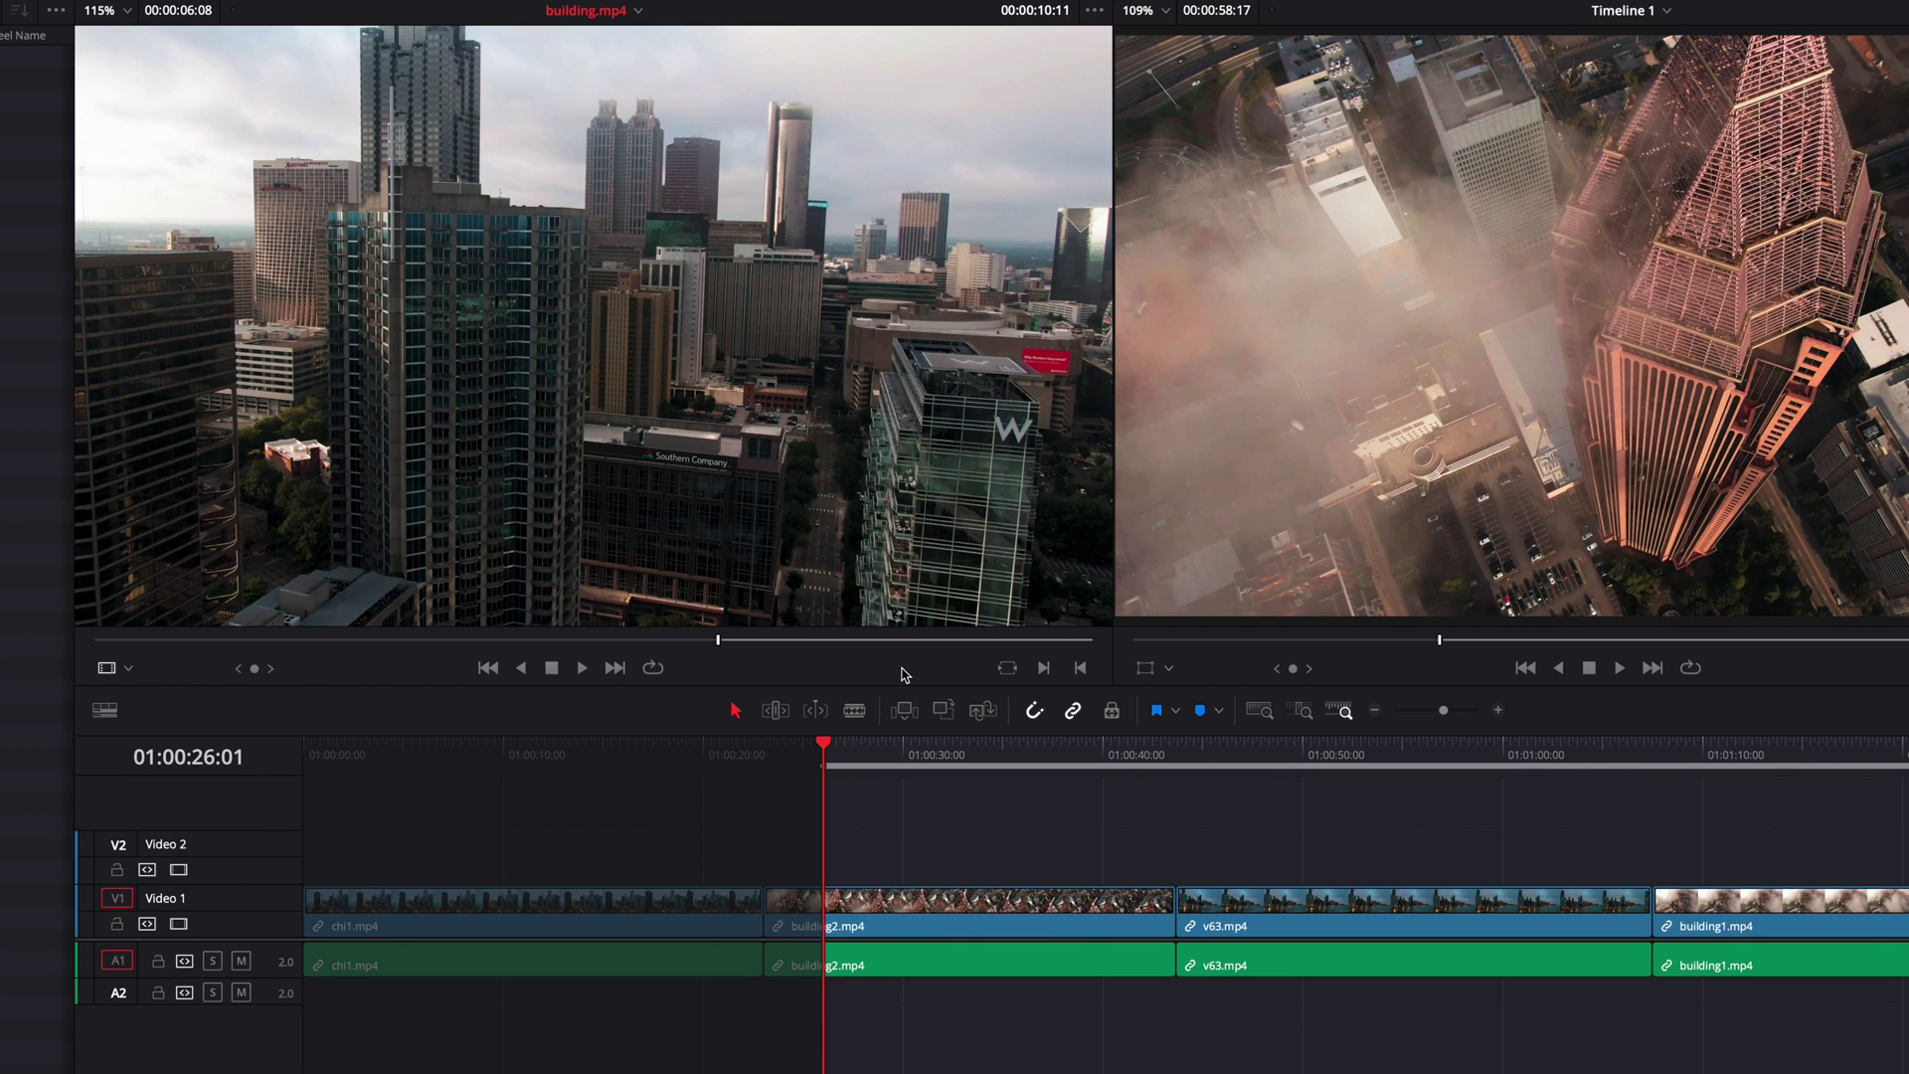
key("F10")
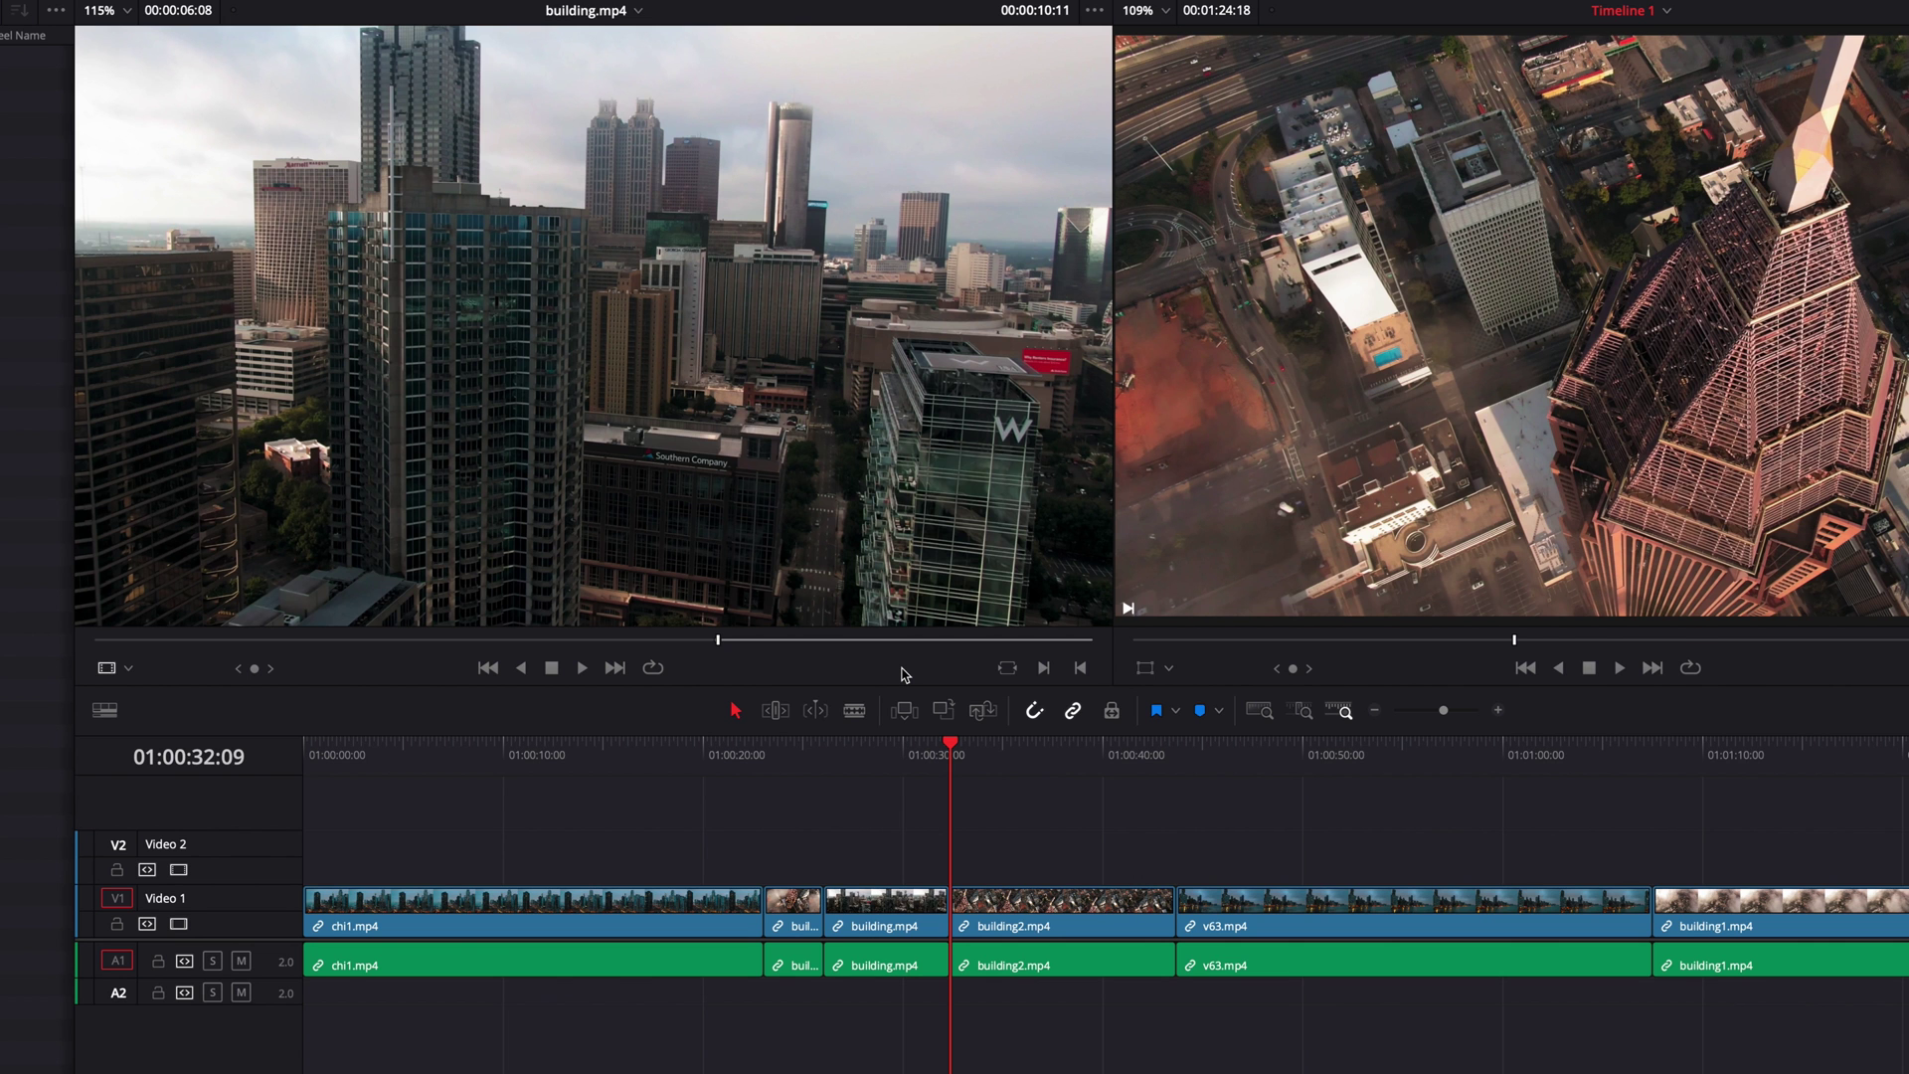
key("Left")
left_click(903, 674)
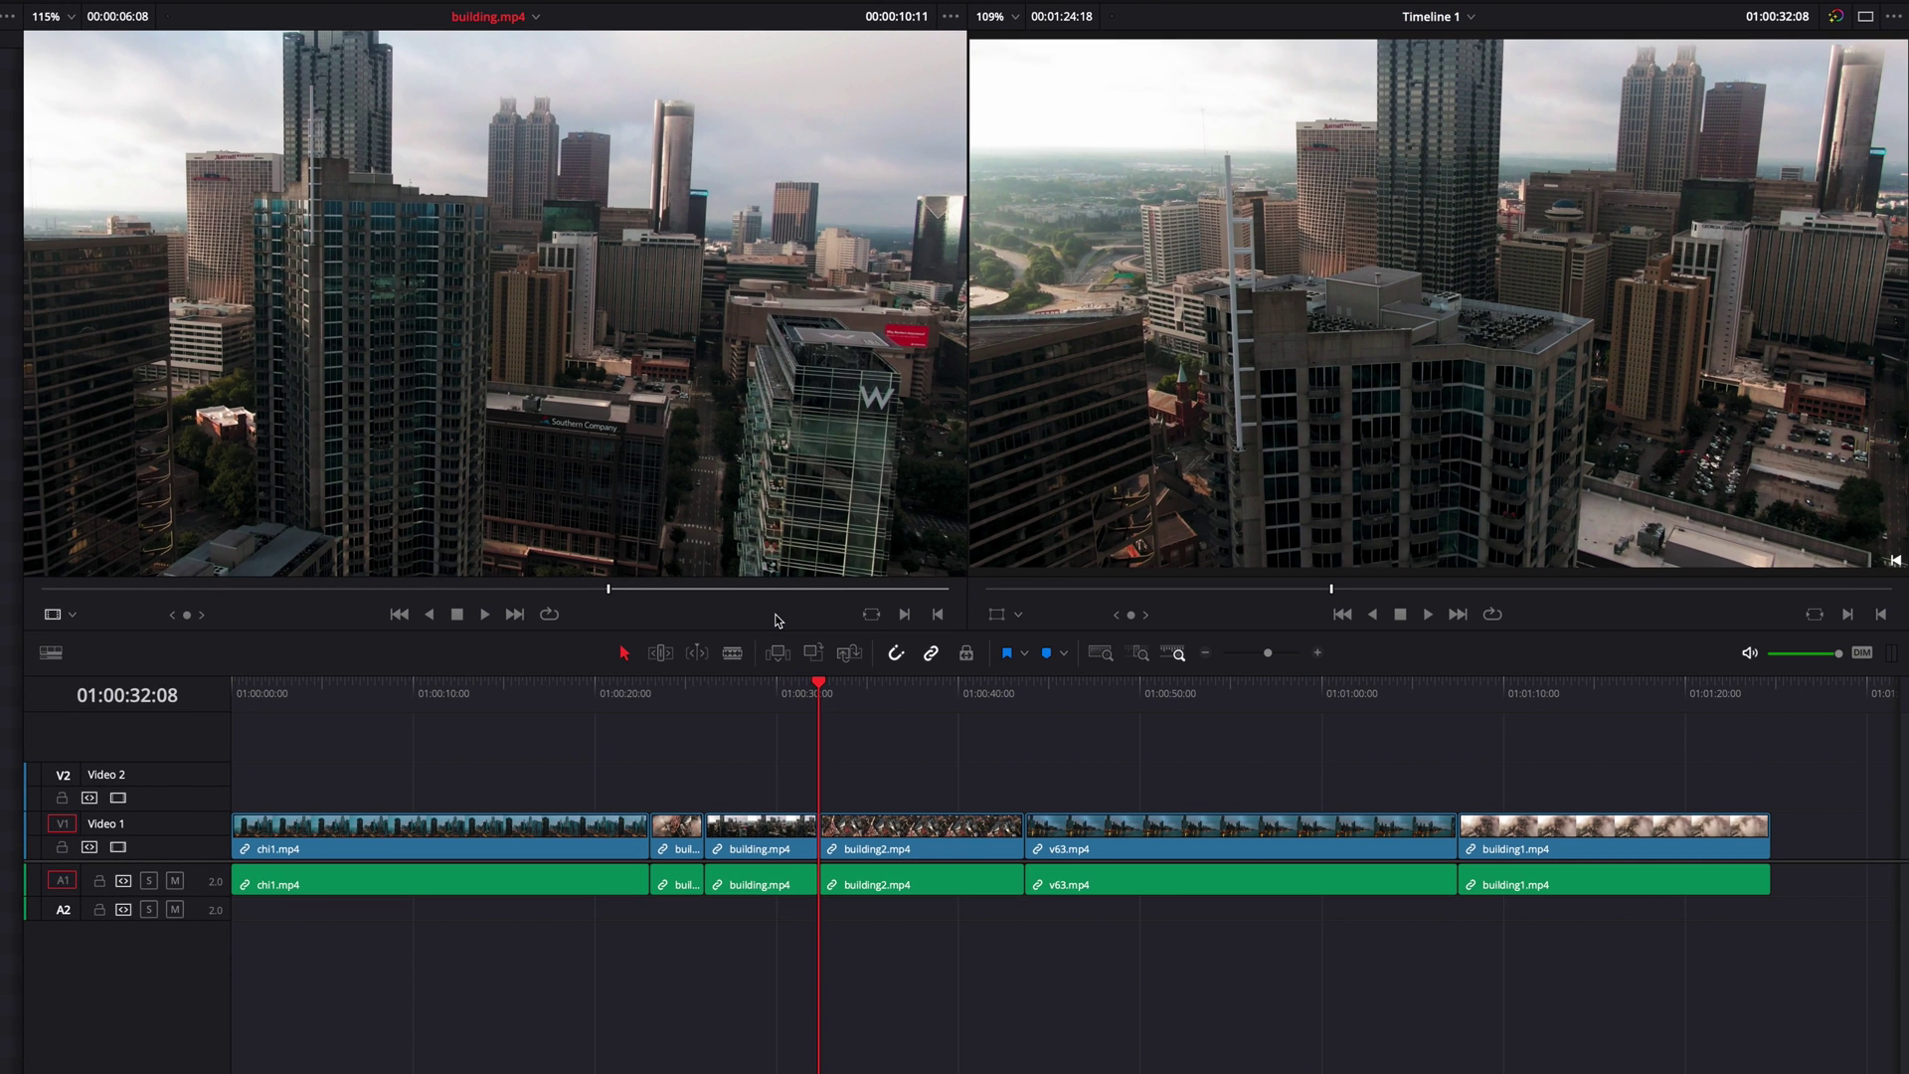
key("End")
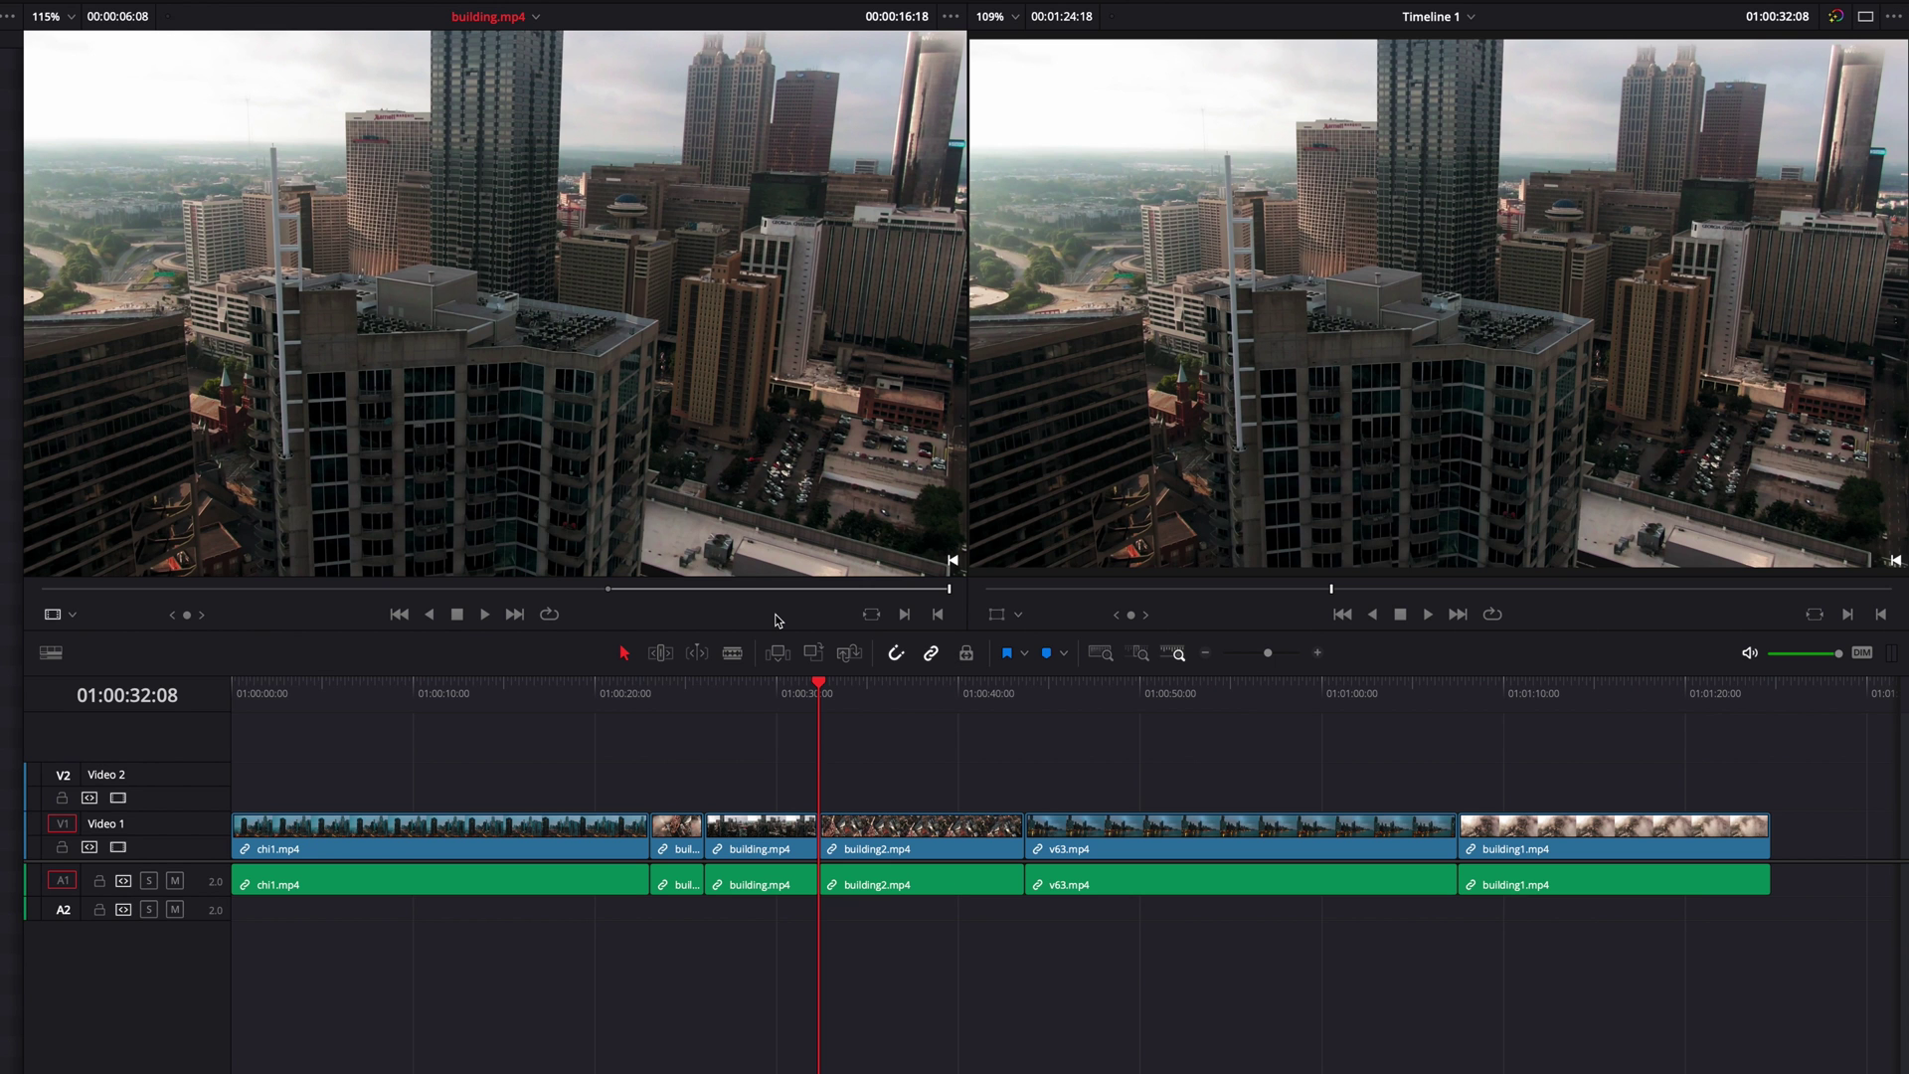
key("ctrl+z")
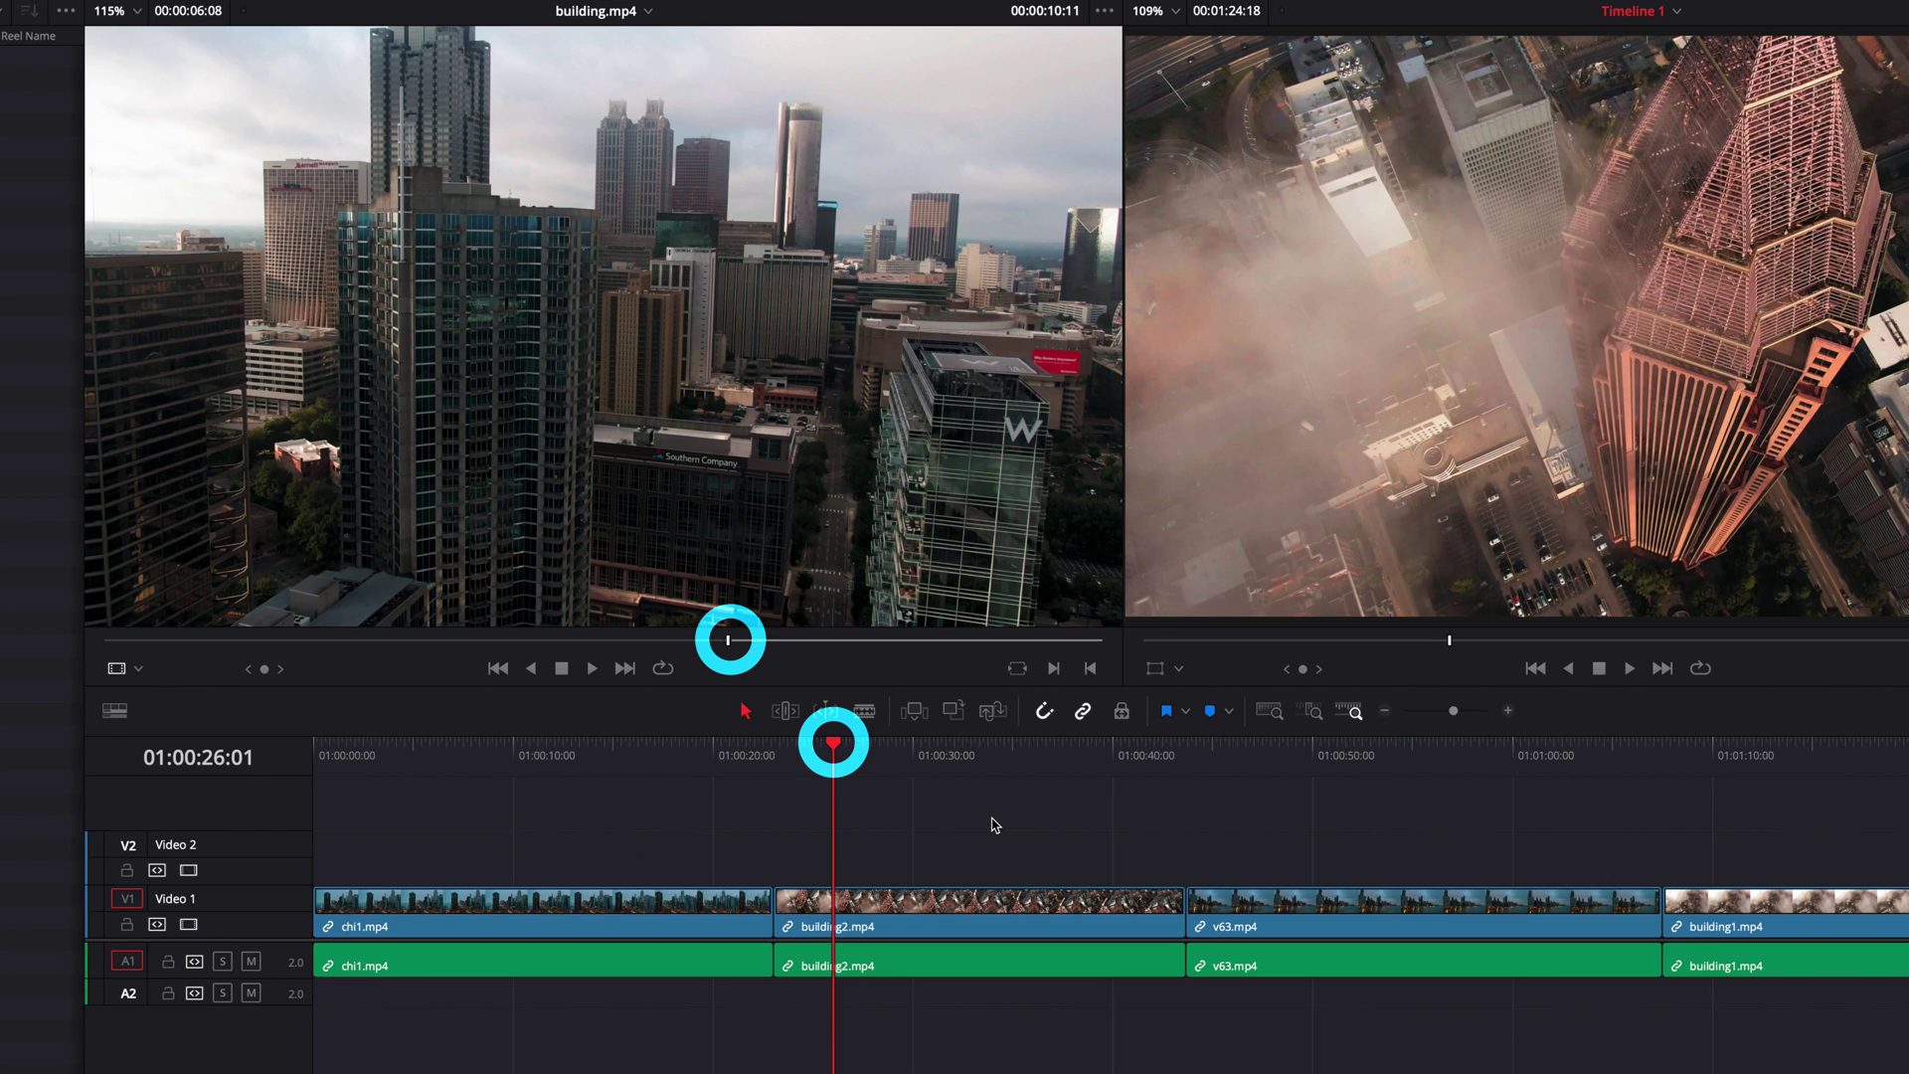
Step: Try overwriting from the source in point at the playhead at 01:00:26:01 without timeline marks, and undo the edit
key("F10")
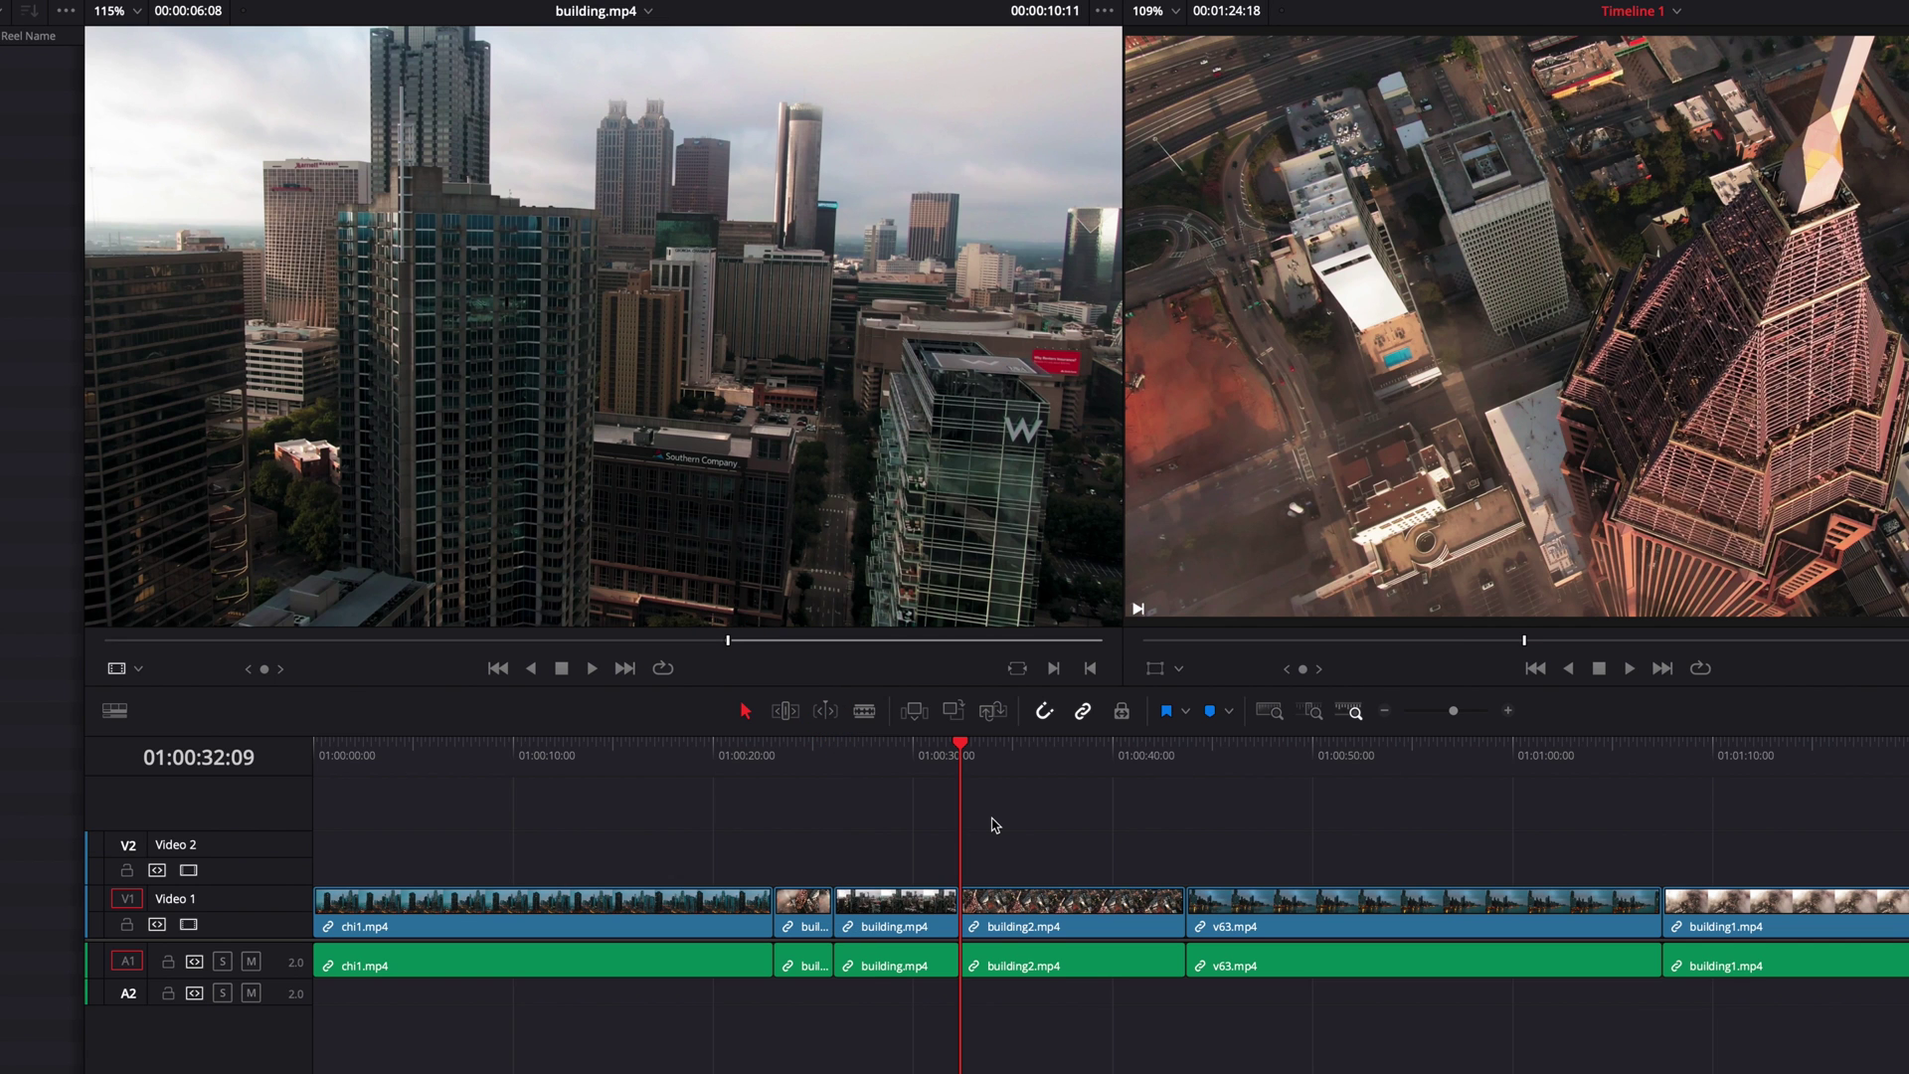
key("ctrl+z")
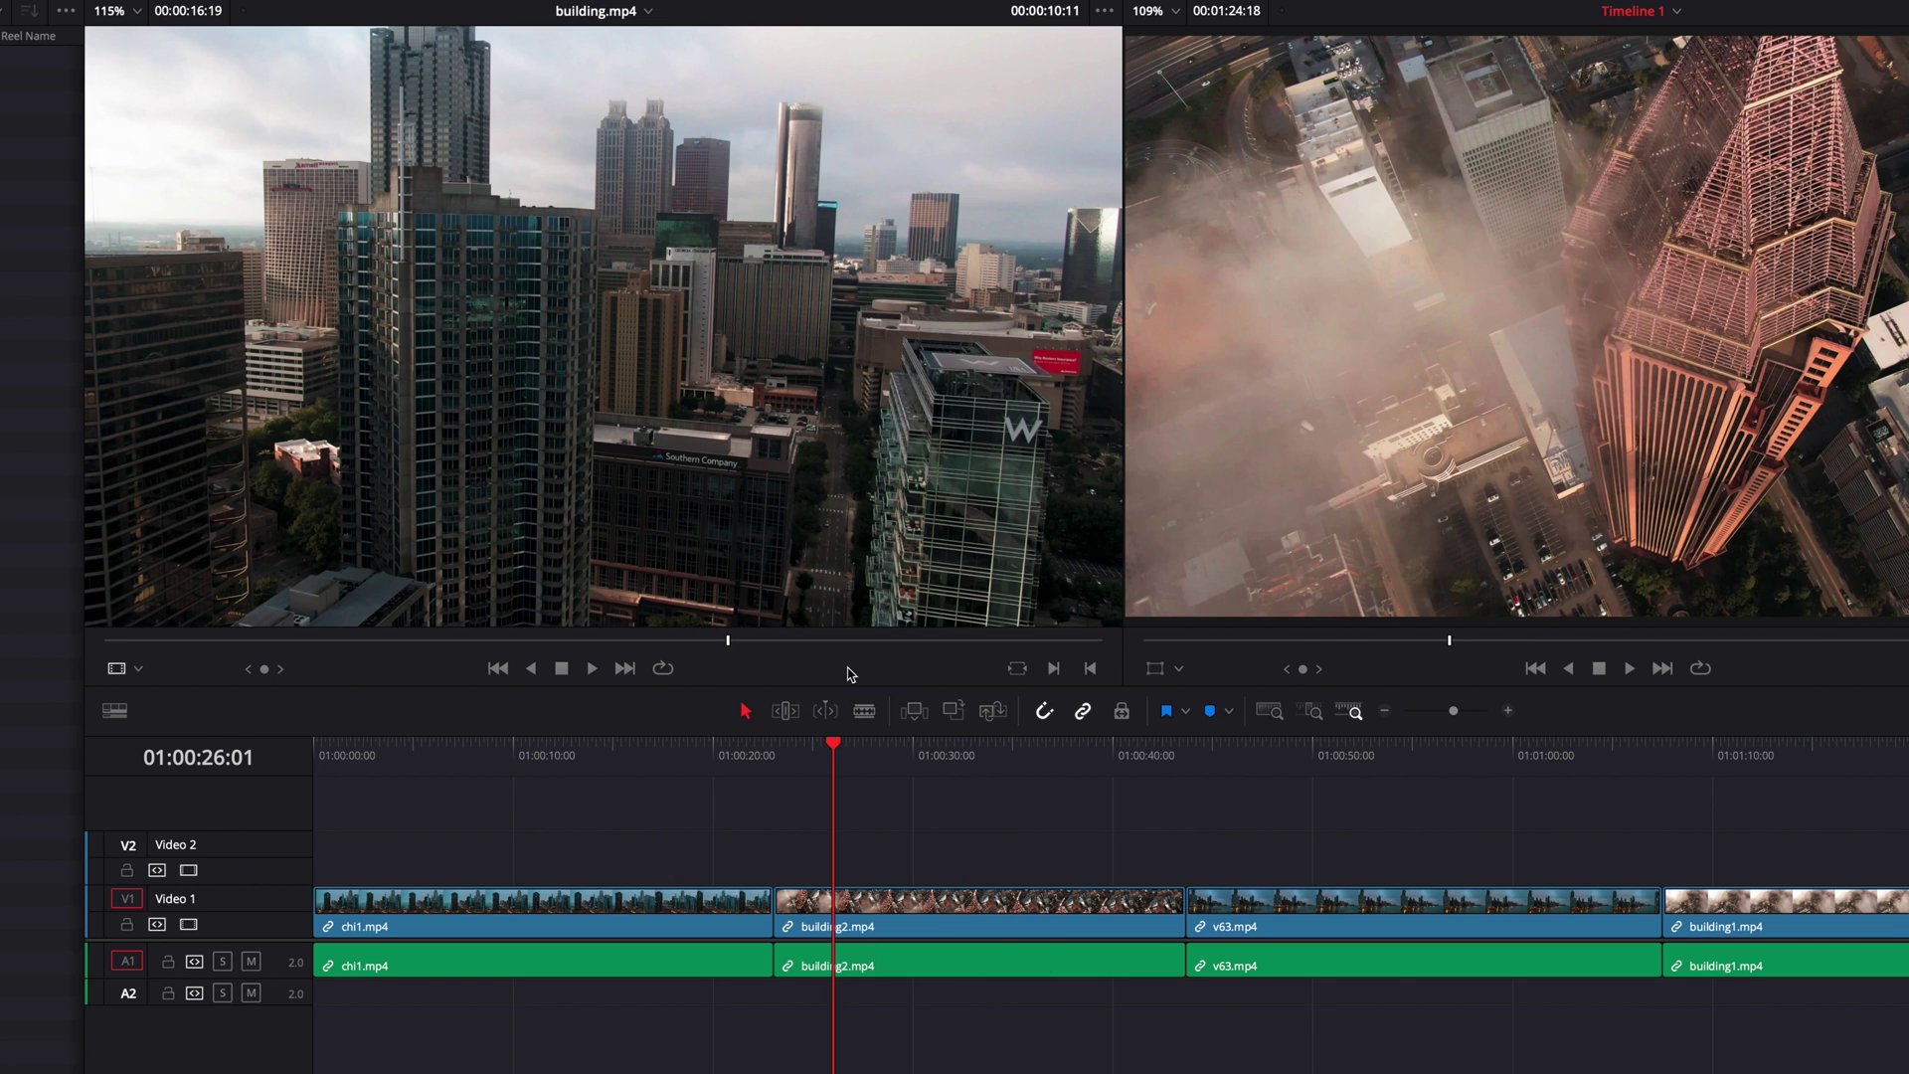
Step: Overwrite building.mp4 up to a source out point at 00:00:10:11 at the unmarked timeline playhead, check its last and first frames and undo
left_click(848, 670)
key("o")
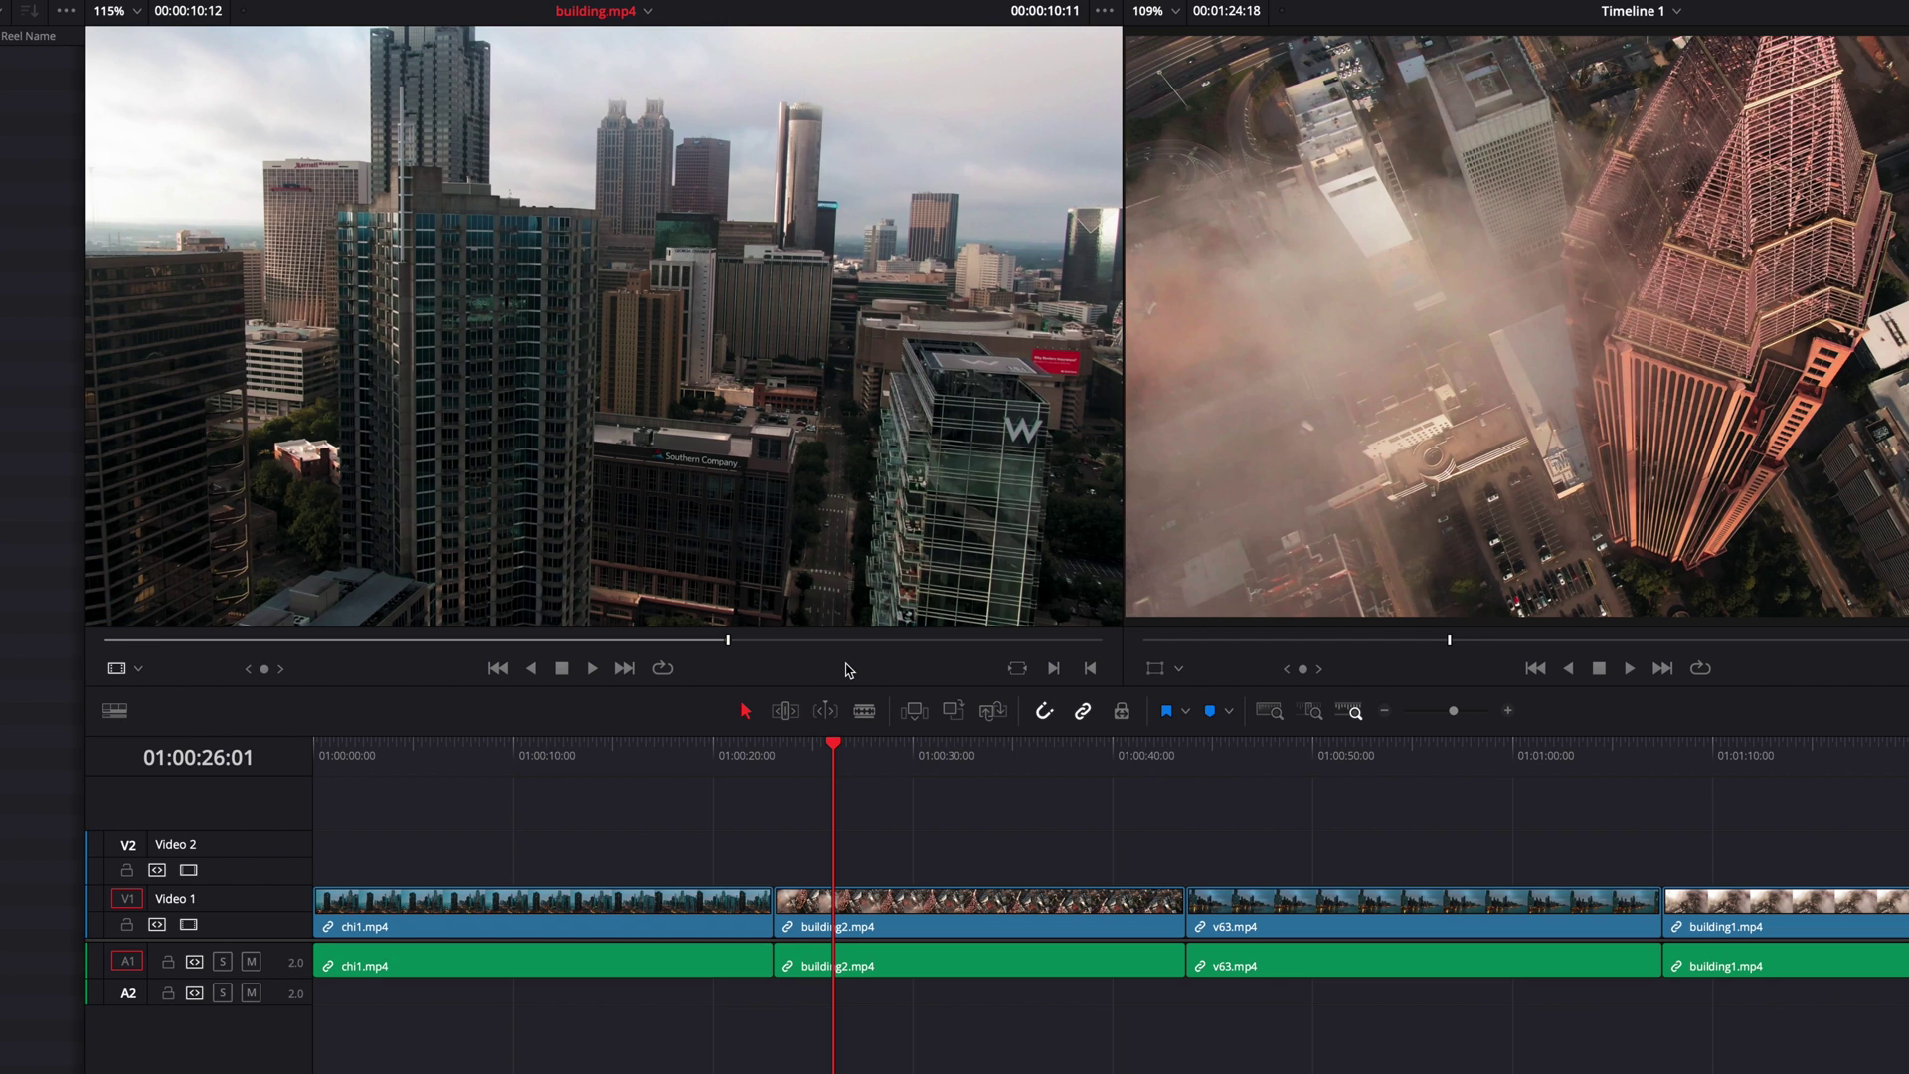
key("F10")
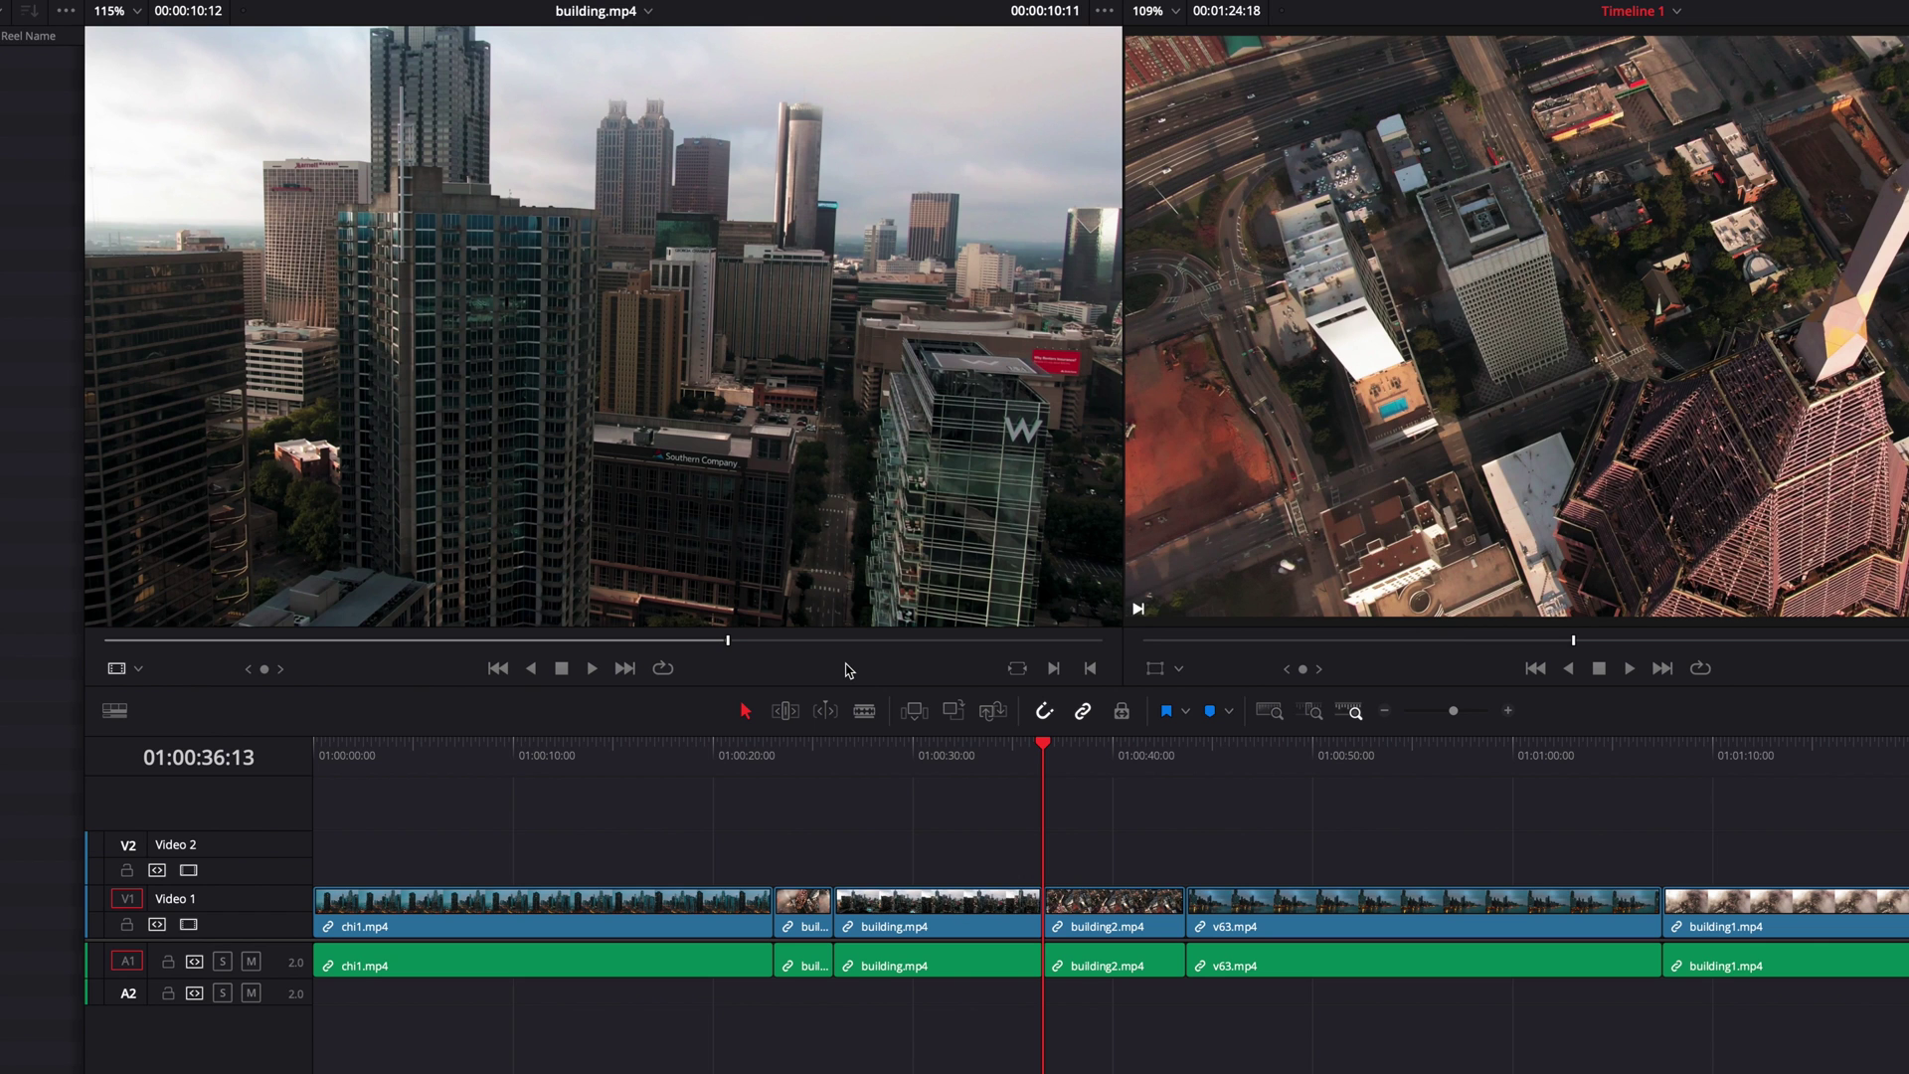
key("Left")
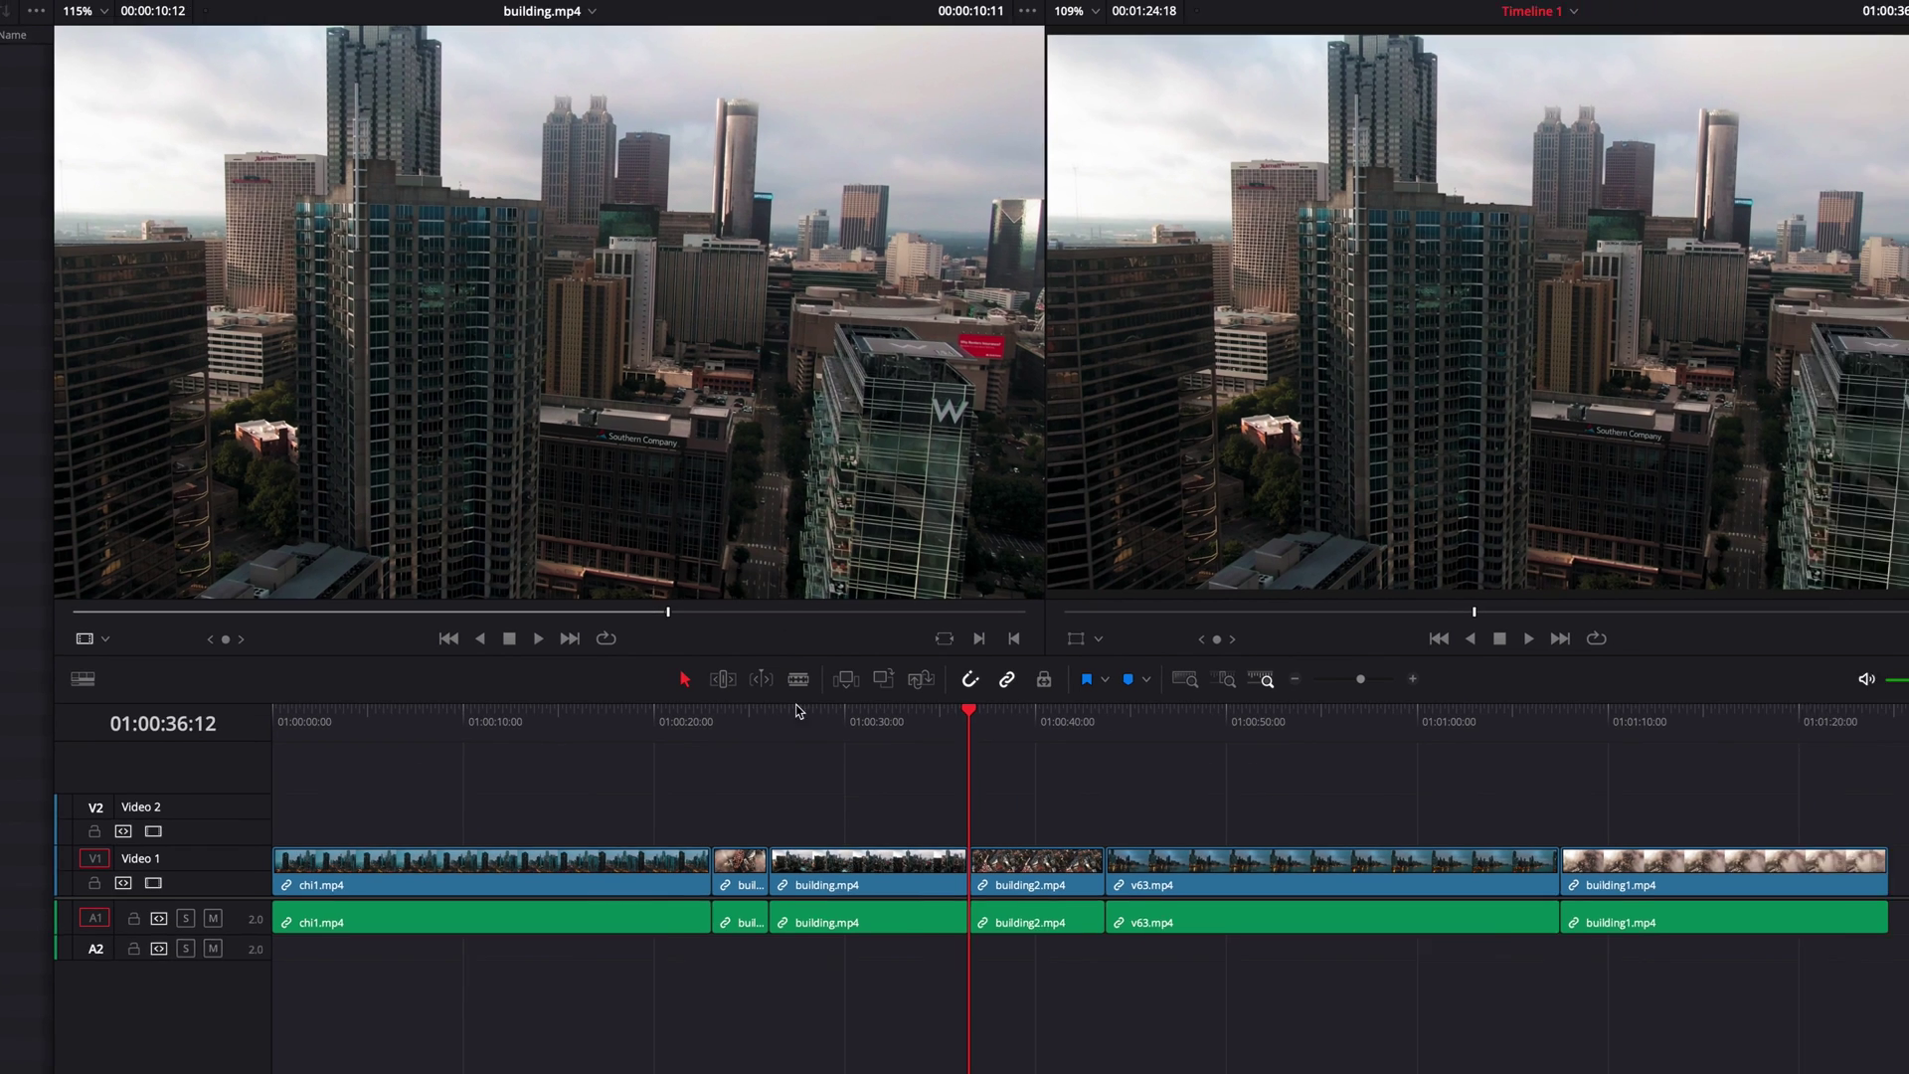
key("Up")
left_click(707, 610)
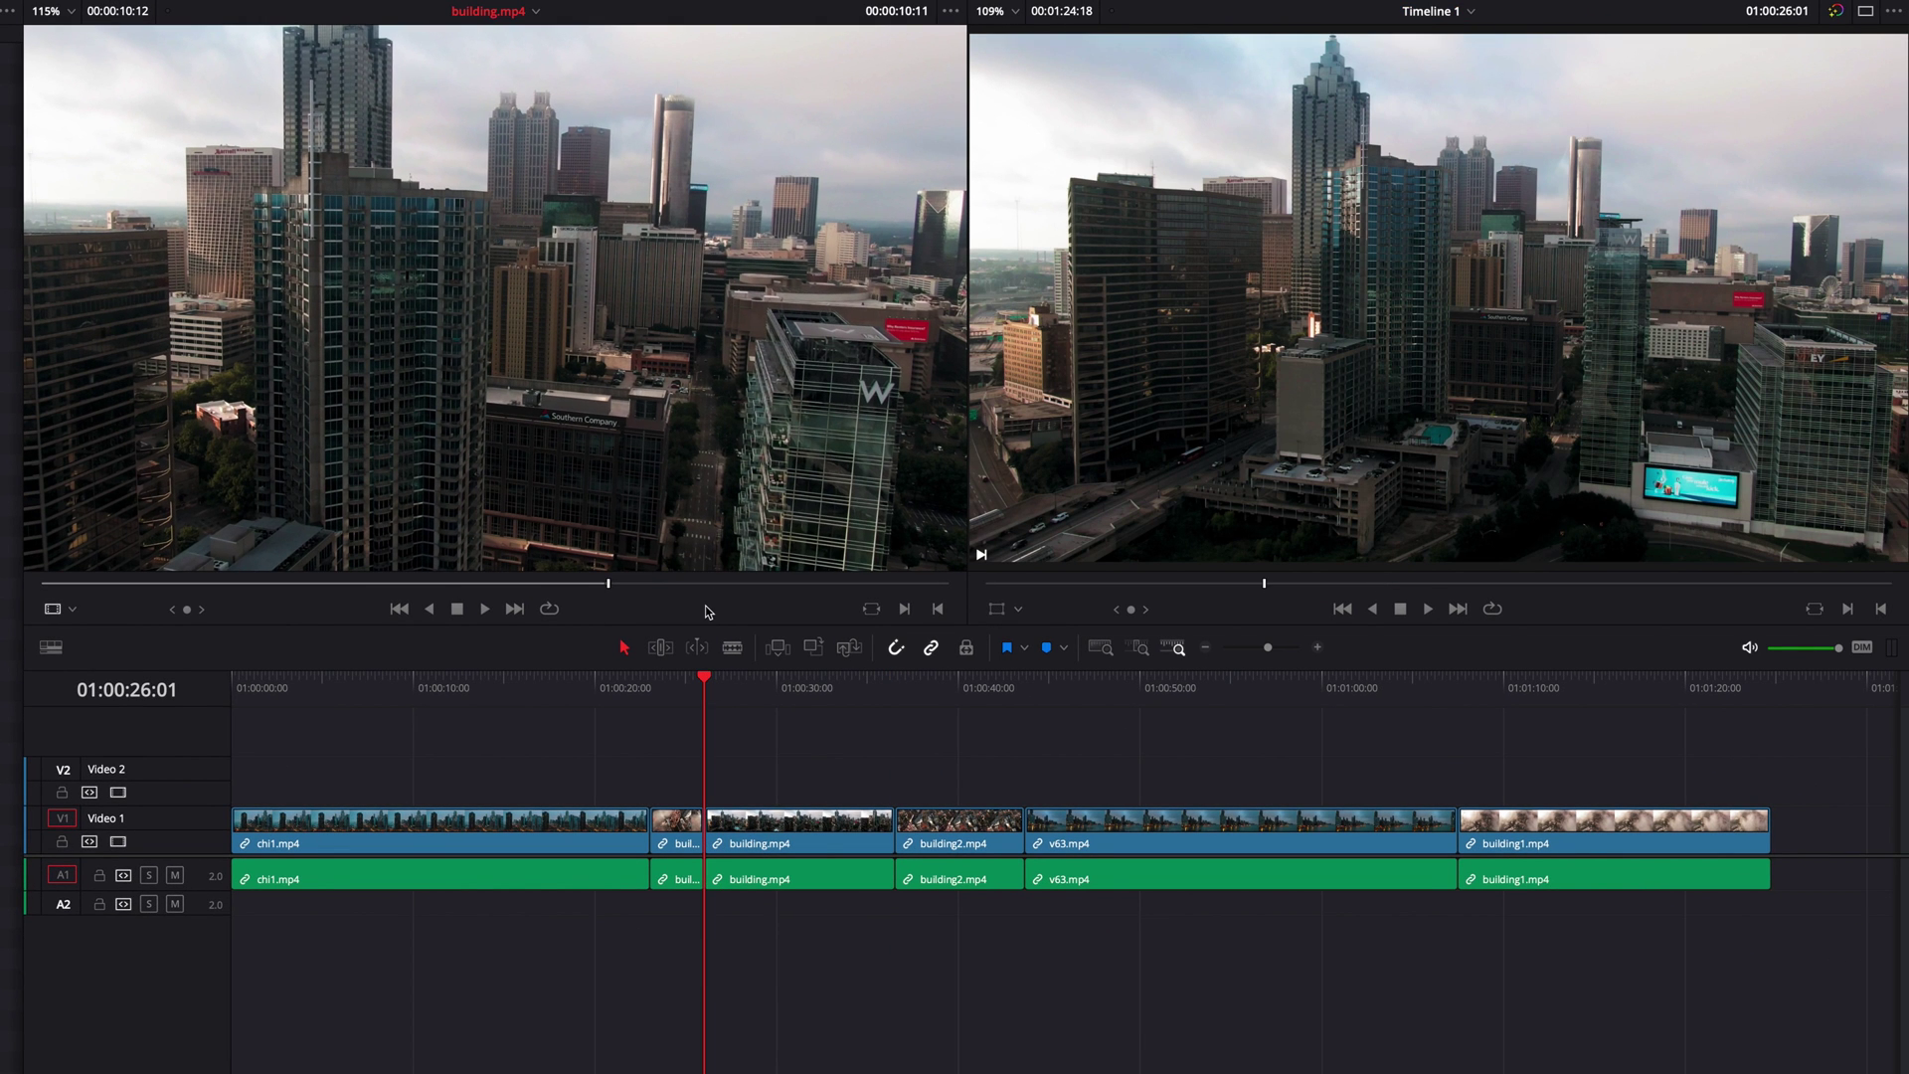
key("Home")
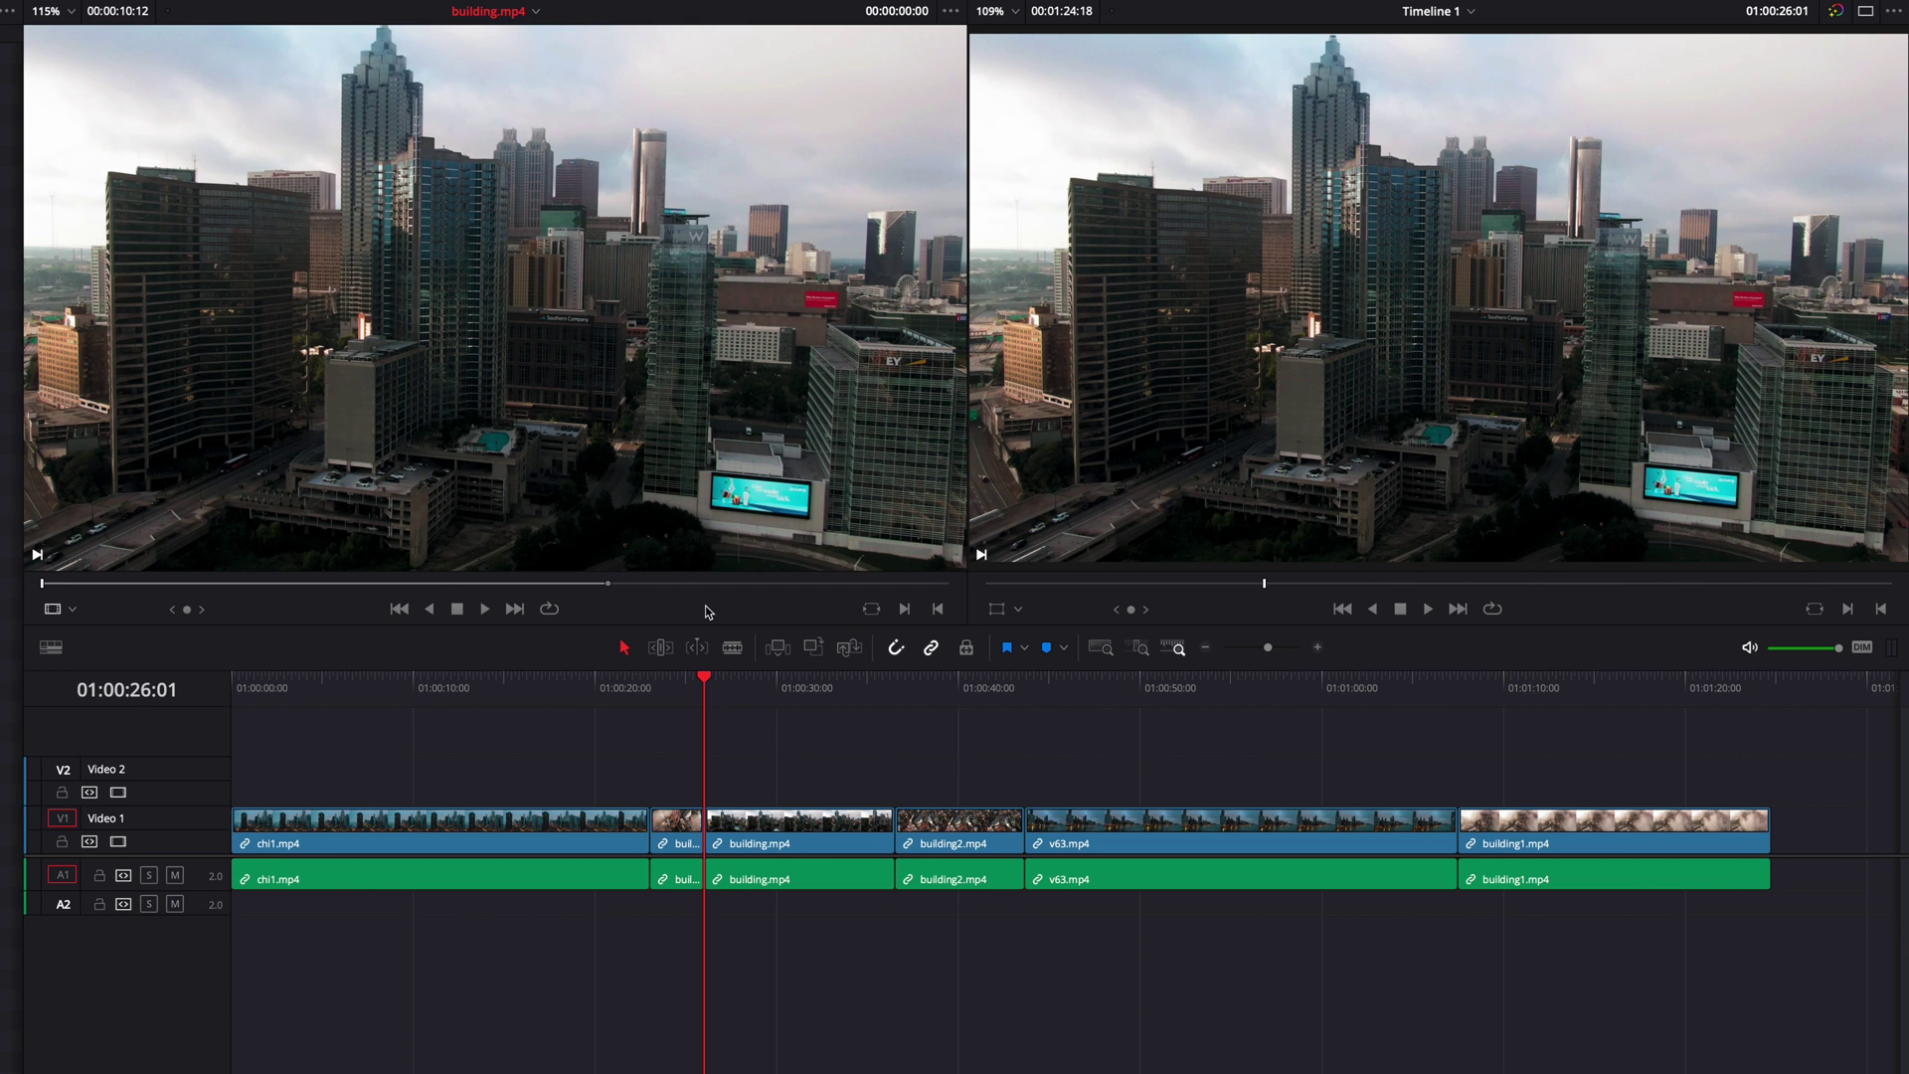
key("ctrl+z")
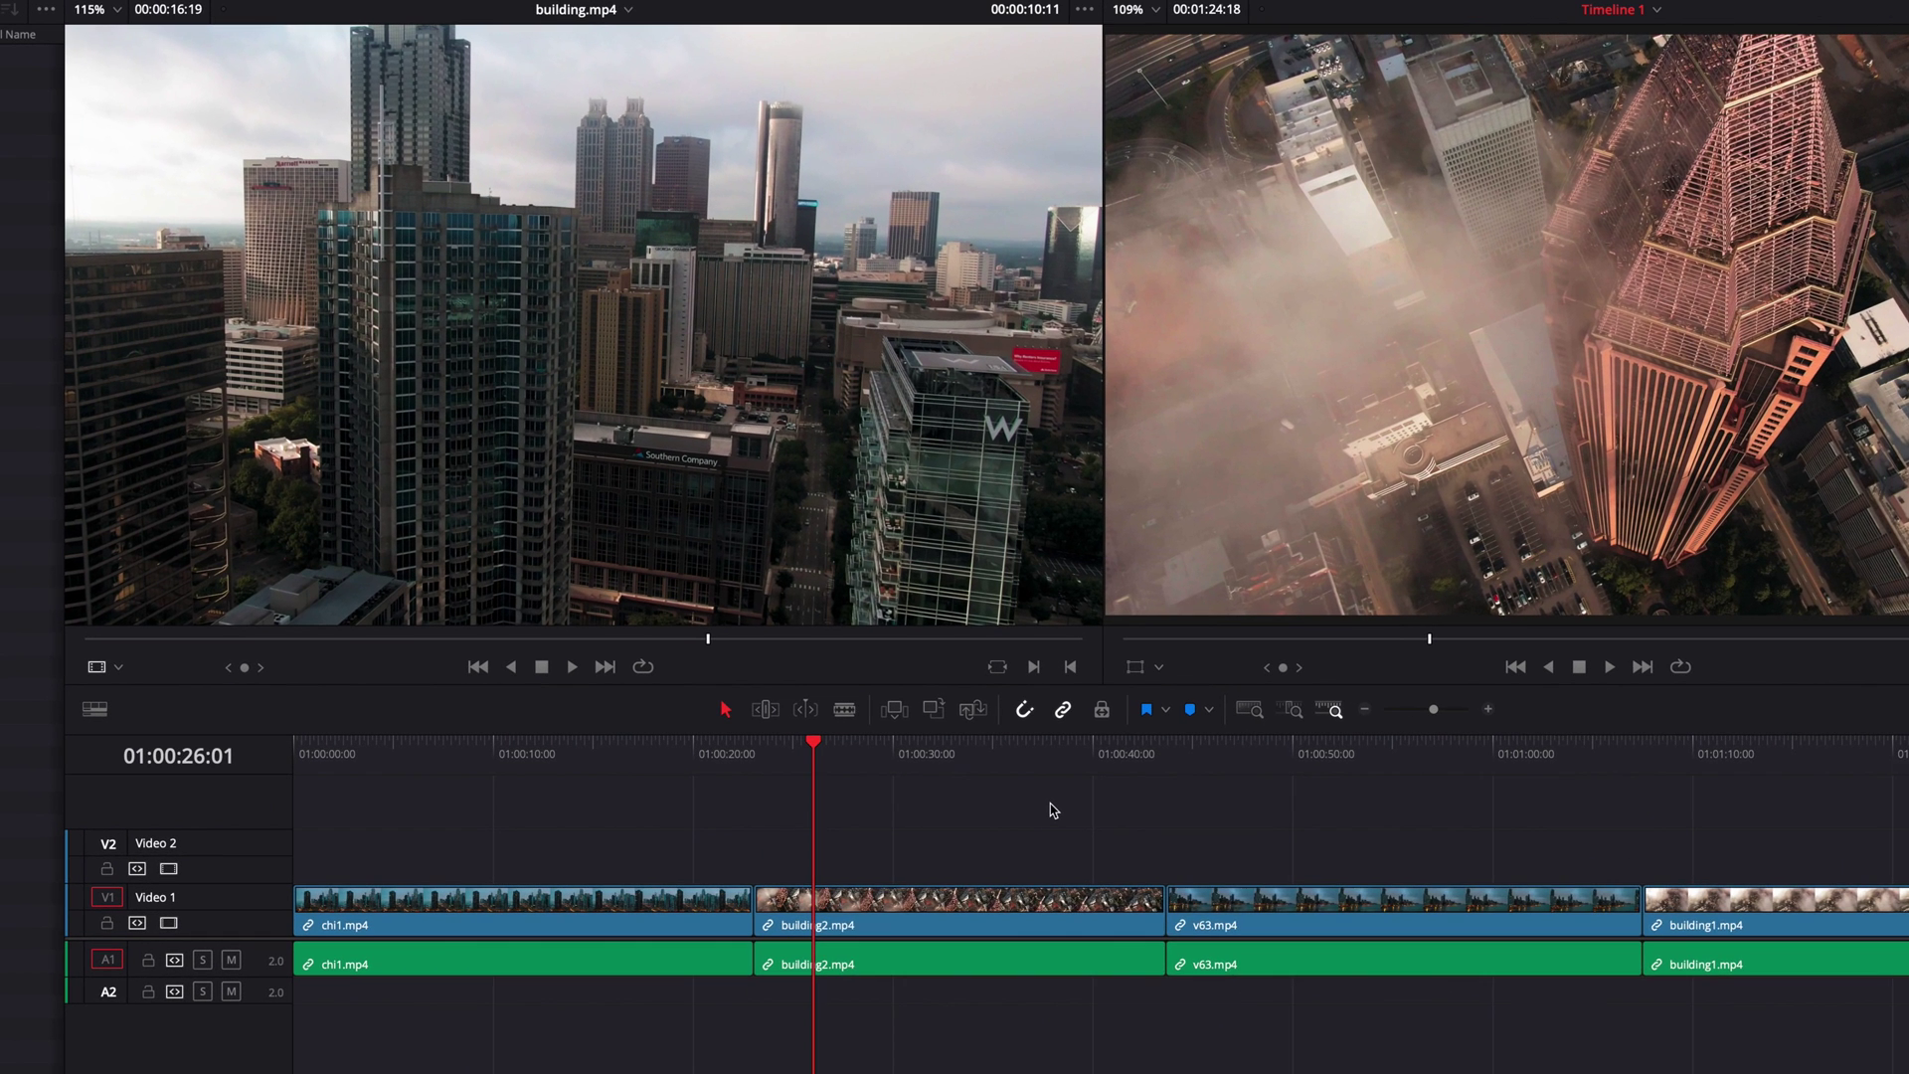
Step: Overwrite from a source in point at 00:00:10:11, ending at a timeline out point at 01:00:26:01, compare the last frames and undo
key("o")
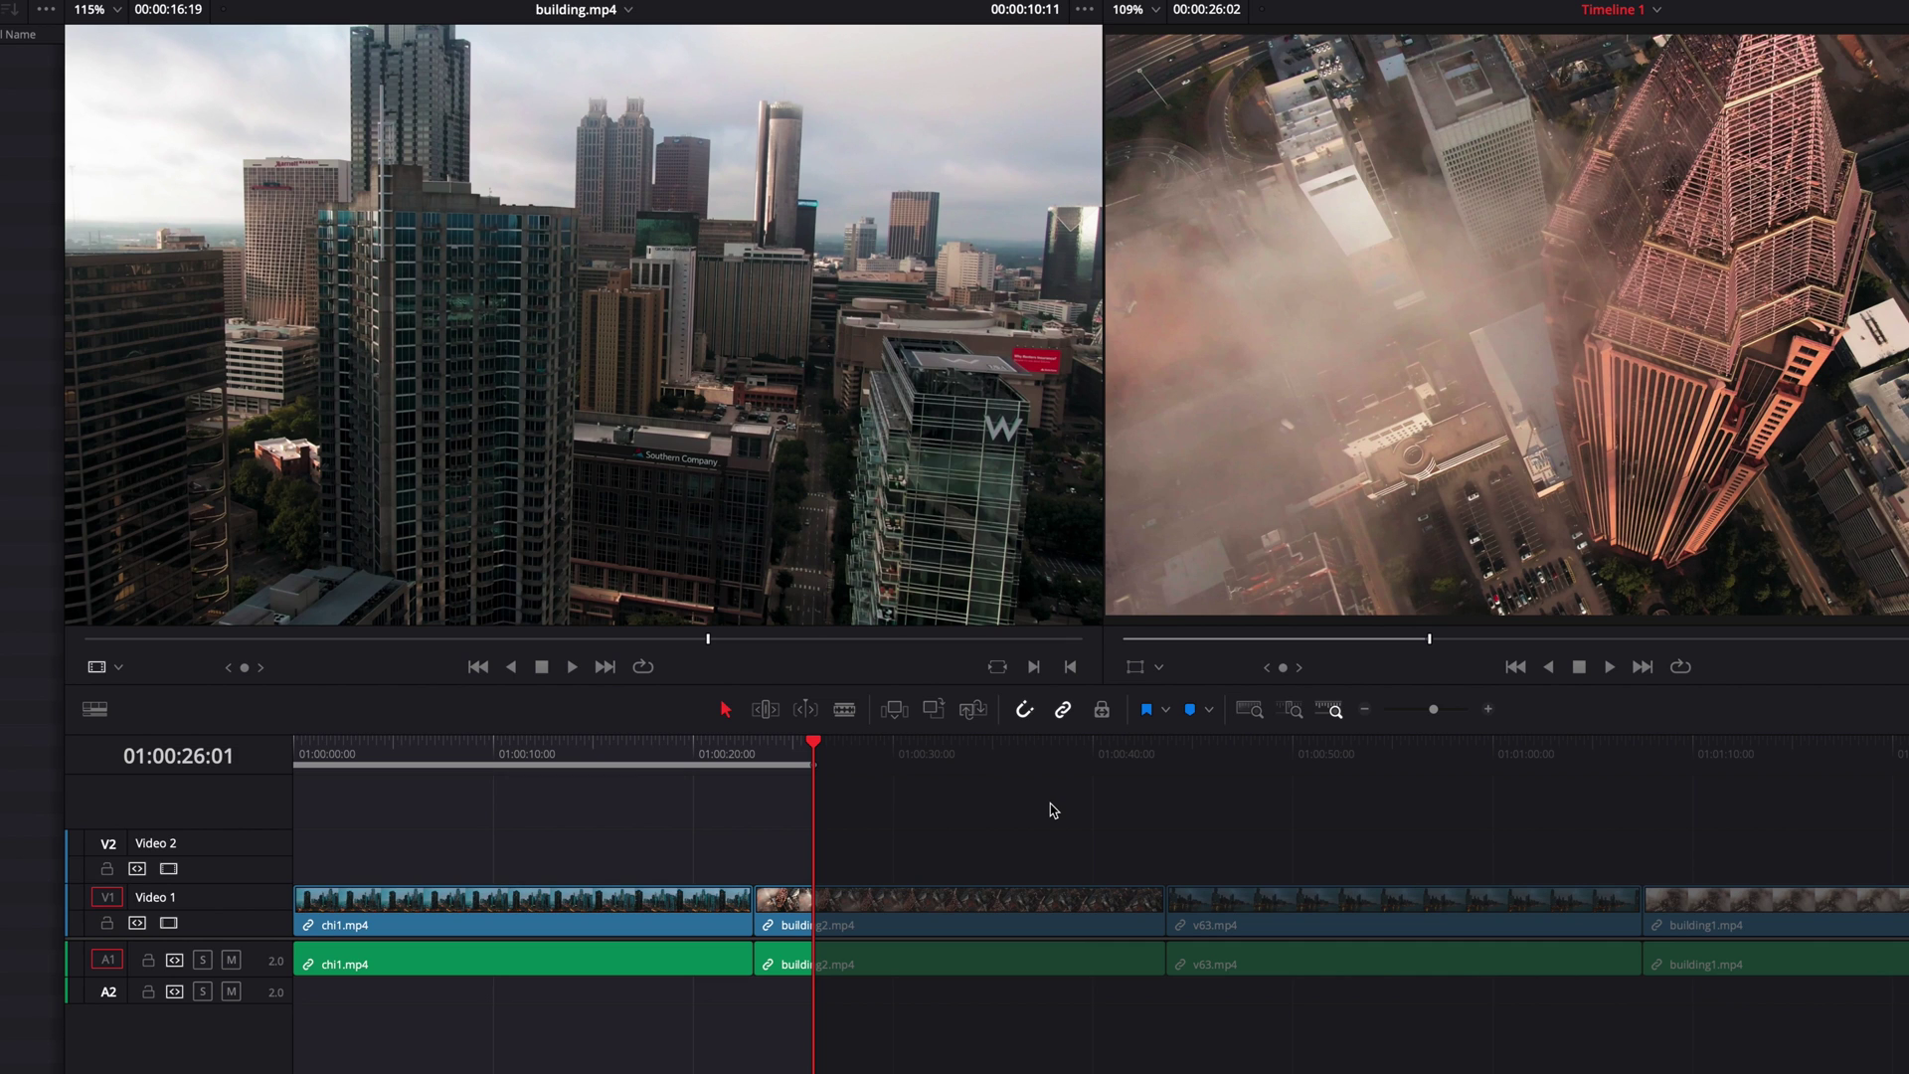
left_click(874, 672)
key("i")
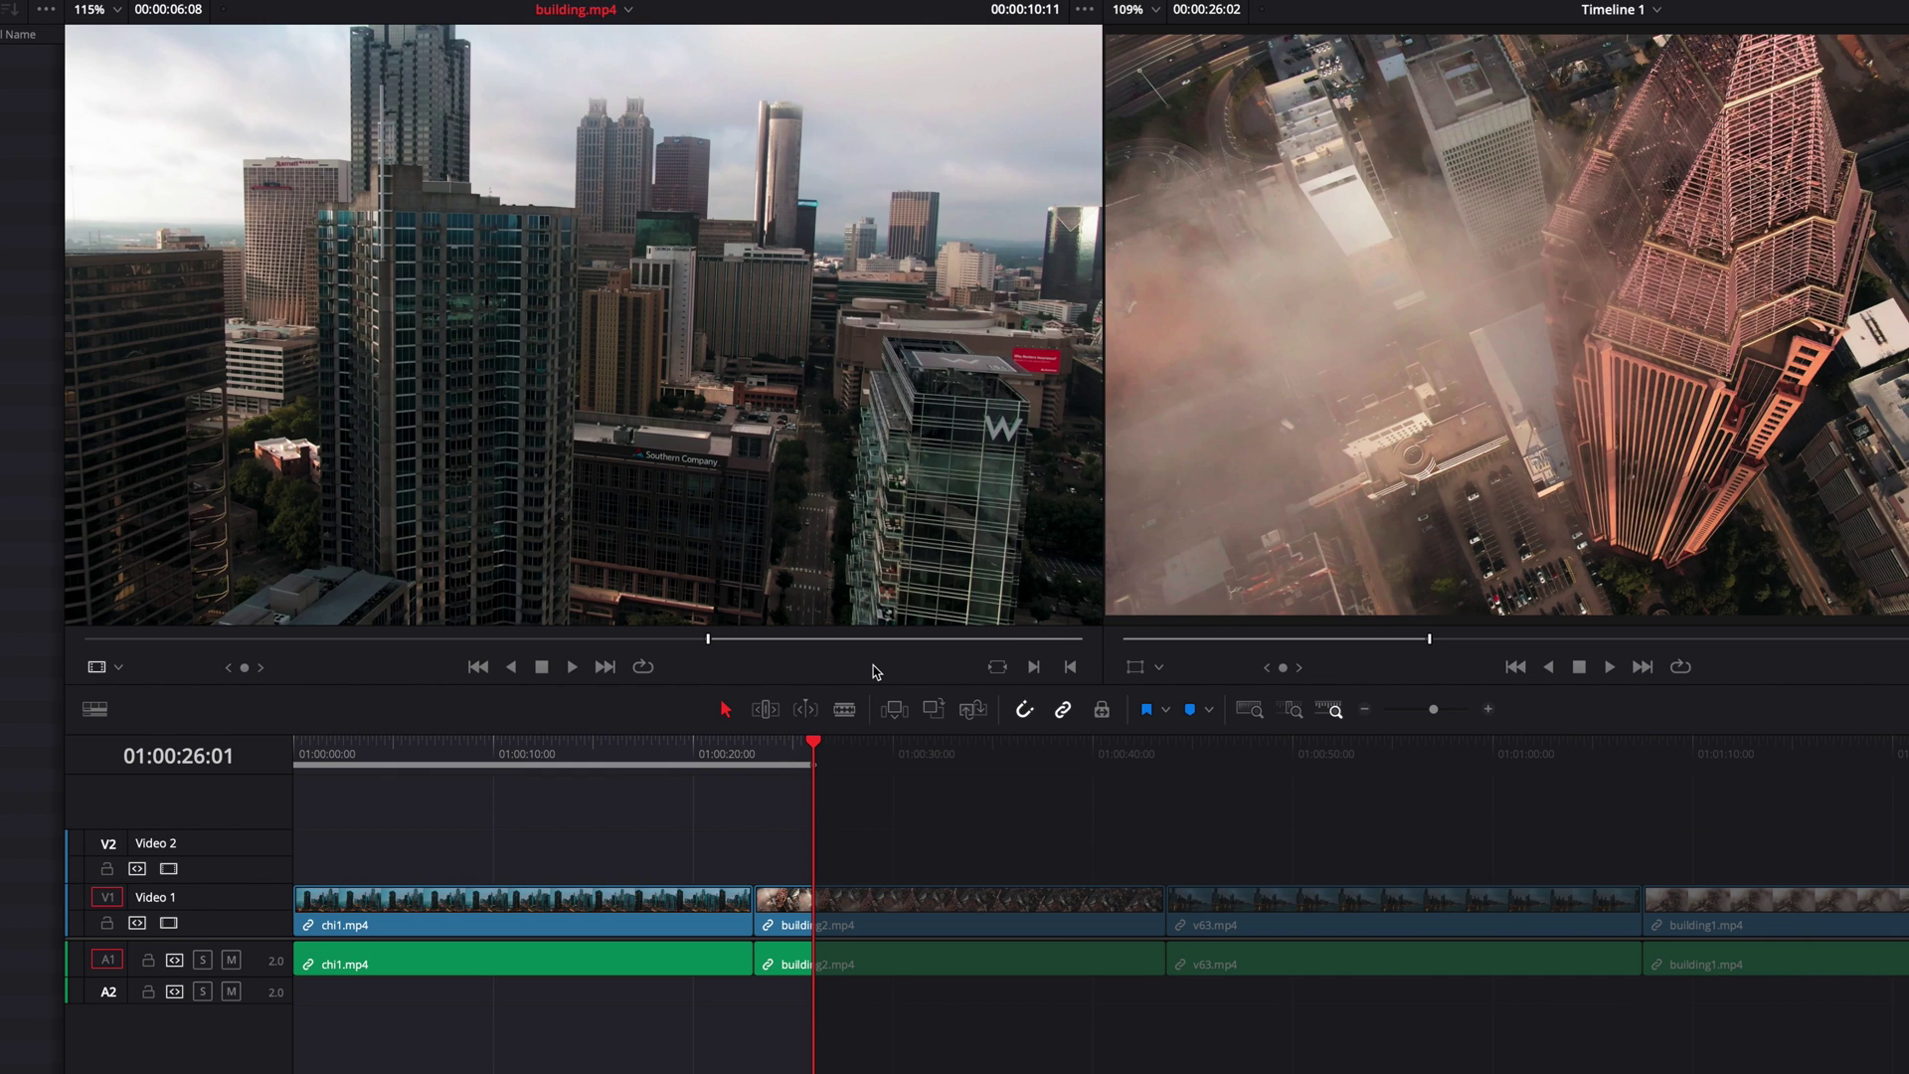
key("F10")
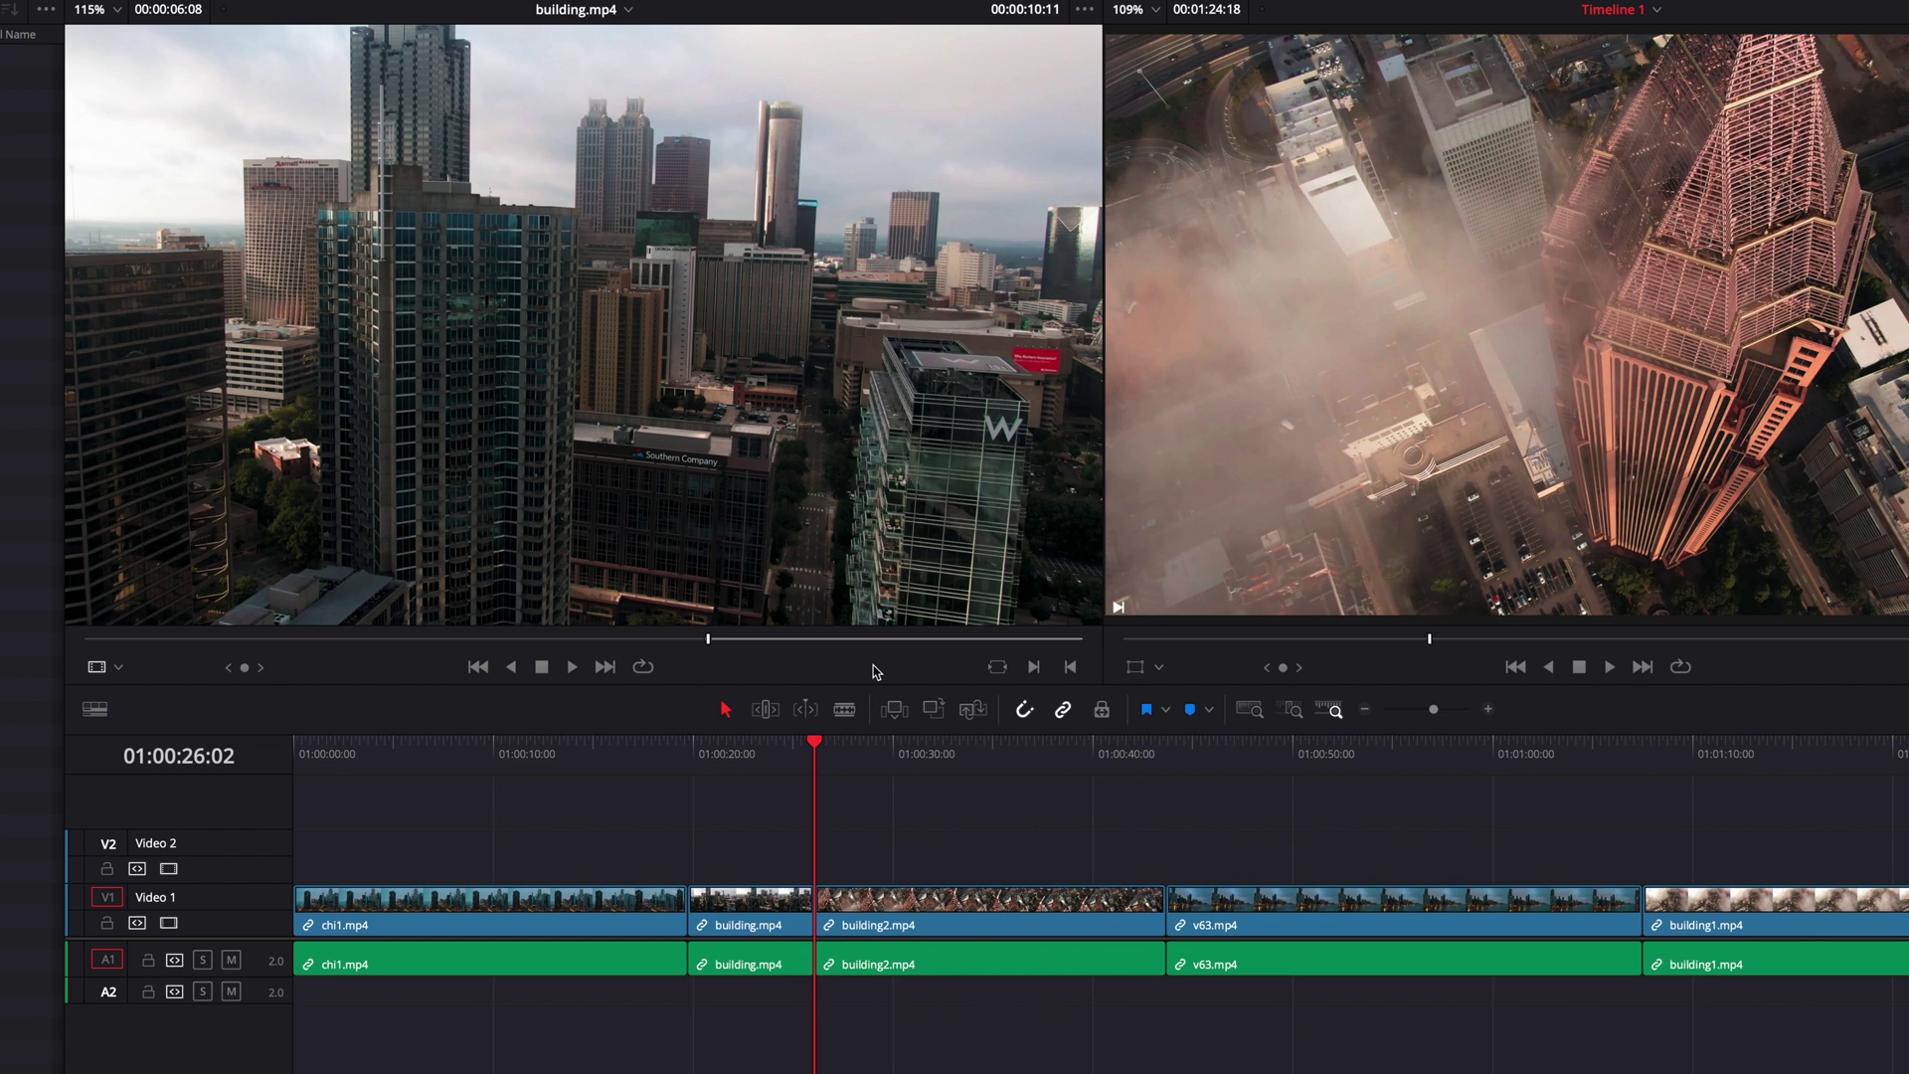
key("Left")
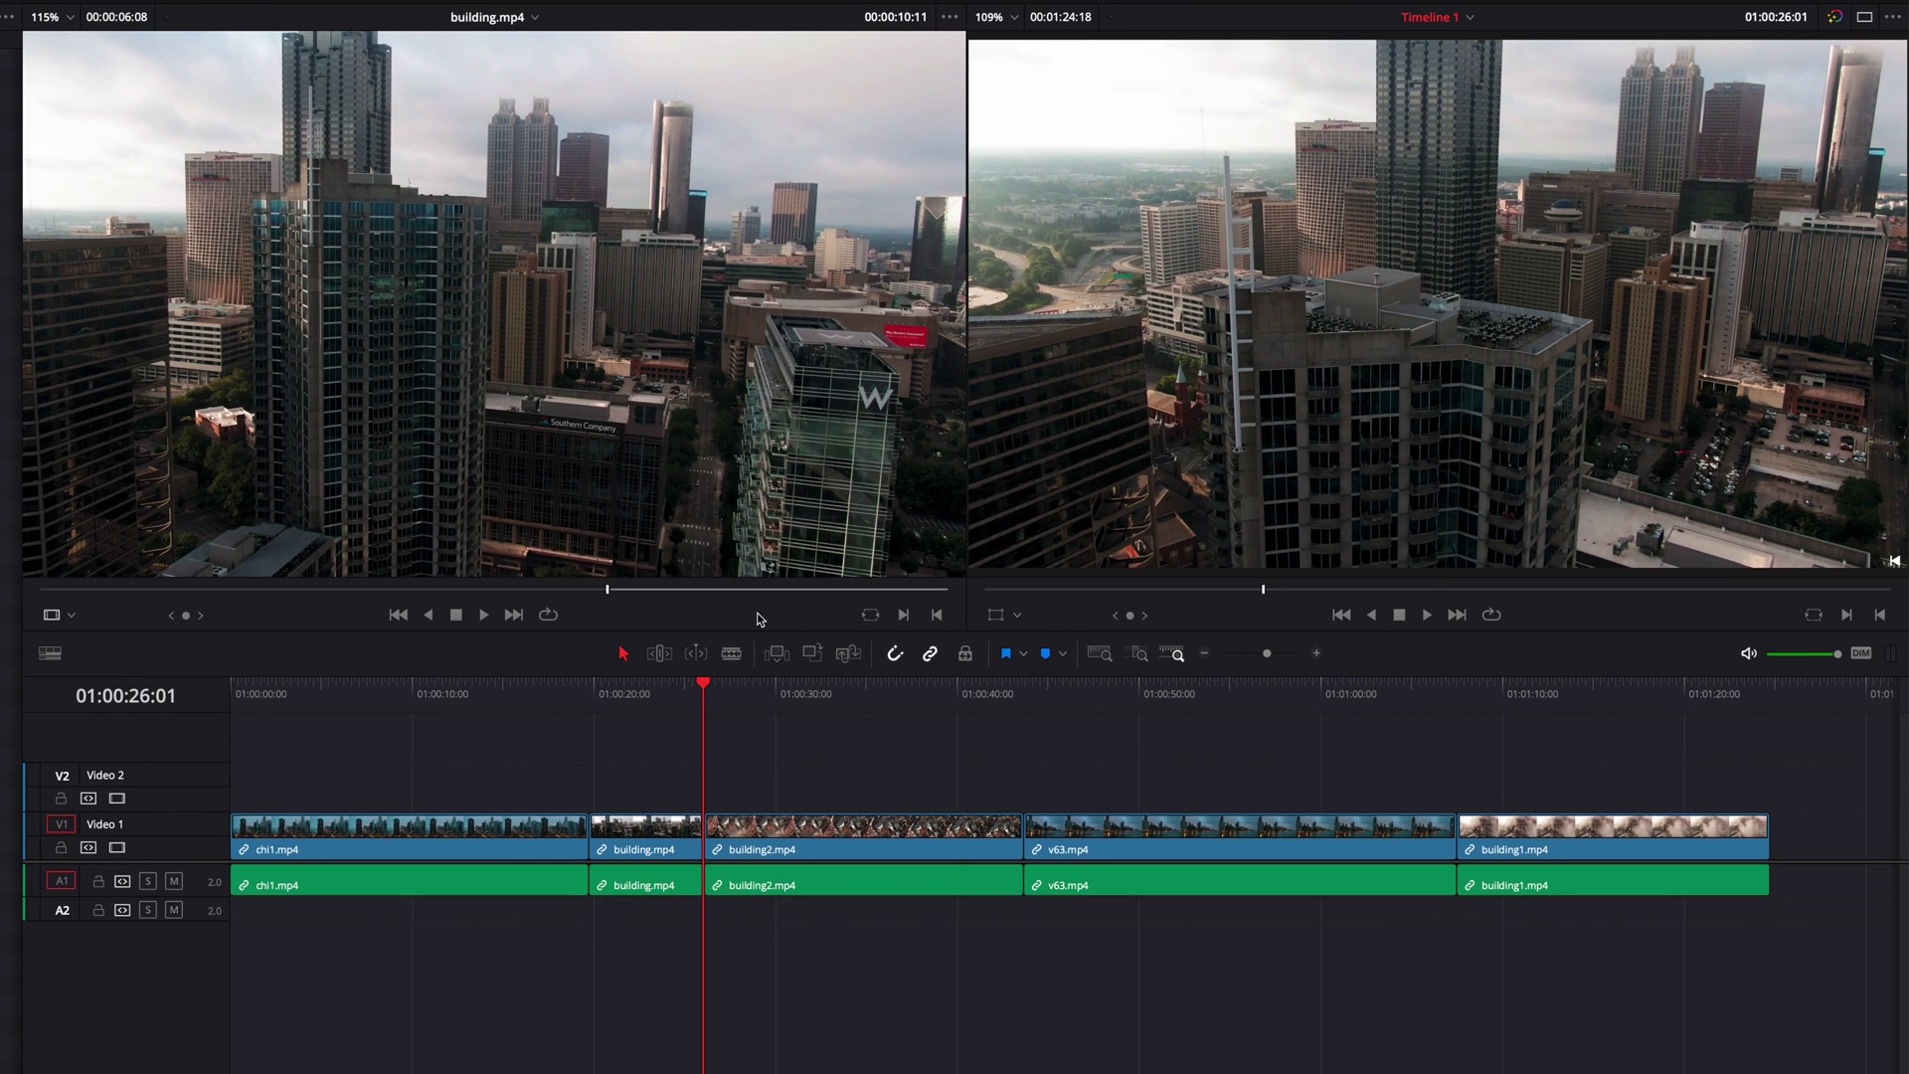
key("End")
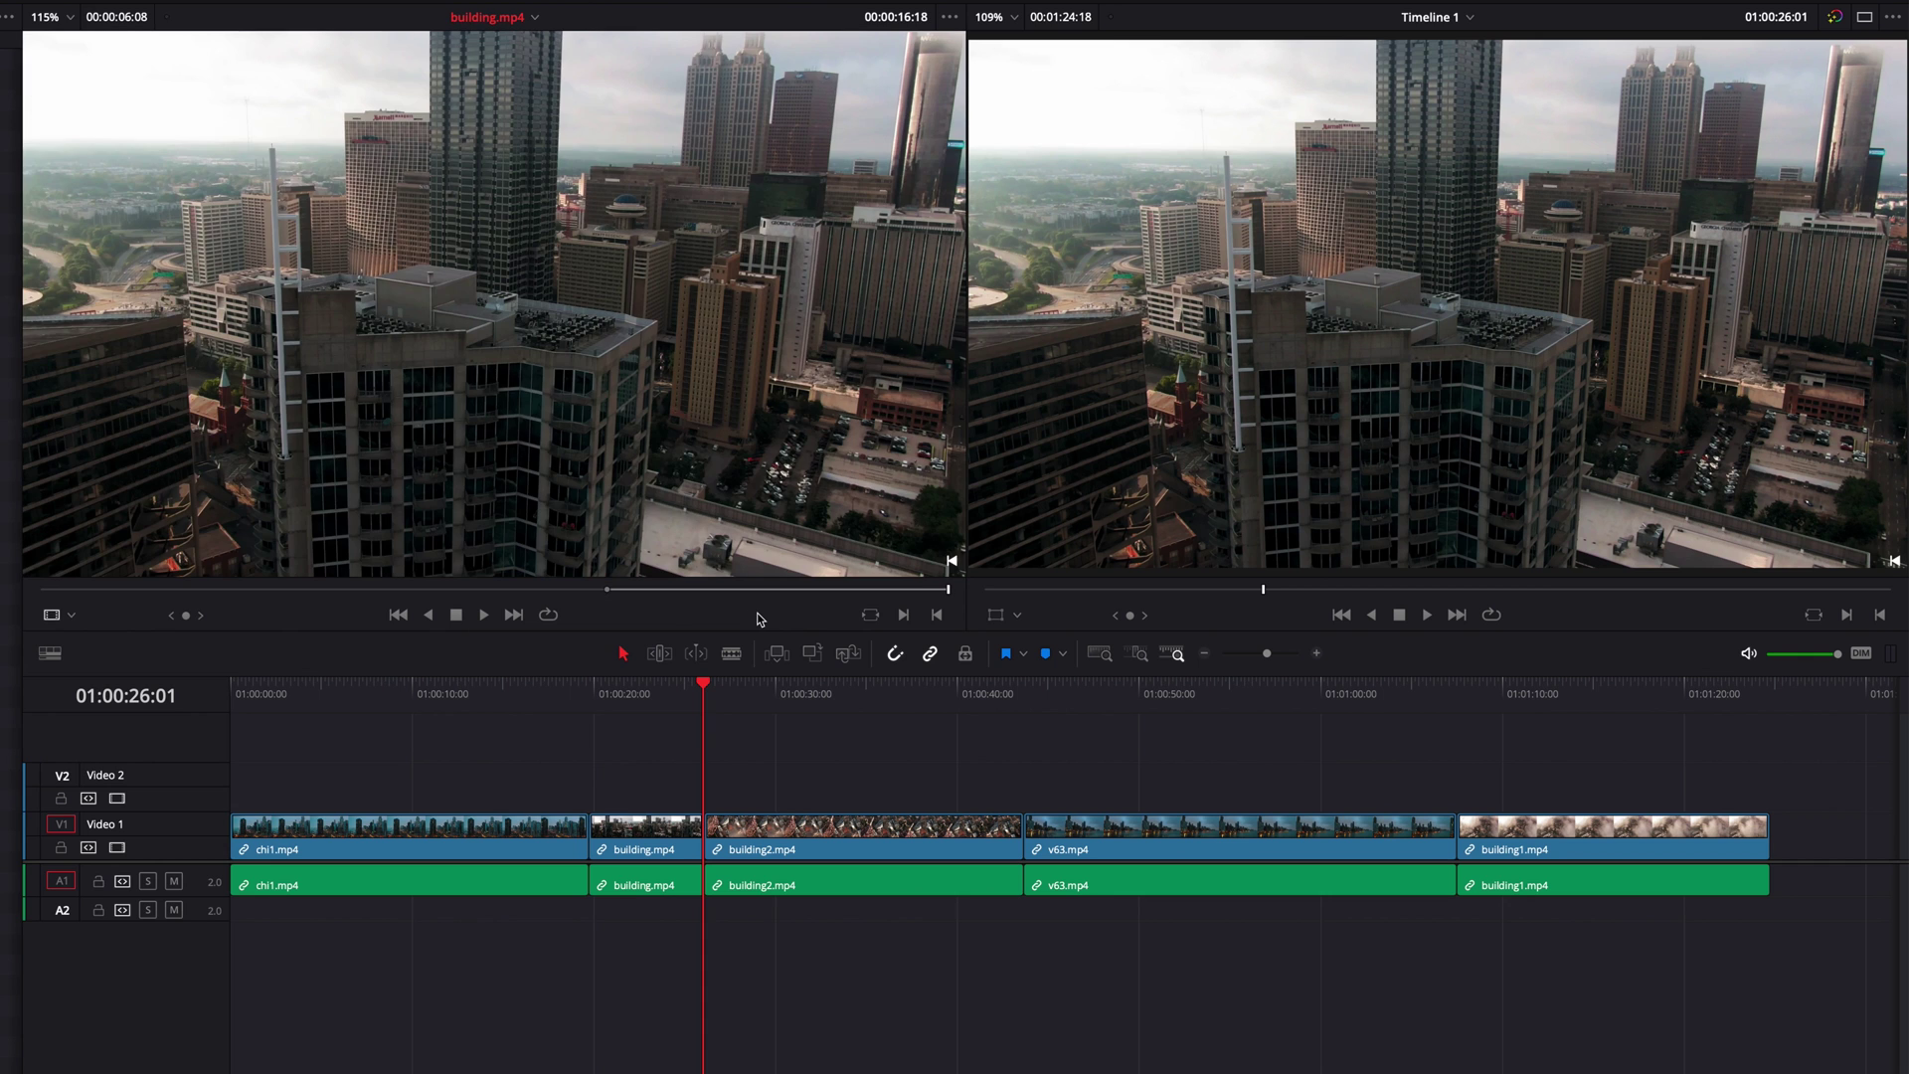
key("ctrl+z")
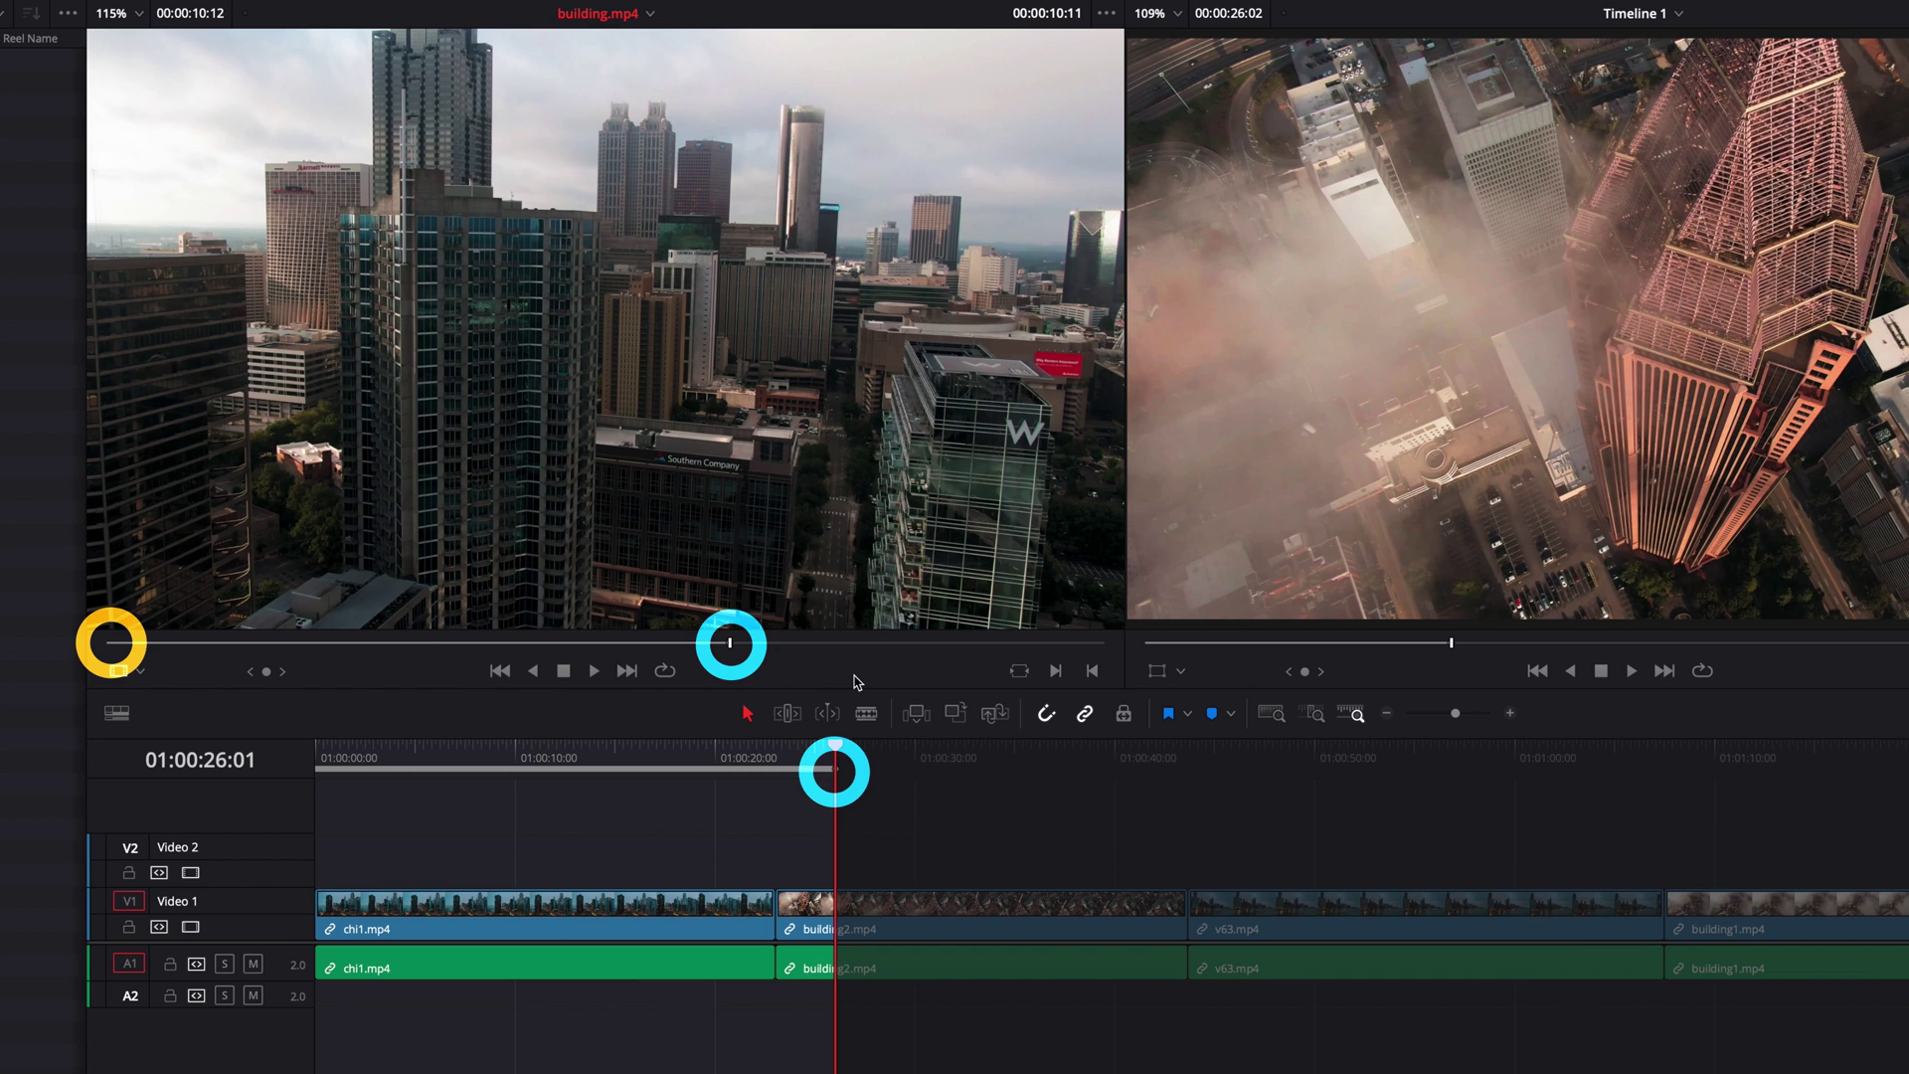
Step: Overwrite building.mp4 with its source out point at 00:00:10:11 aligned to the timeline out point at 01:00:26:01, and check its last and first frames
key("F10")
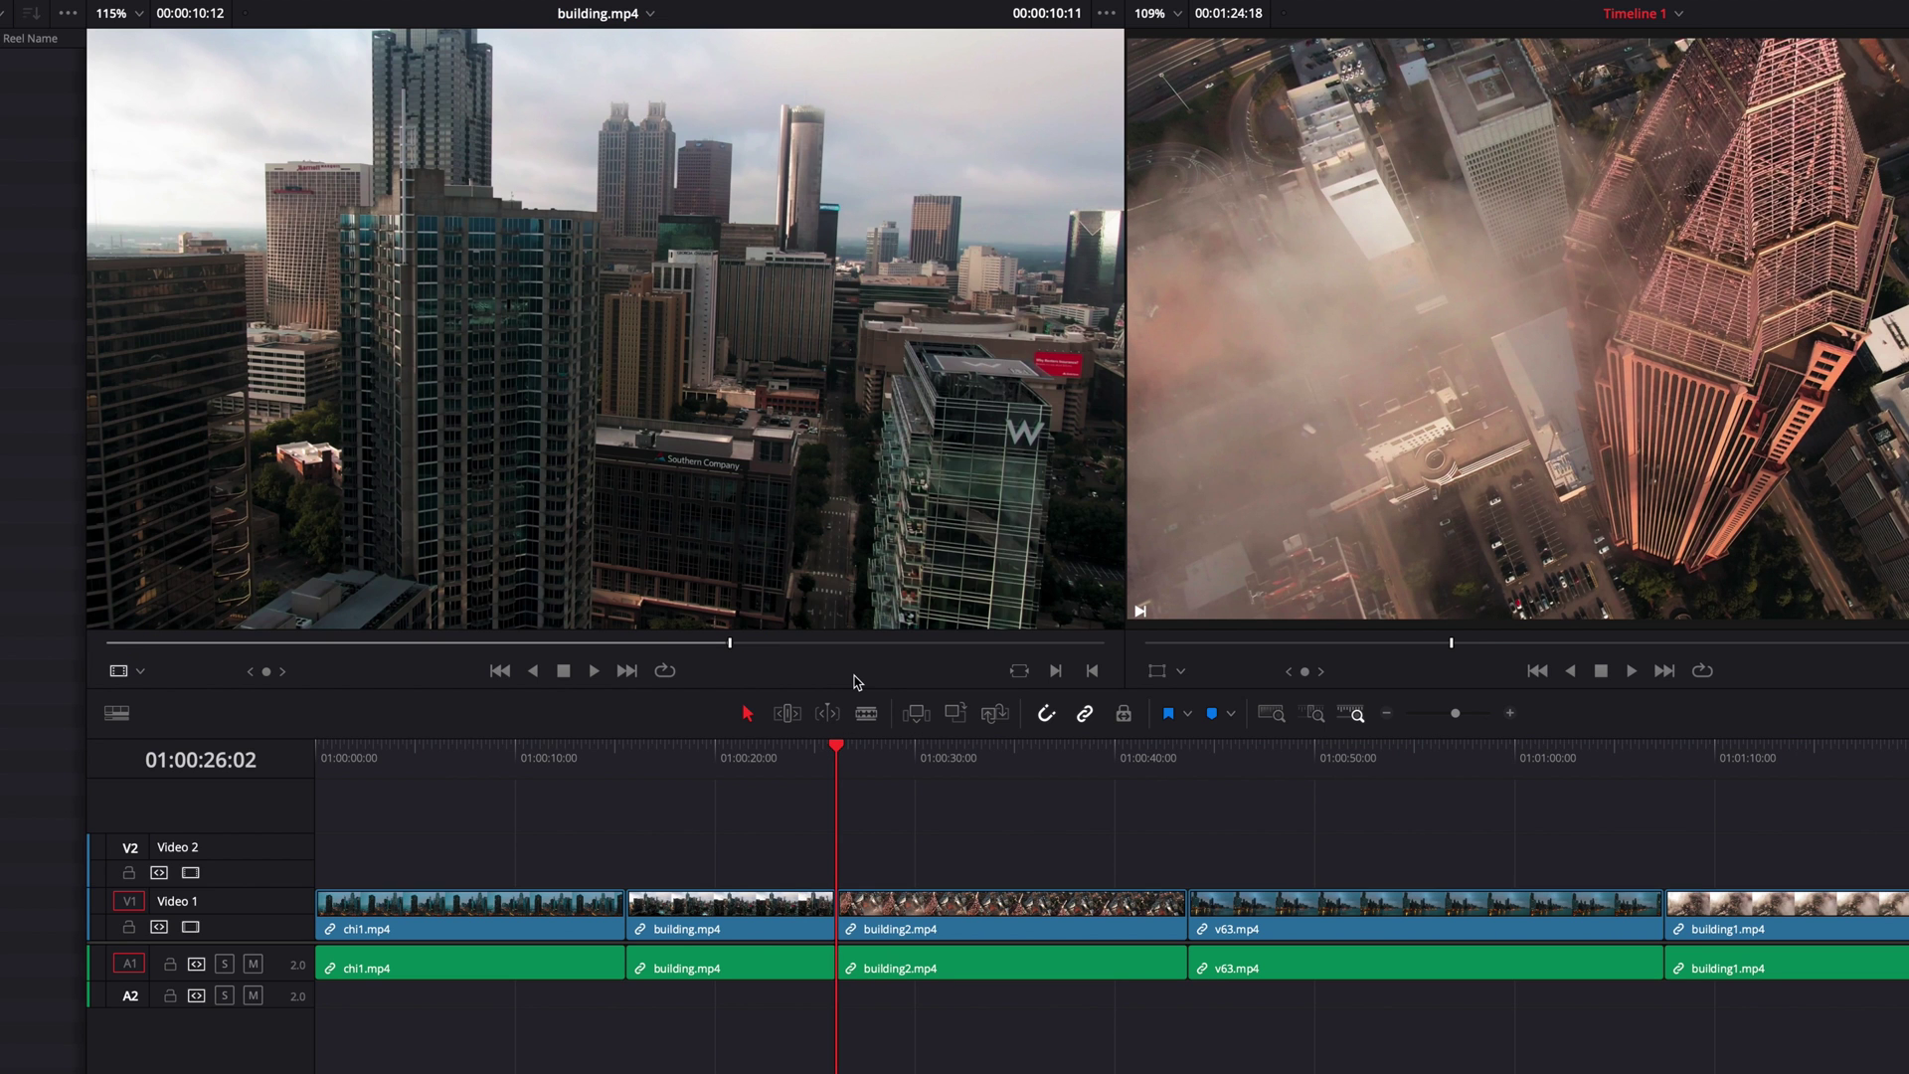
key("Left")
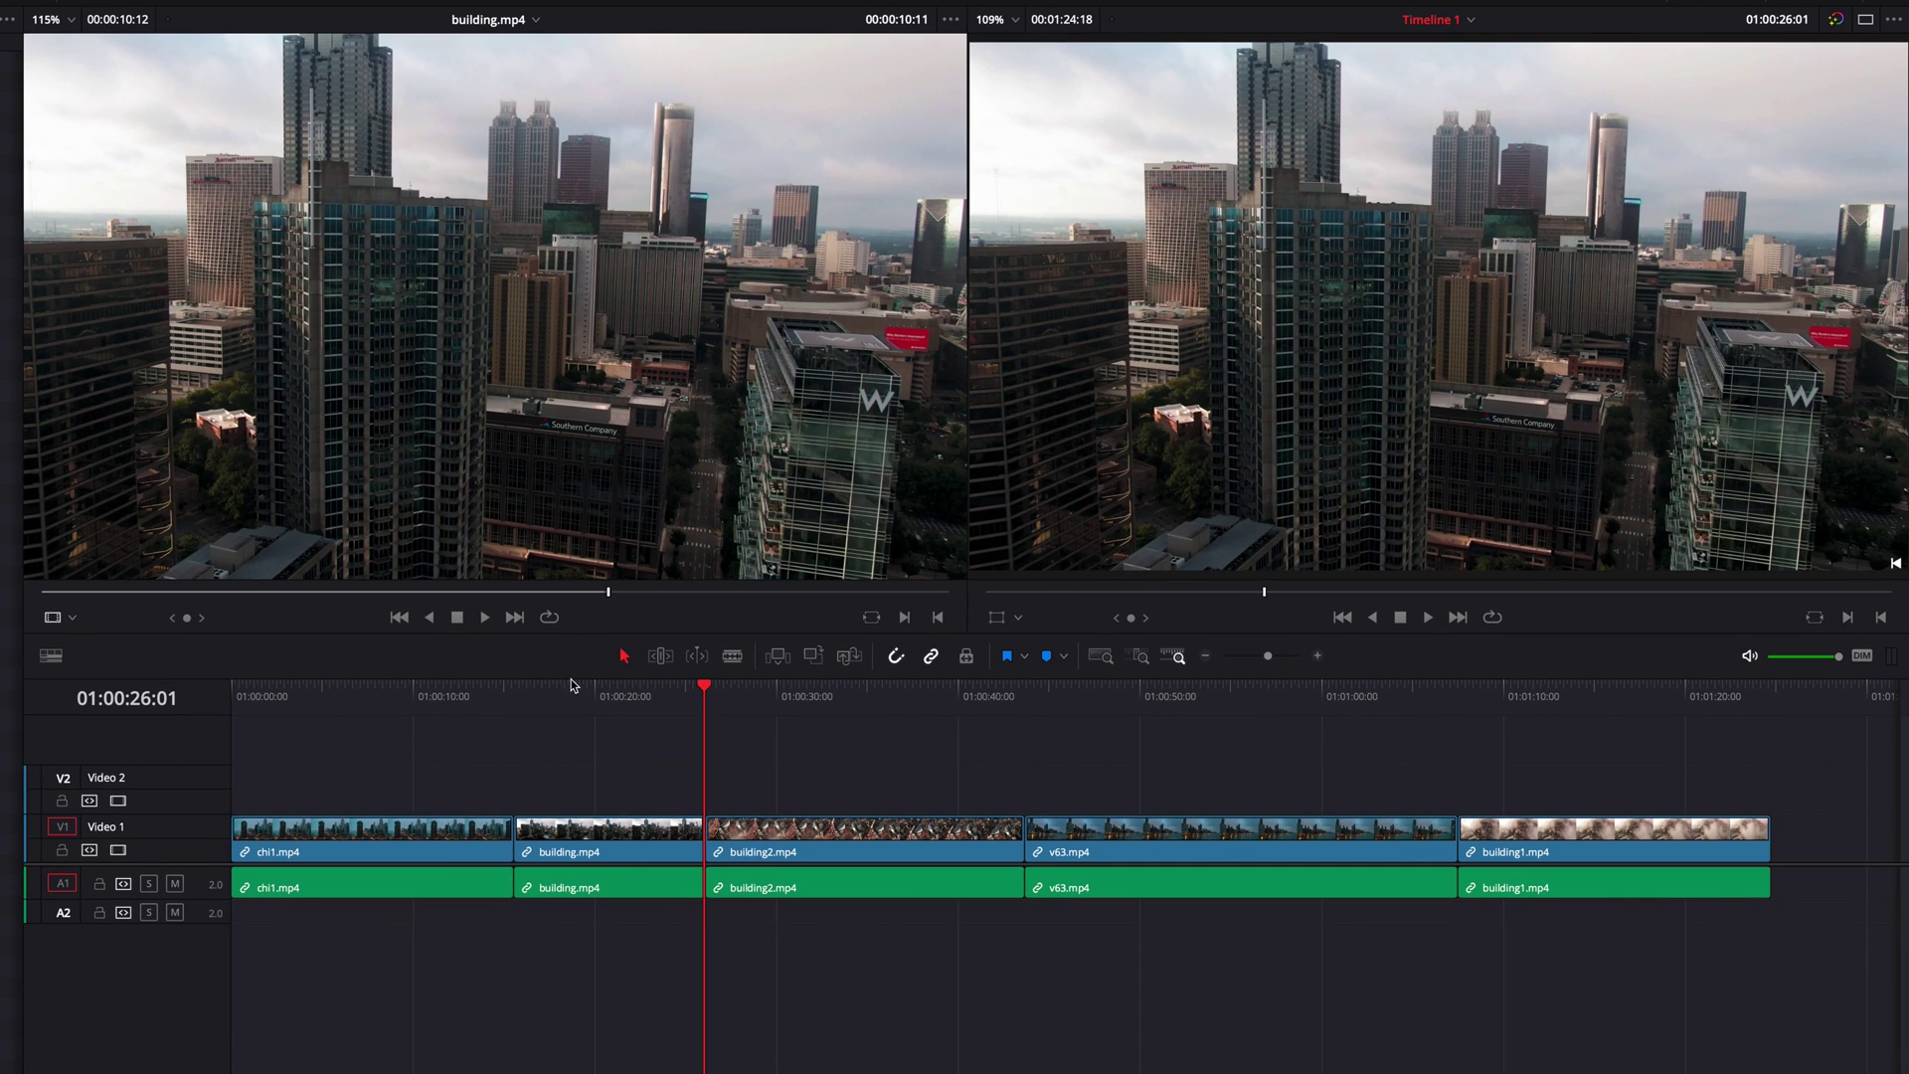
left_click(661, 745)
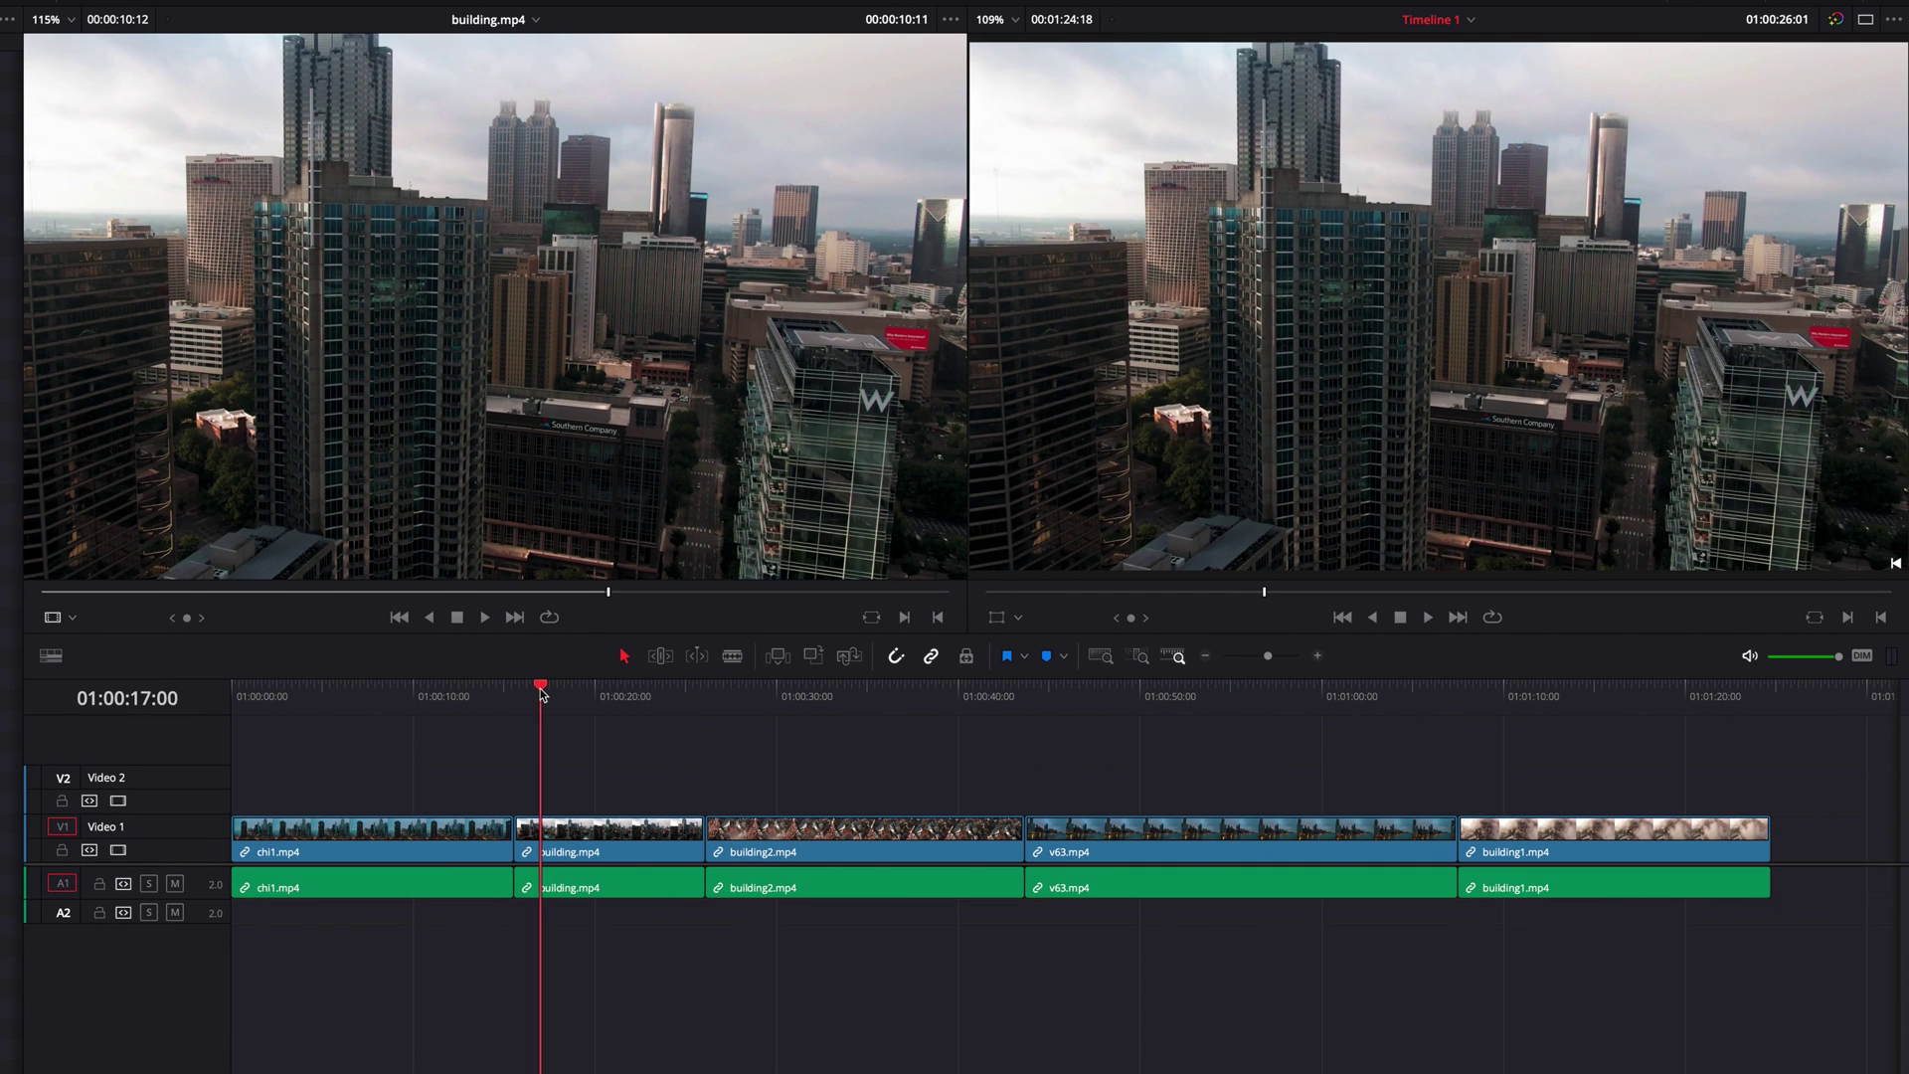
key("Up")
left_click(733, 620)
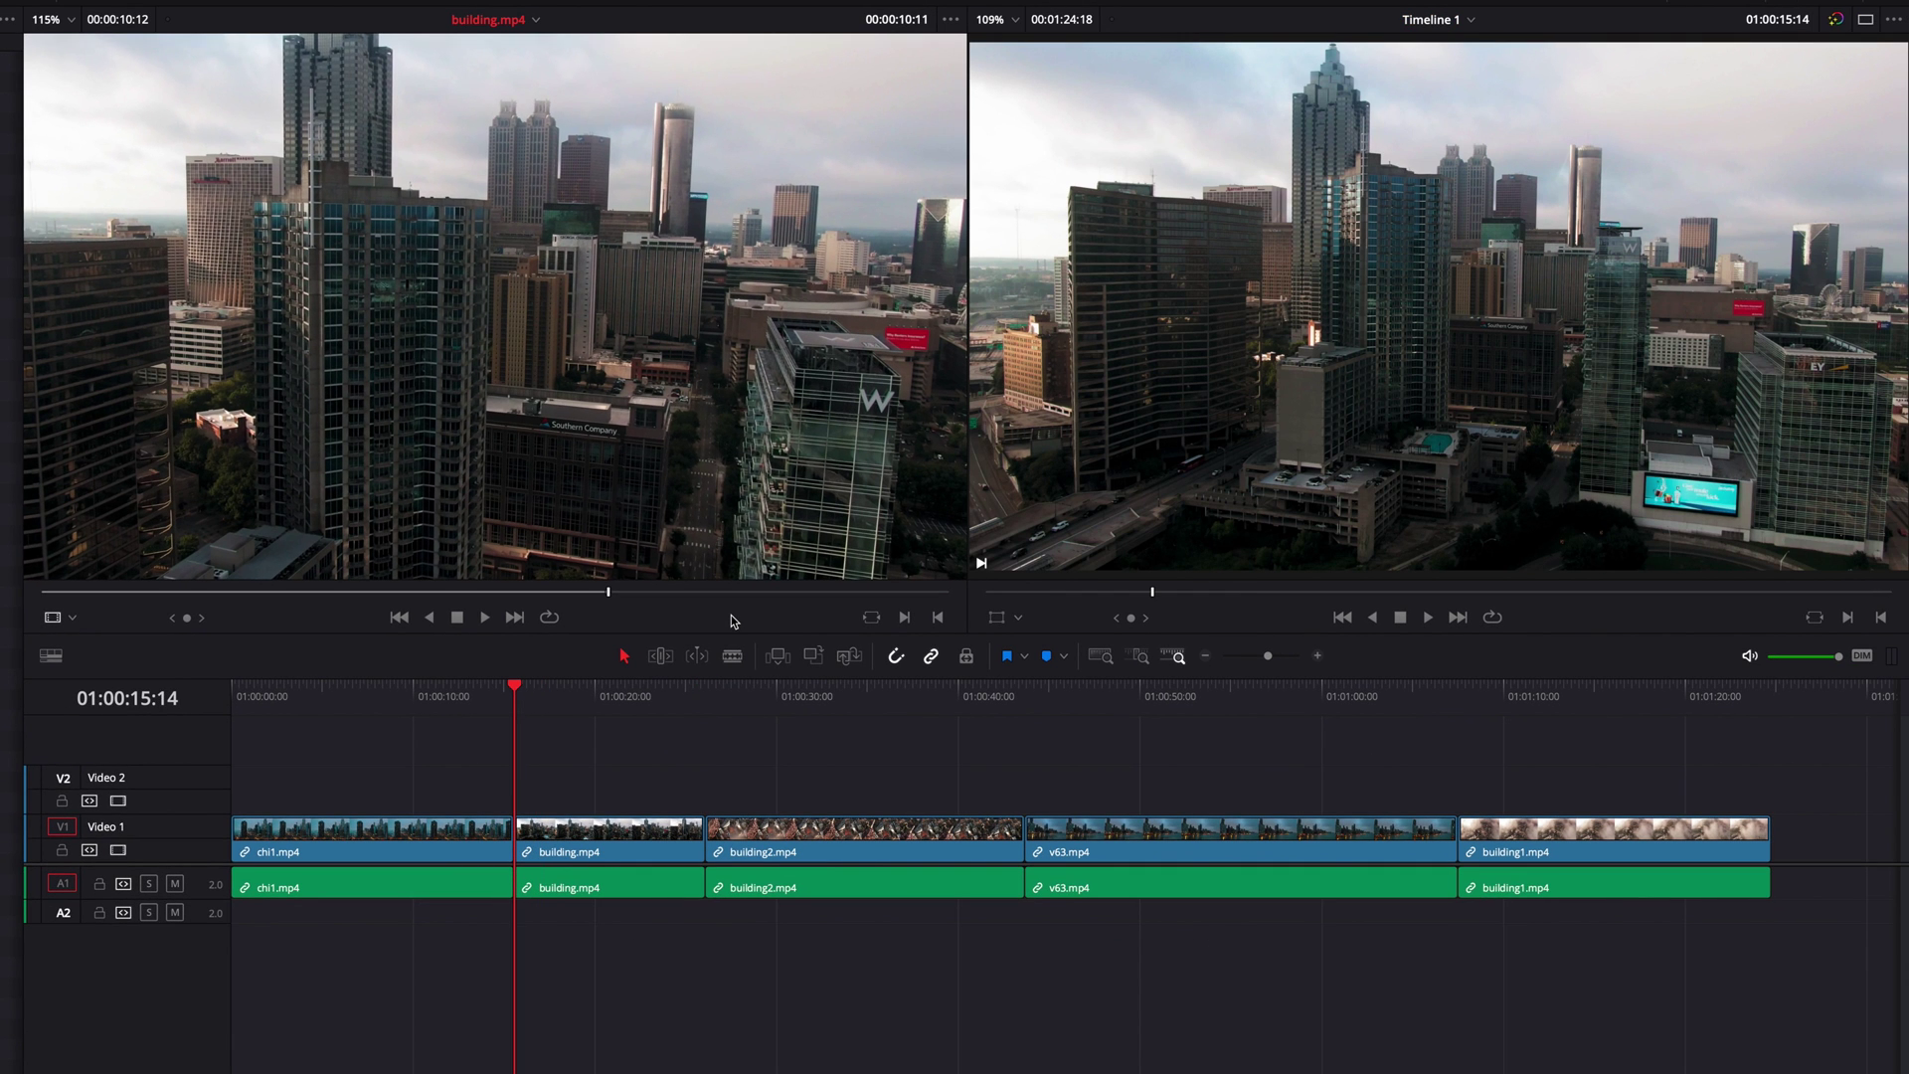
key("Home")
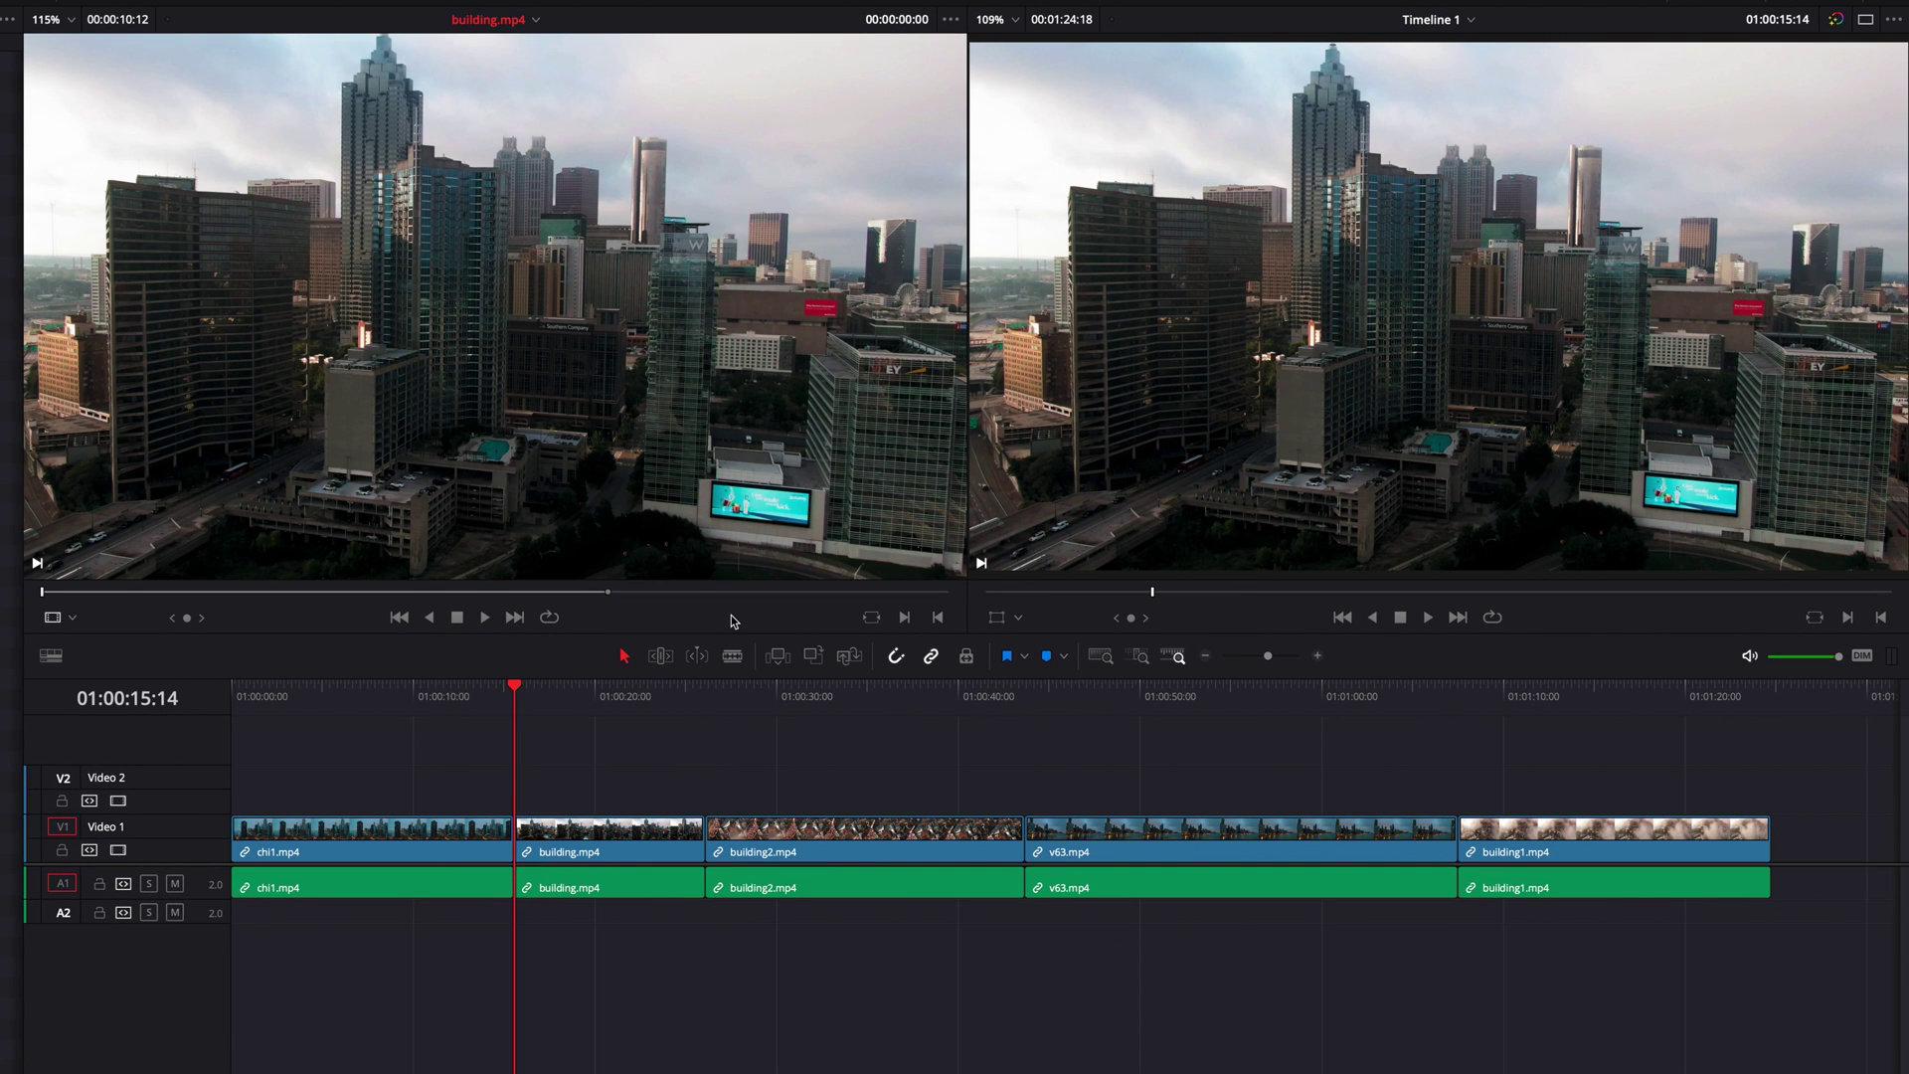